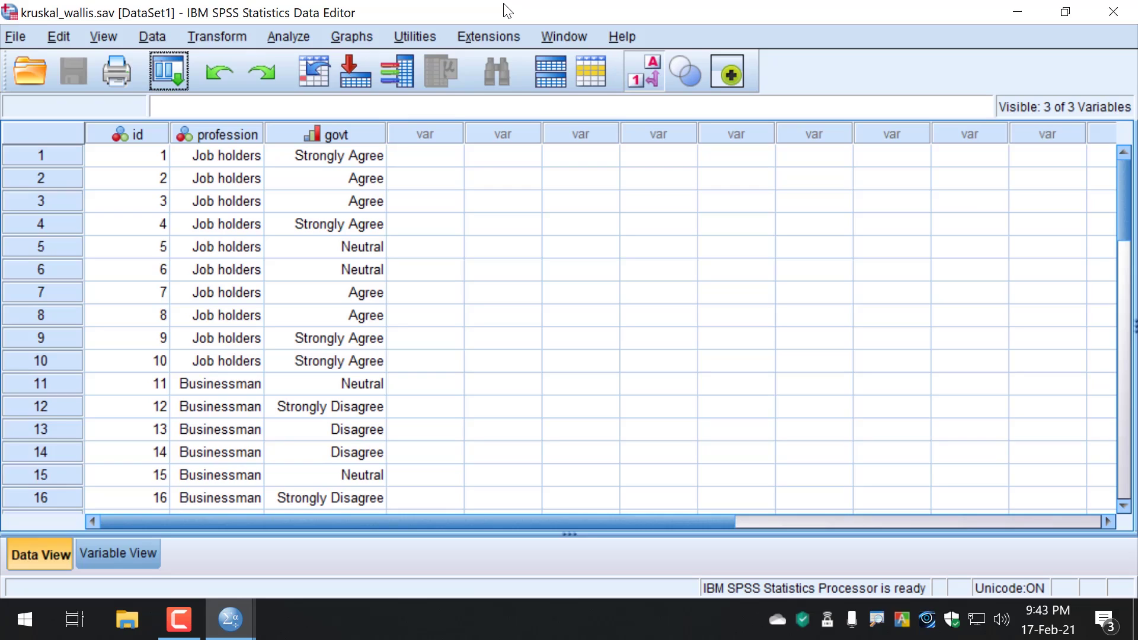
# Examine the id, profession and govt columns in the data one after another
pyautogui.click(136, 138)
pyautogui.click(213, 135)
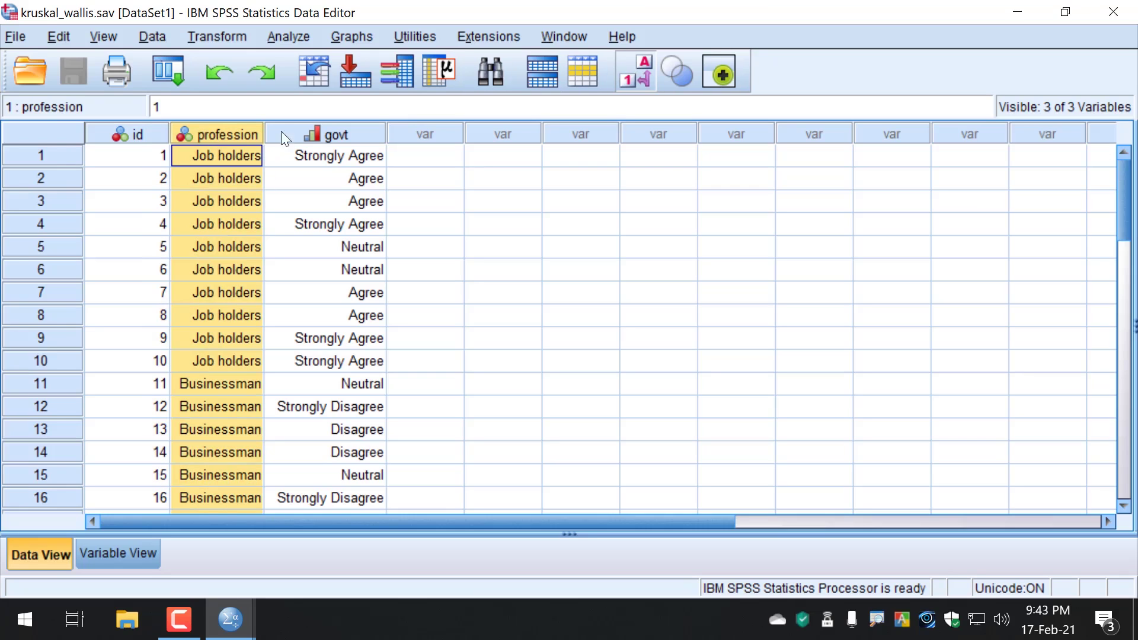
pyautogui.click(337, 134)
# Widen the Label column in the variable definitions until the full labels of profession and govt can be read
pyautogui.click(119, 555)
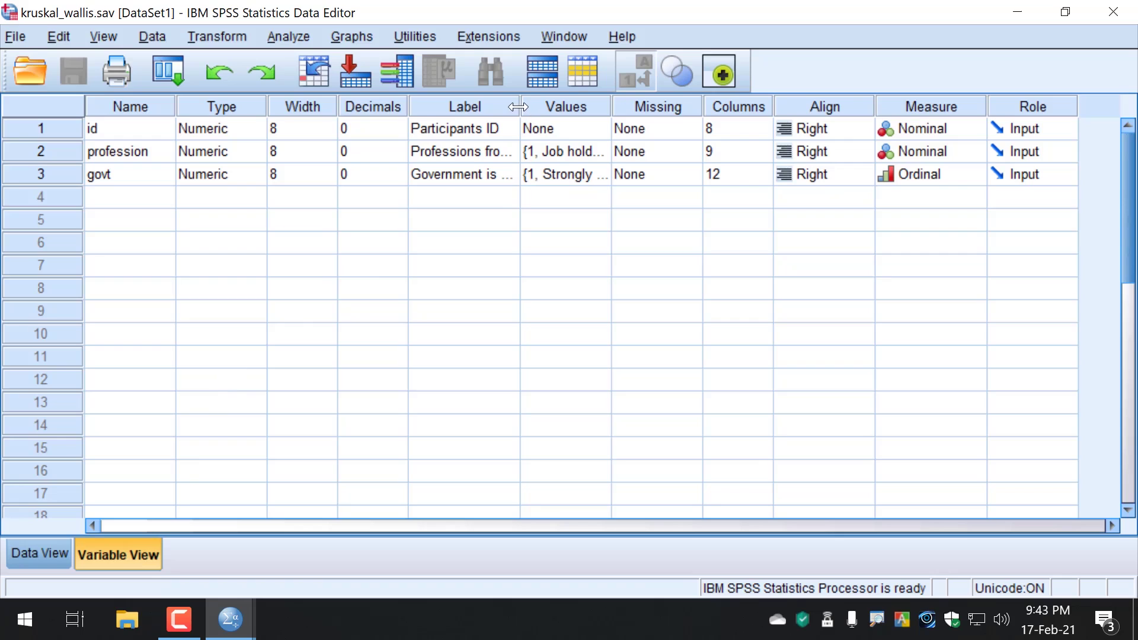
pyautogui.moveTo(521, 107); pyautogui.dragTo(704, 102)
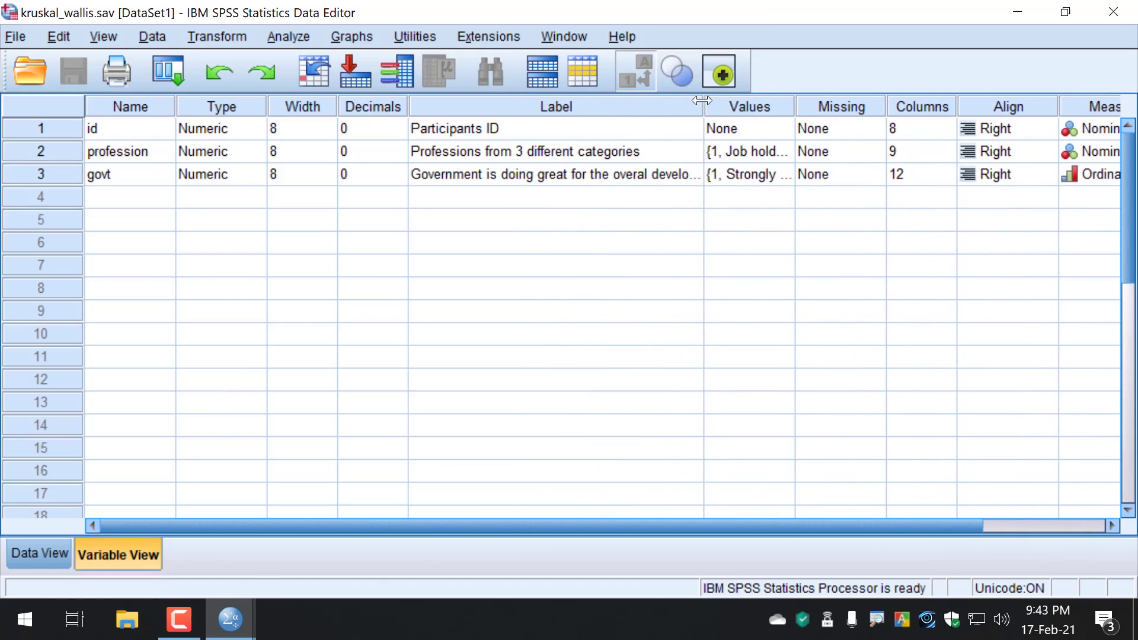
pyautogui.click(582, 132)
pyautogui.click(163, 154)
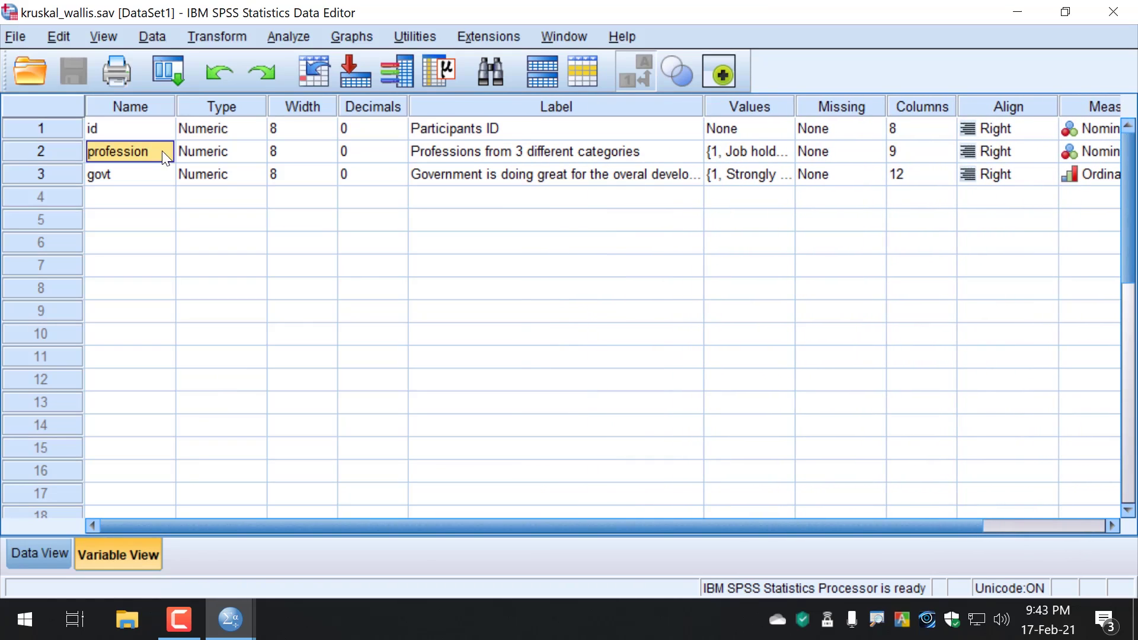
pyautogui.click(473, 156)
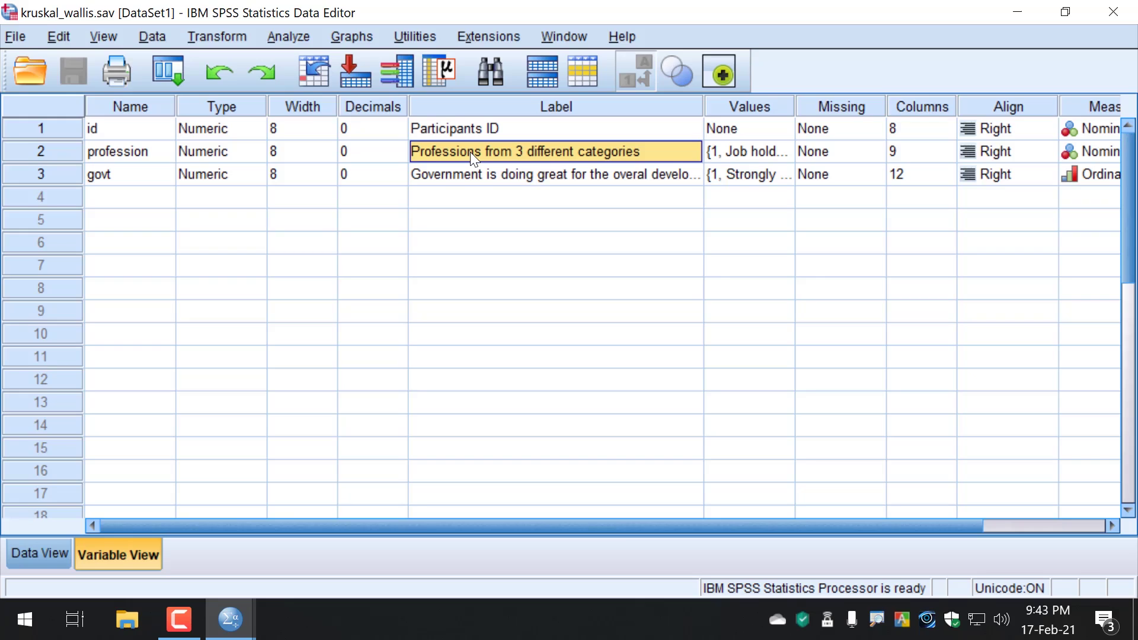
pyautogui.click(143, 156)
pyautogui.click(127, 174)
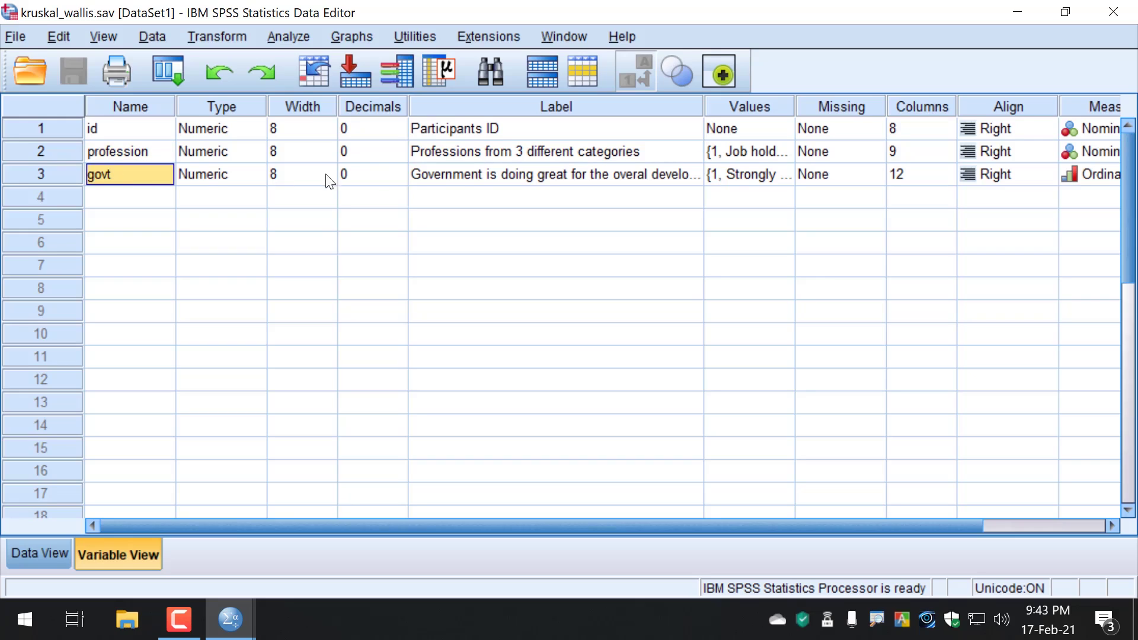
pyautogui.click(538, 176)
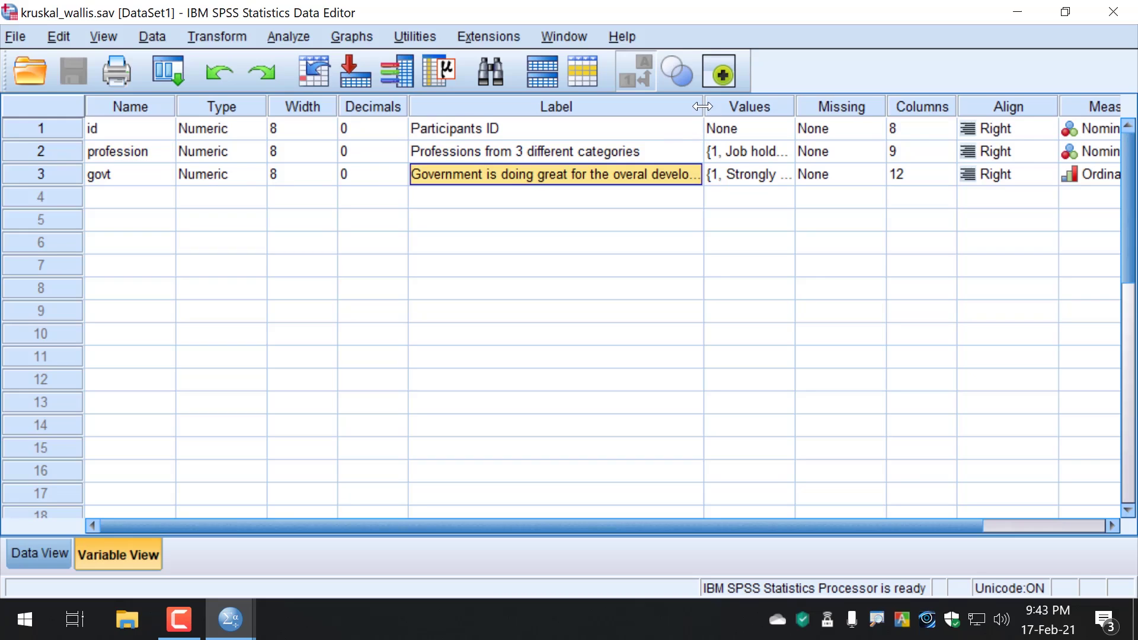
pyautogui.moveTo(702, 106); pyautogui.dragTo(755, 106)
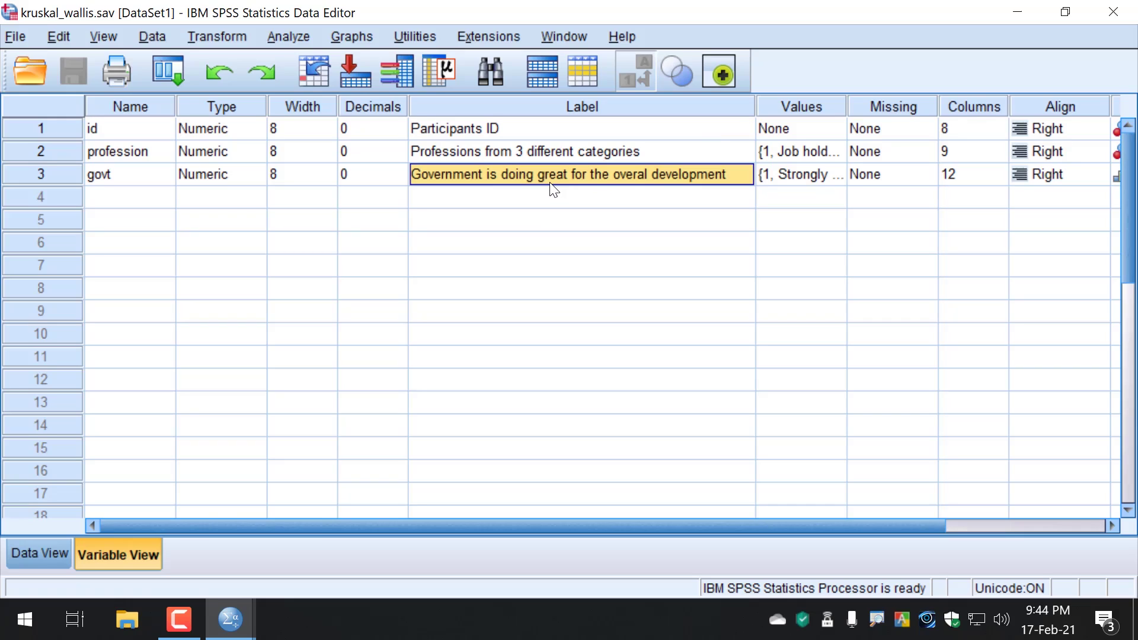
# Review each value label defined for the profession variable and close the definitions without changes
pyautogui.click(837, 152)
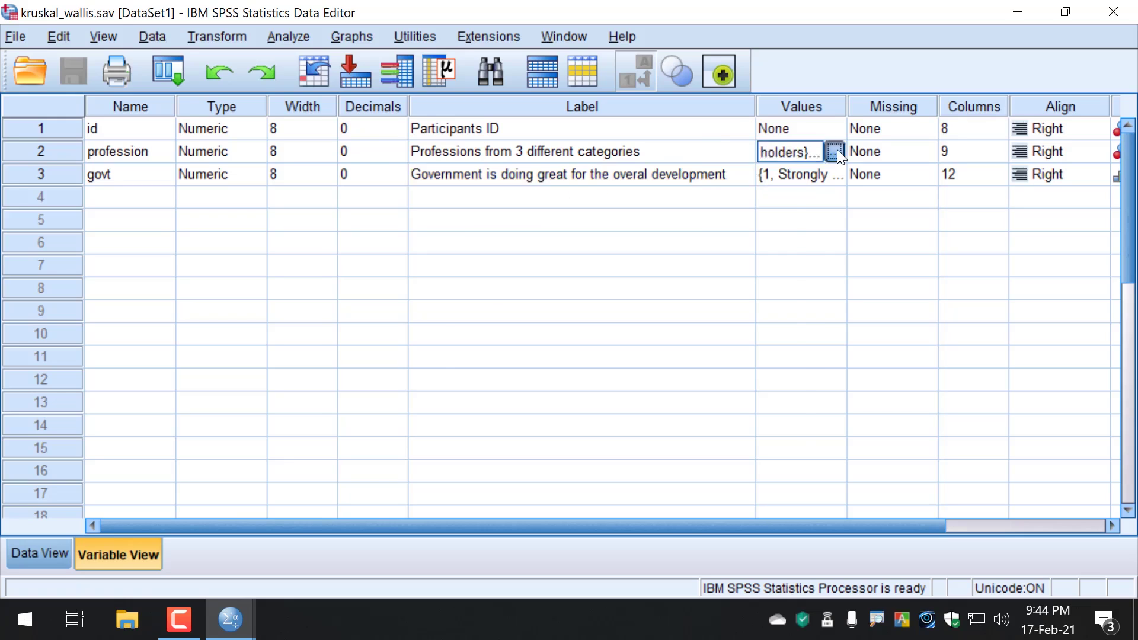
pyautogui.click(837, 152)
pyautogui.click(493, 282)
pyautogui.click(500, 301)
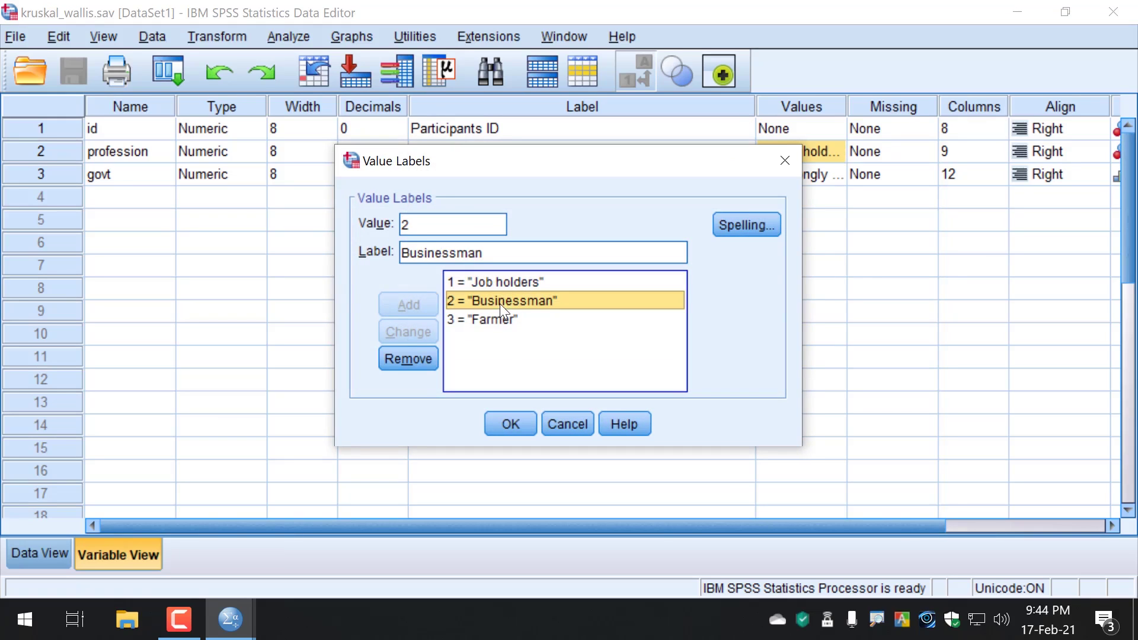
pyautogui.click(500, 321)
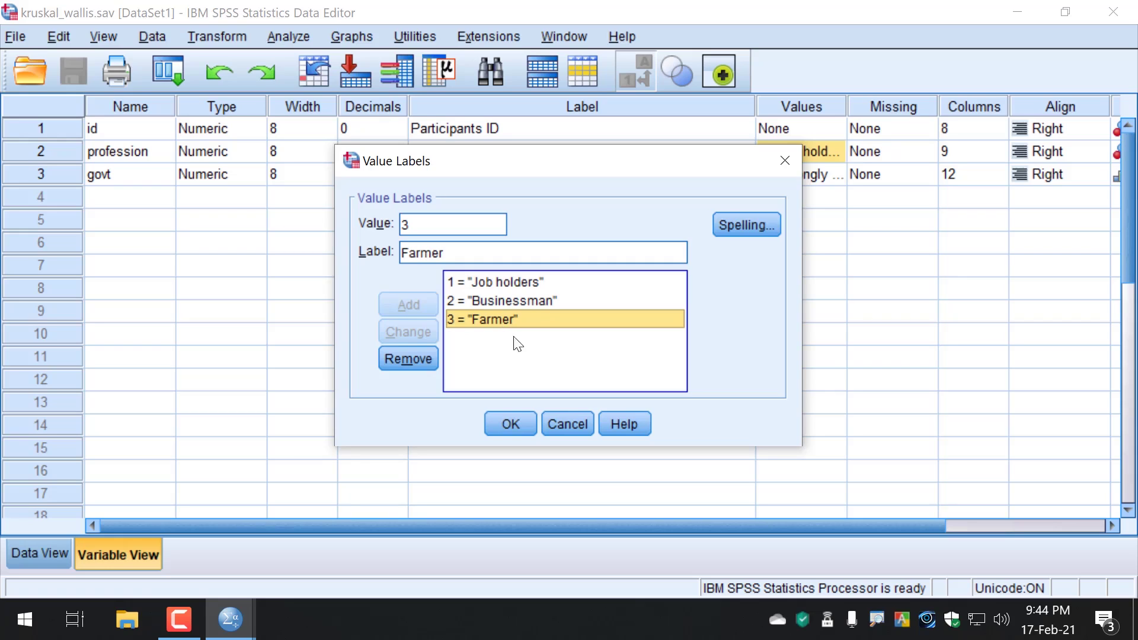
pyautogui.click(561, 422)
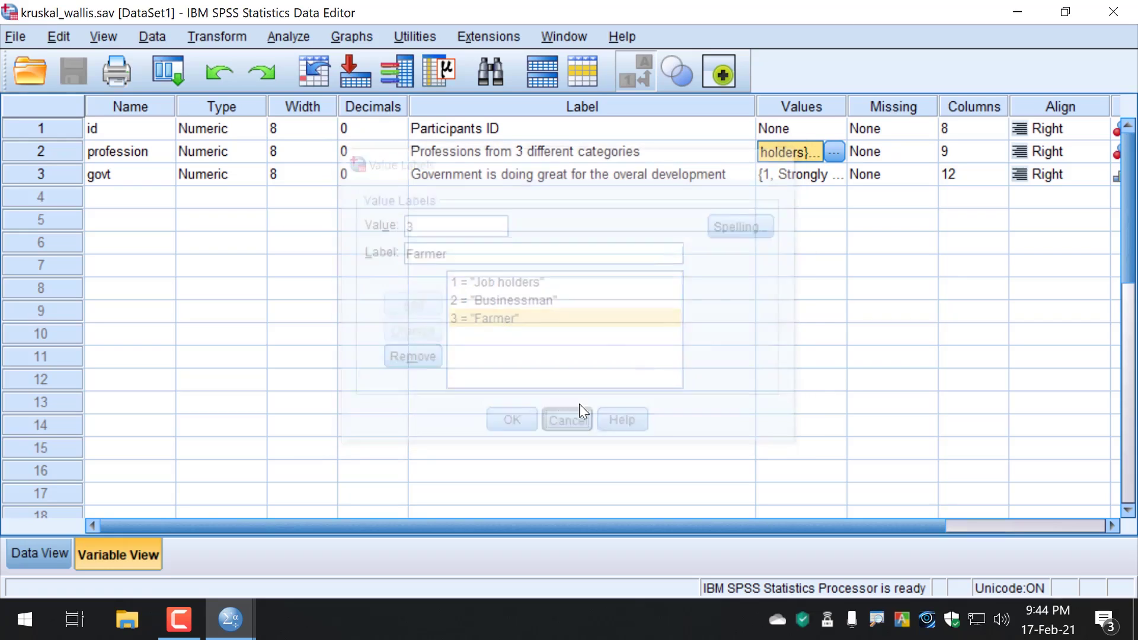
# Review the value labels defined for the govt variable and close them without changes
pyautogui.click(841, 175)
pyautogui.click(840, 174)
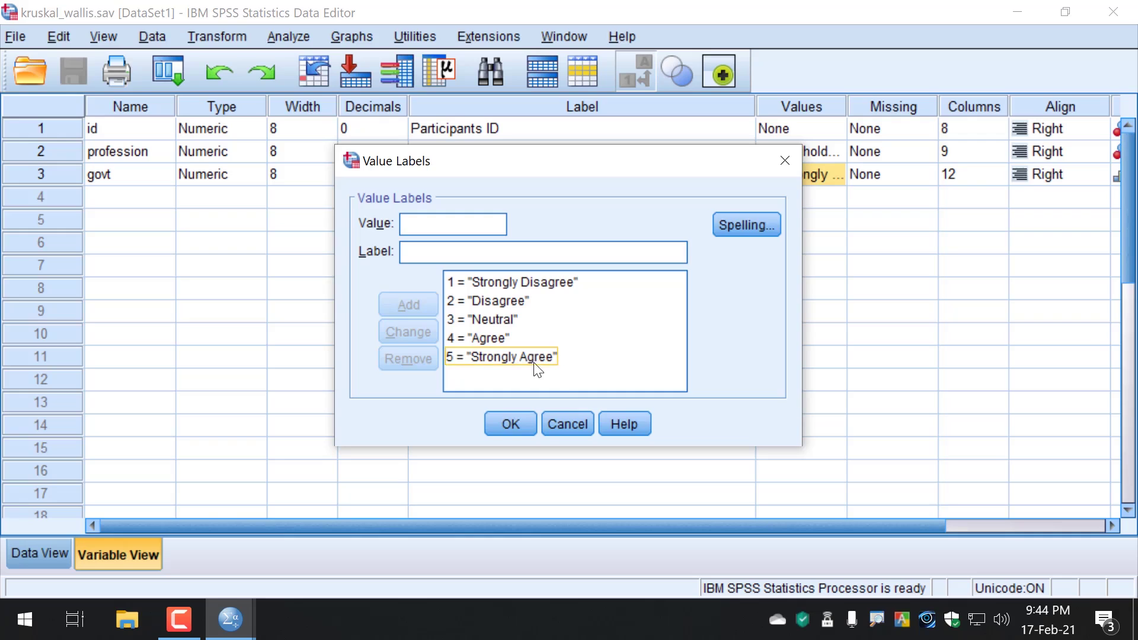
pyautogui.click(581, 424)
# Look through all cases in the data and highlight the responses in the govt column
pyautogui.click(44, 553)
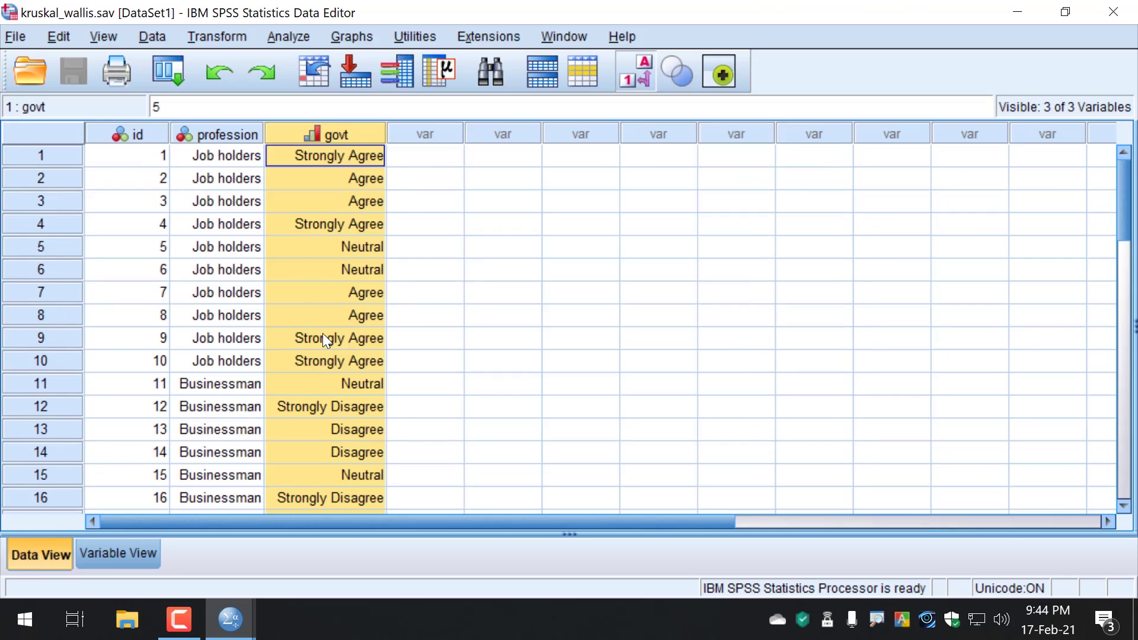
pyautogui.scroll(-3, 324, 335)
pyautogui.scroll(-2, 323, 339)
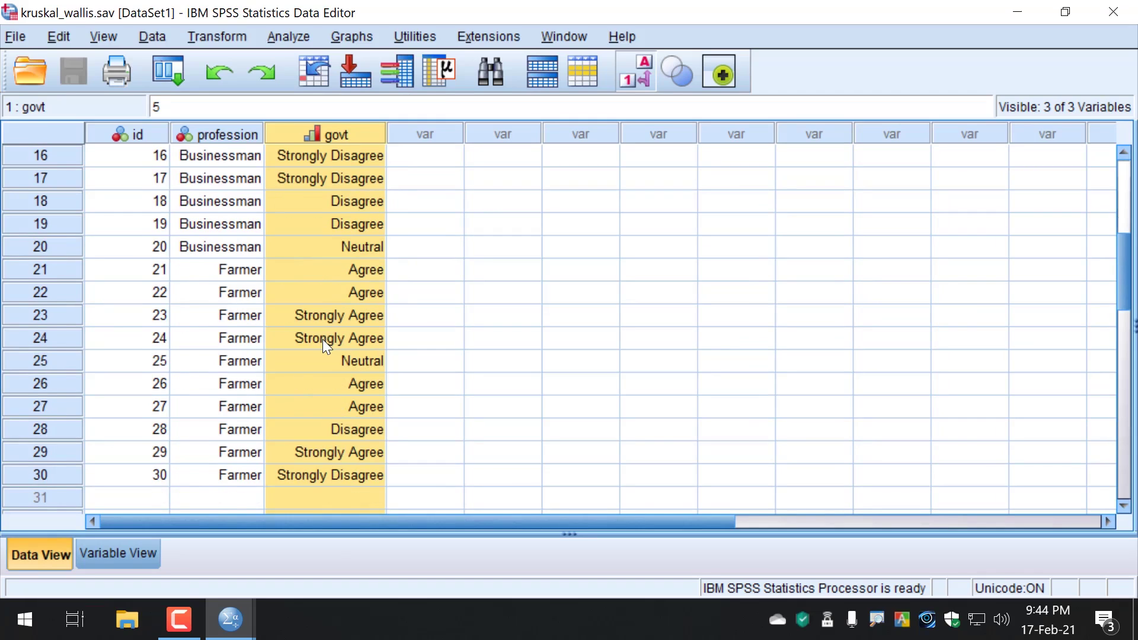
pyautogui.scroll(5, 322, 339)
pyautogui.click(458, 248)
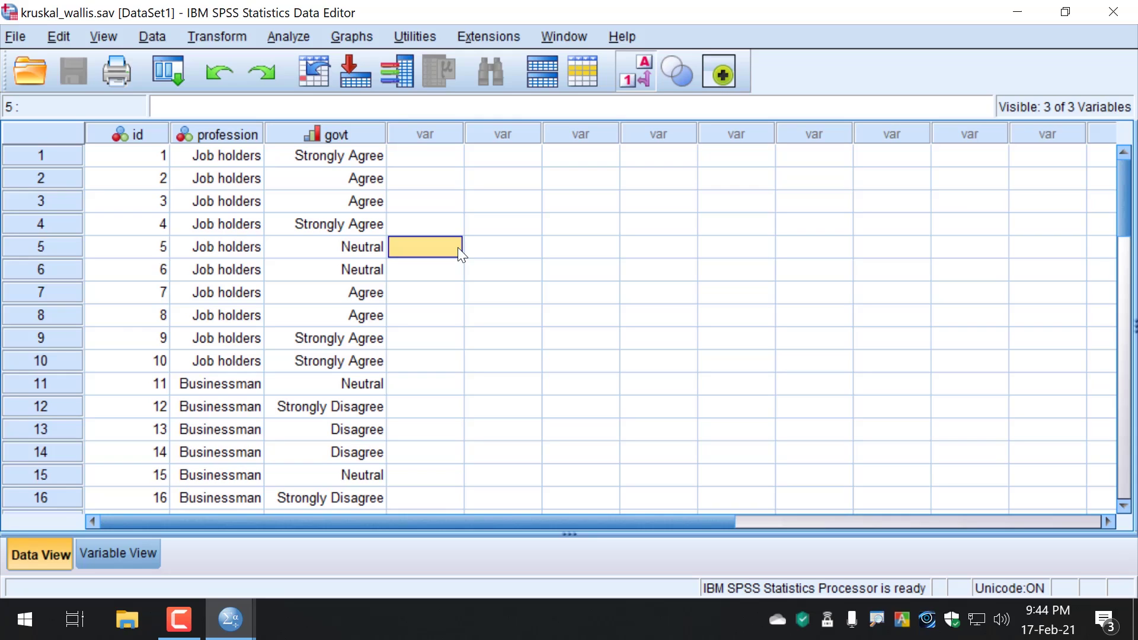
pyautogui.click(301, 155)
pyautogui.moveTo(301, 155); pyautogui.dragTo(317, 514)
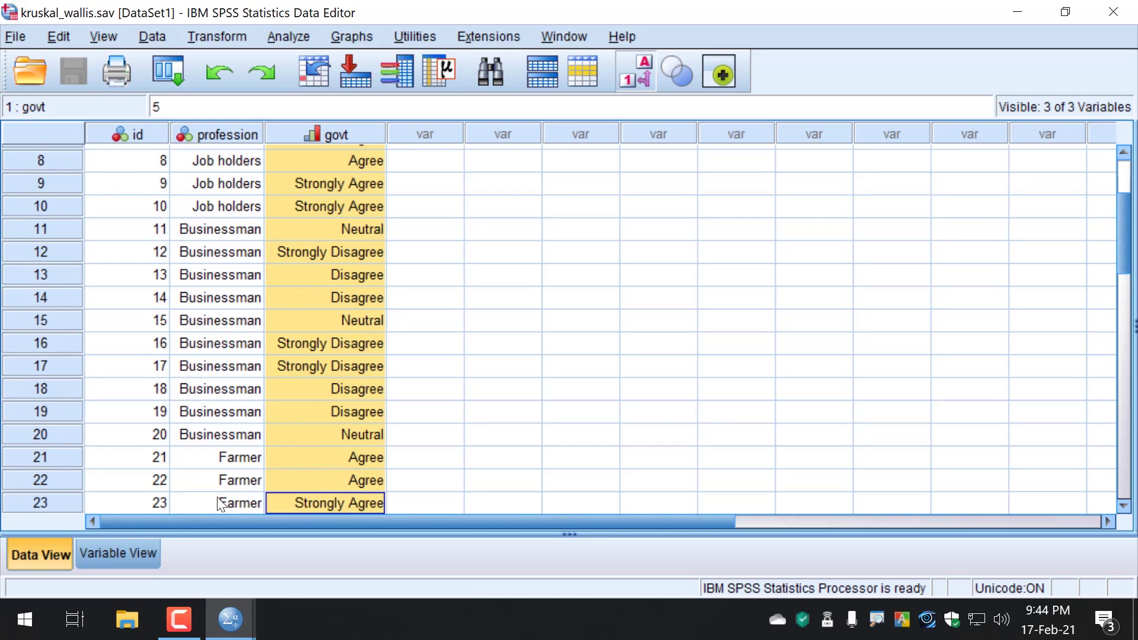
# Check the variables' measurement levels in the variable definitions, and view the govt column's details back in the data
pyautogui.click(123, 546)
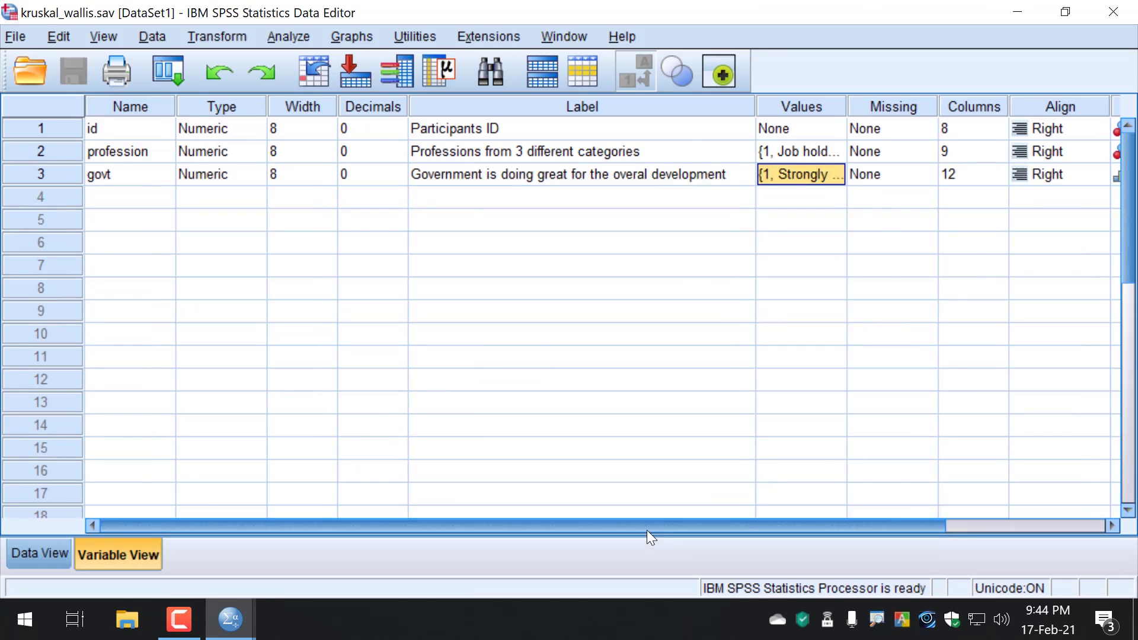
pyautogui.moveTo(646, 530); pyautogui.dragTo(767, 516)
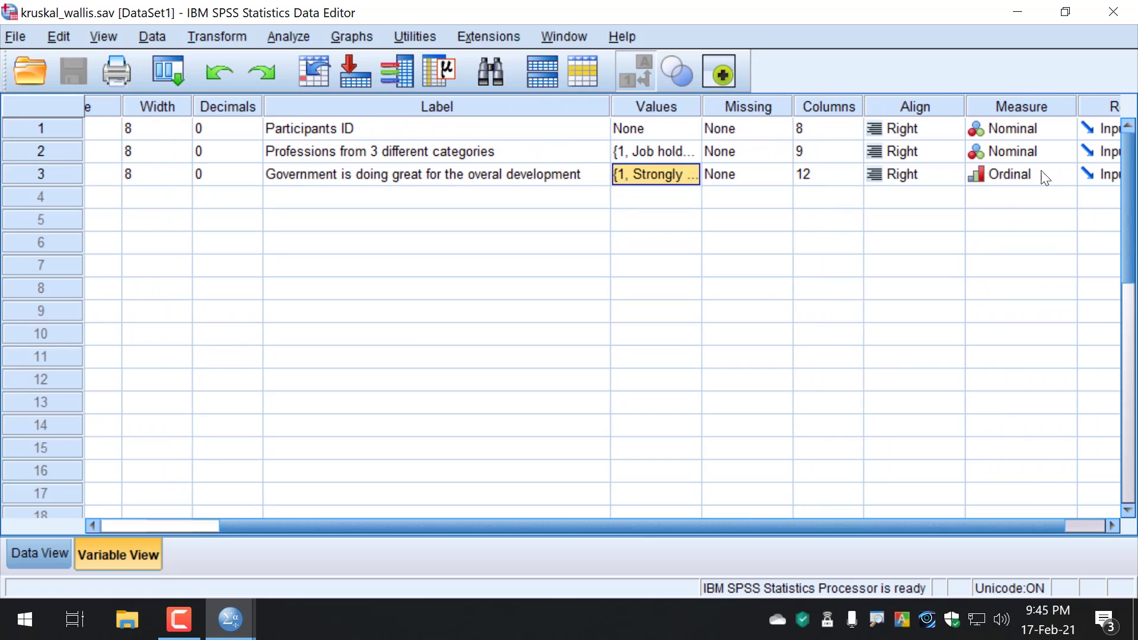
pyautogui.click(26, 546)
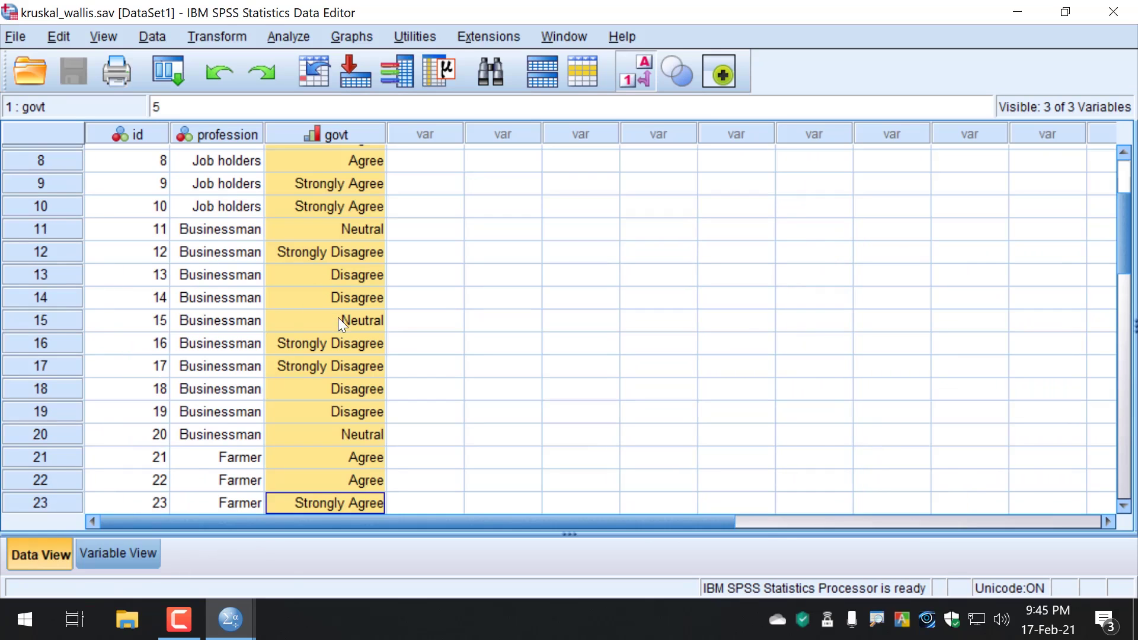
pyautogui.scroll(3, 333, 373)
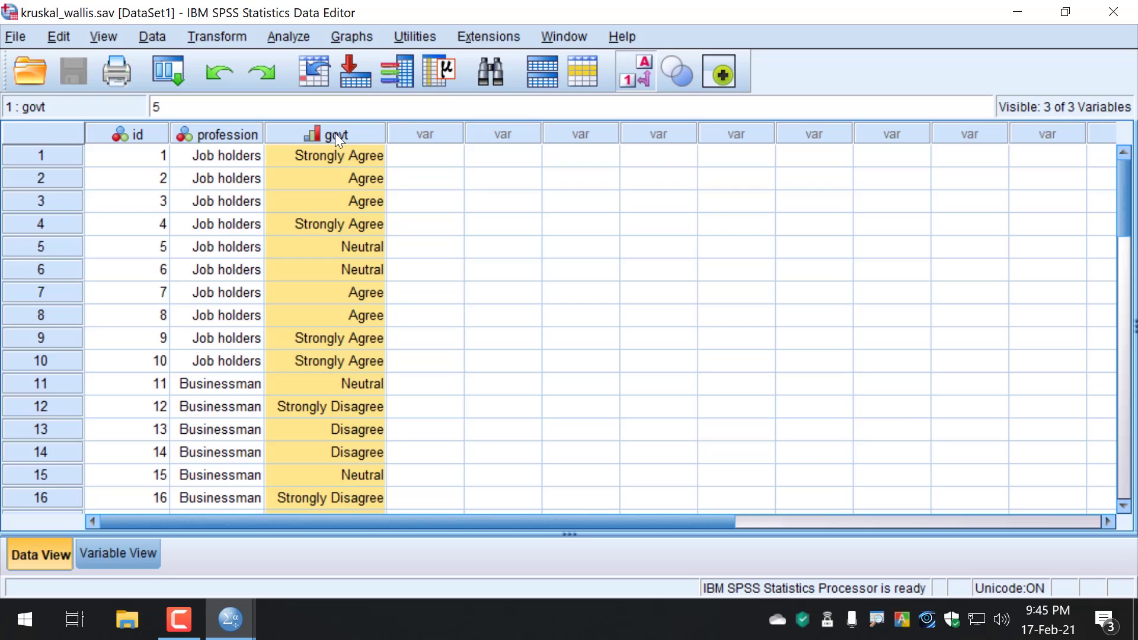
pyautogui.moveTo(335, 134)
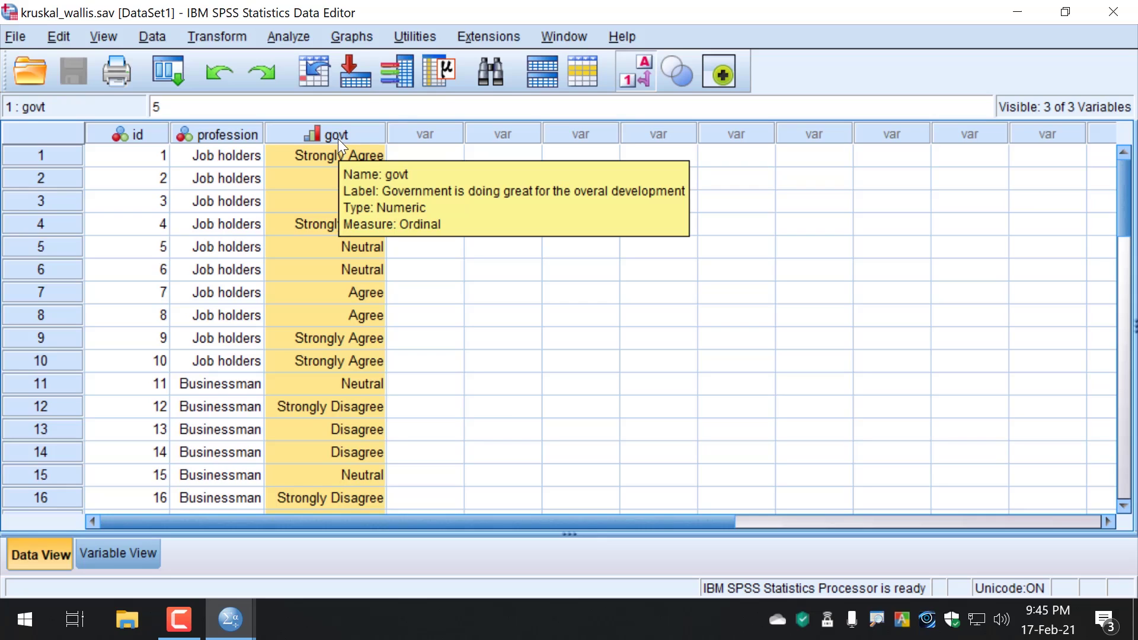
# Examine the profession column by highlighting its Job holders, Businessman and Farmer cases group by group
pyautogui.moveTo(217, 155); pyautogui.dragTo(213, 358)
pyautogui.scroll(-3, 213, 358)
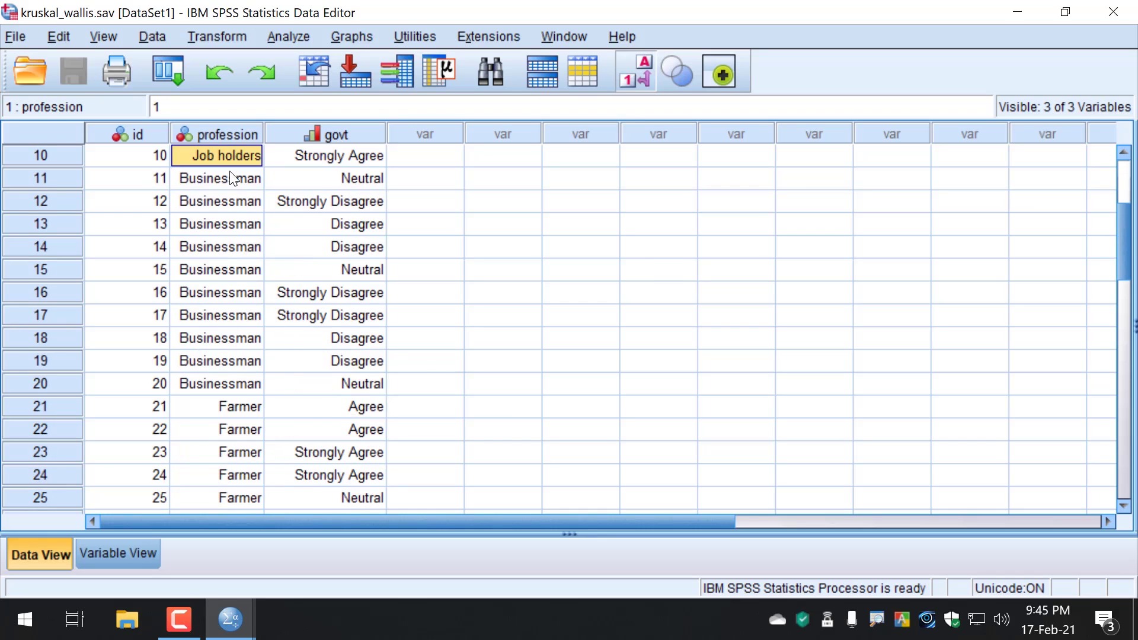
pyautogui.moveTo(229, 180); pyautogui.dragTo(228, 480)
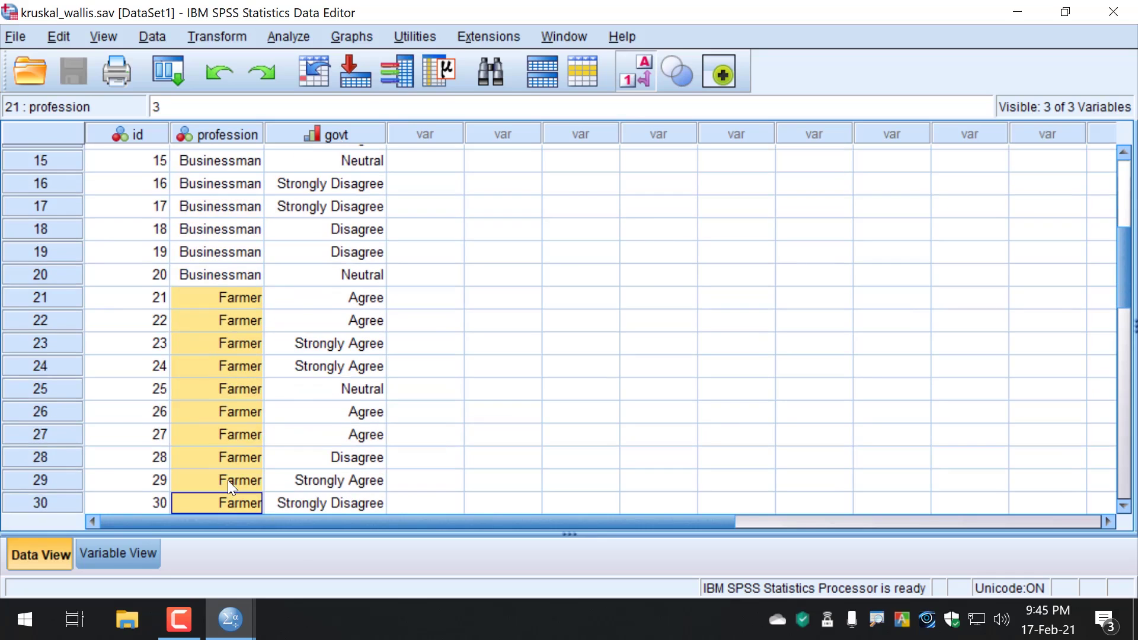
pyautogui.scroll(5, 227, 478)
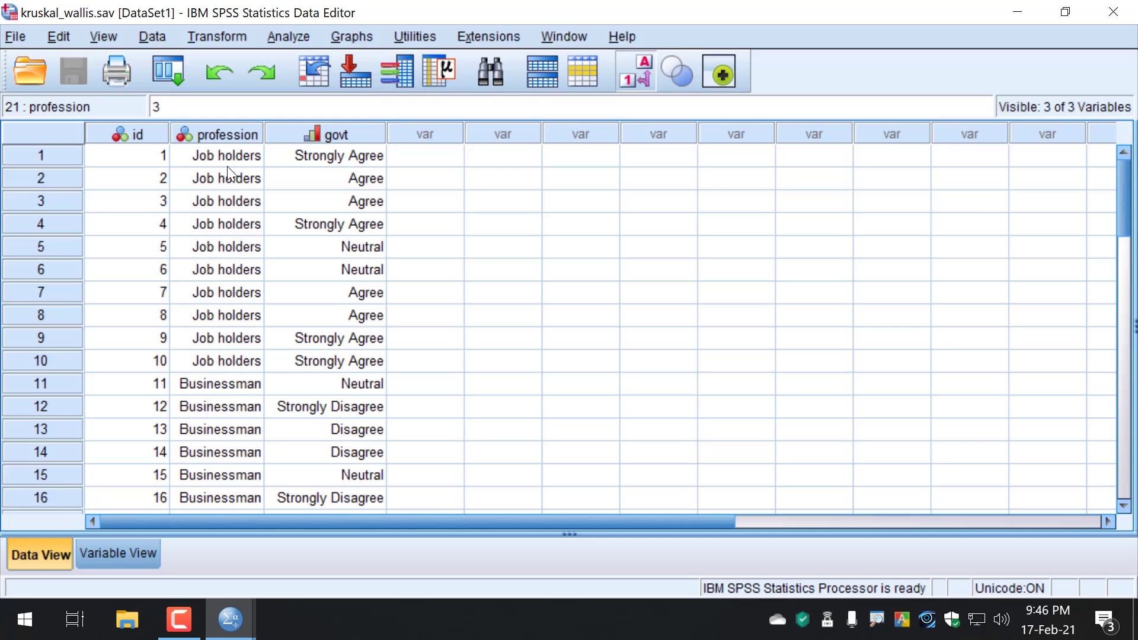
pyautogui.moveTo(228, 166); pyautogui.dragTo(229, 359)
pyautogui.scroll(-4, 231, 292)
pyautogui.scroll(2, 232, 292)
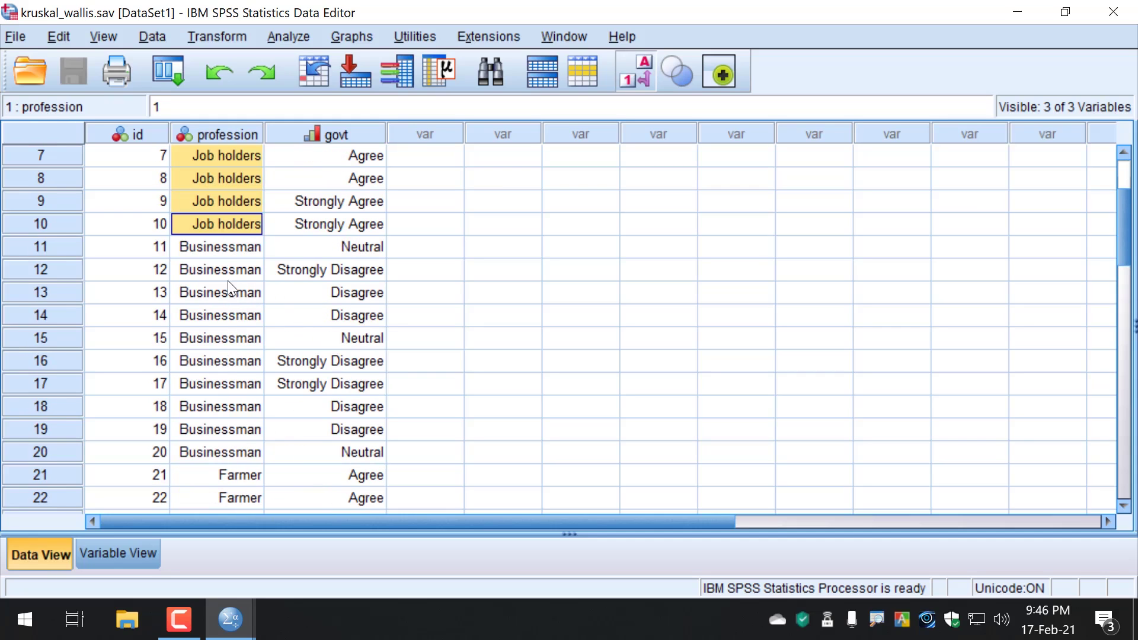
pyautogui.moveTo(221, 255); pyautogui.dragTo(226, 452)
pyautogui.click(228, 475)
pyautogui.scroll(2, 323, 389)
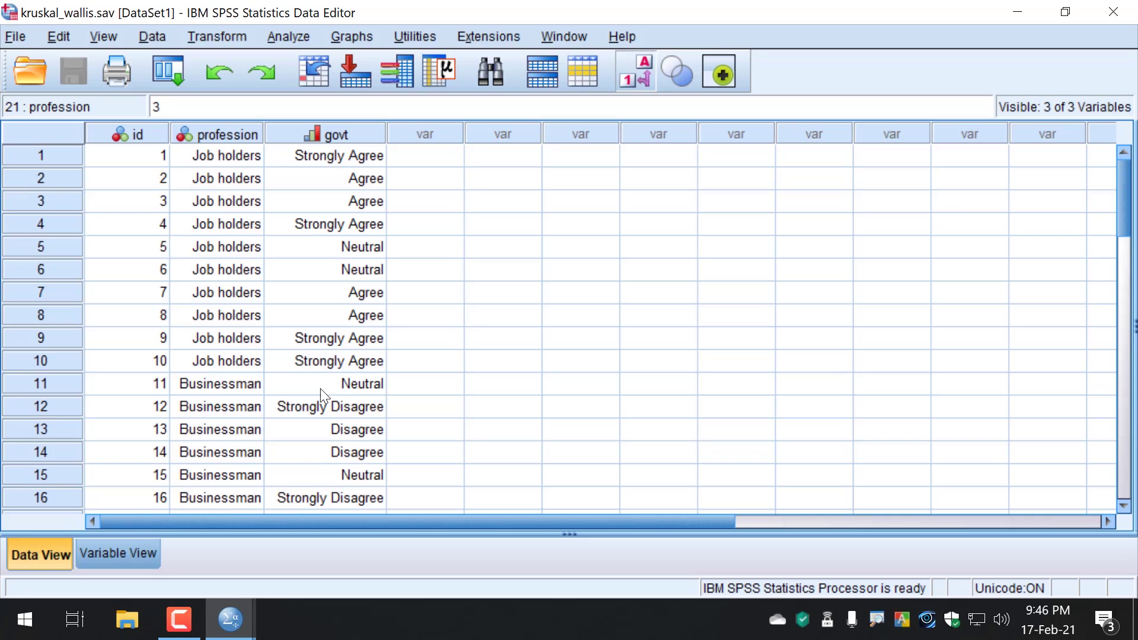
pyautogui.click(444, 247)
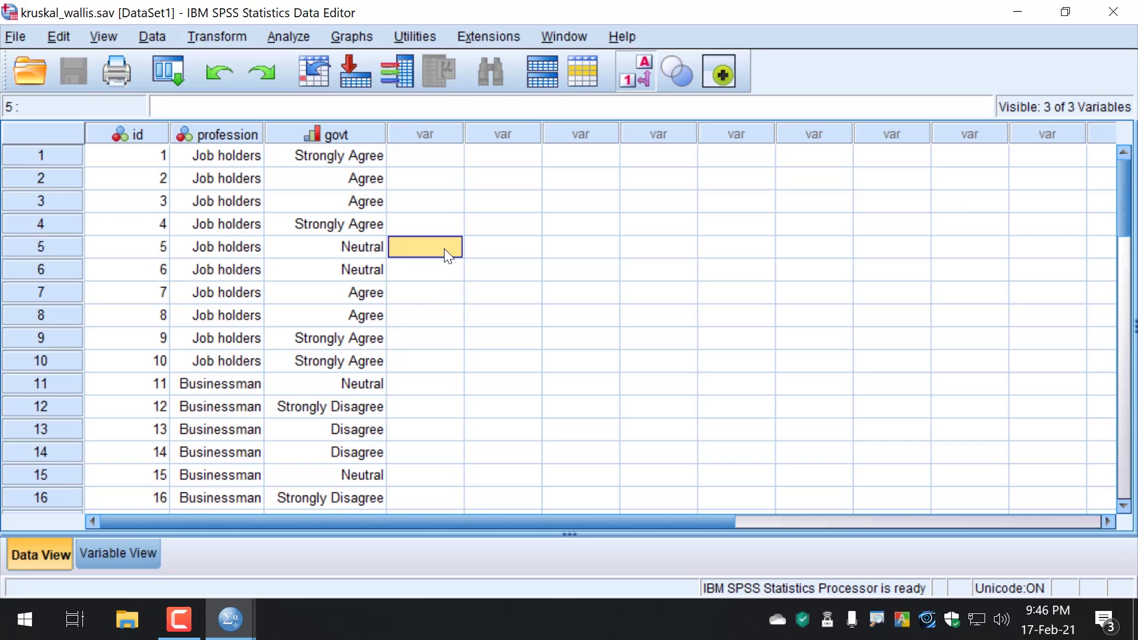
# Open the legacy nonparametric test for K independent samples and move its dialog clear of the three data columns
pyautogui.click(287, 37)
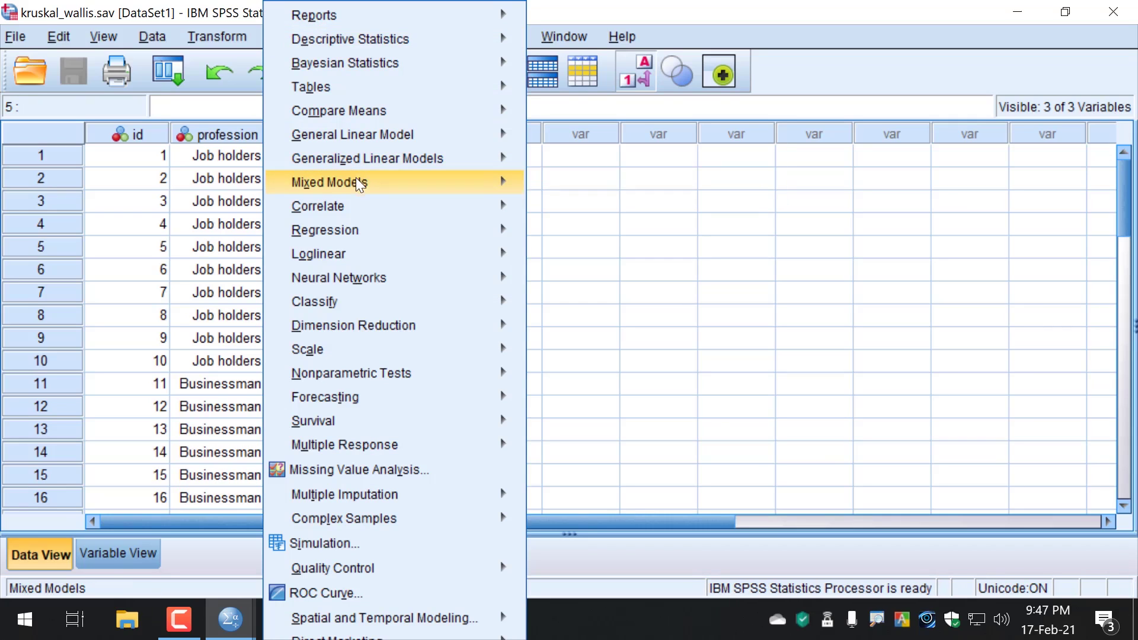
pyautogui.moveTo(467, 373)
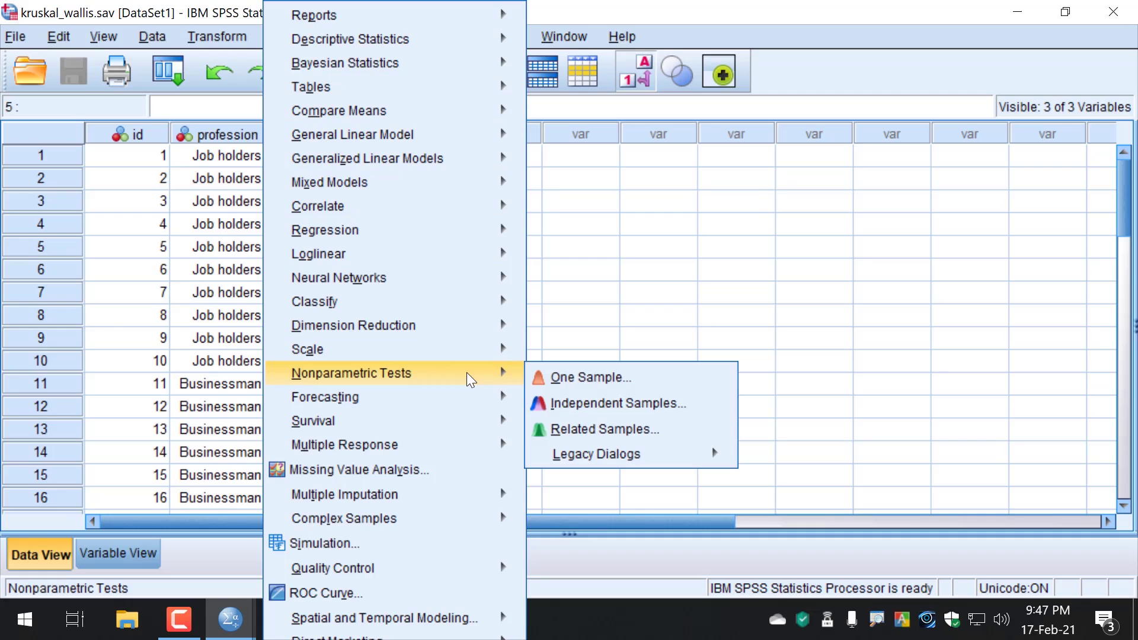
pyautogui.moveTo(672, 451)
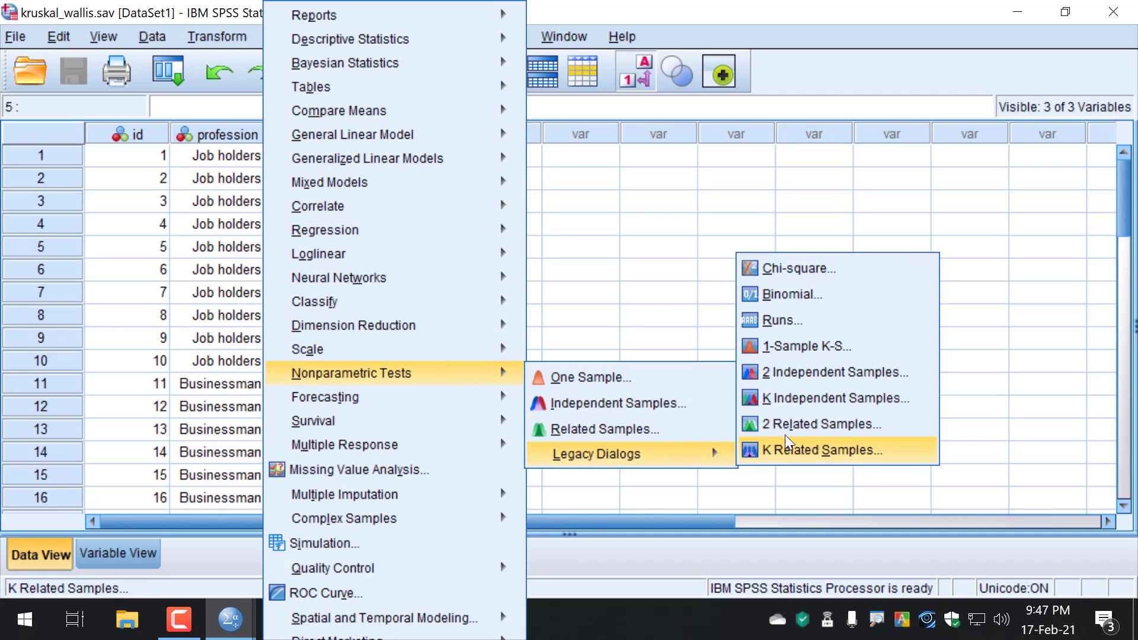
pyautogui.click(798, 398)
pyautogui.moveTo(465, 104); pyautogui.dragTo(548, 105)
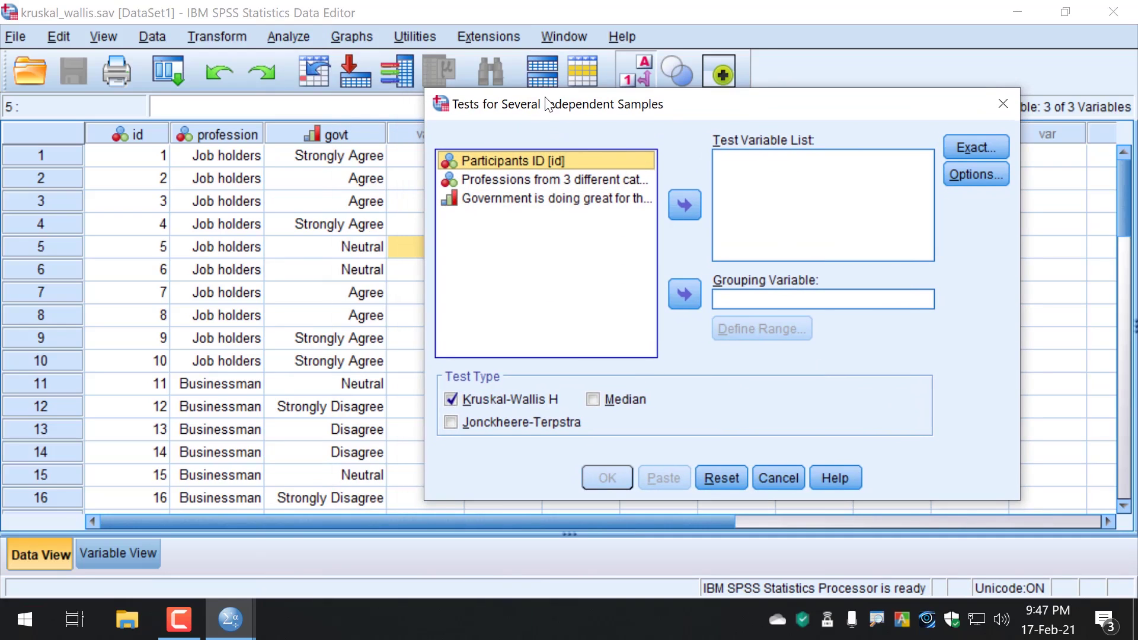
# Set profession as the grouping variable with a range from minimum 1 to maximum 3
pyautogui.scroll(-2, 227, 289)
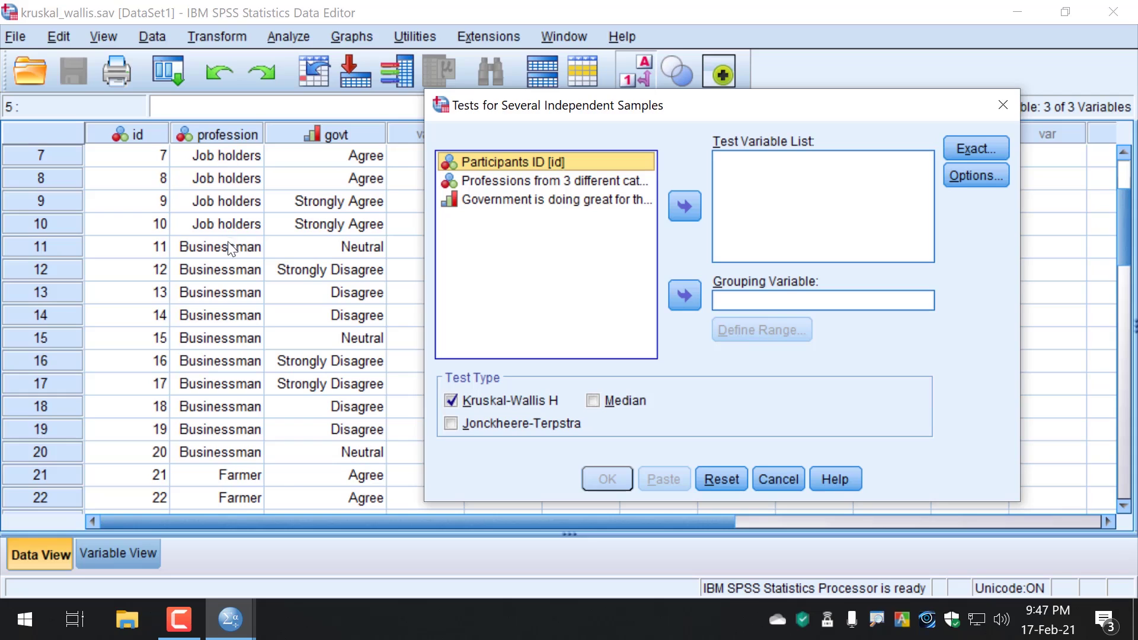
pyautogui.scroll(2, 232, 279)
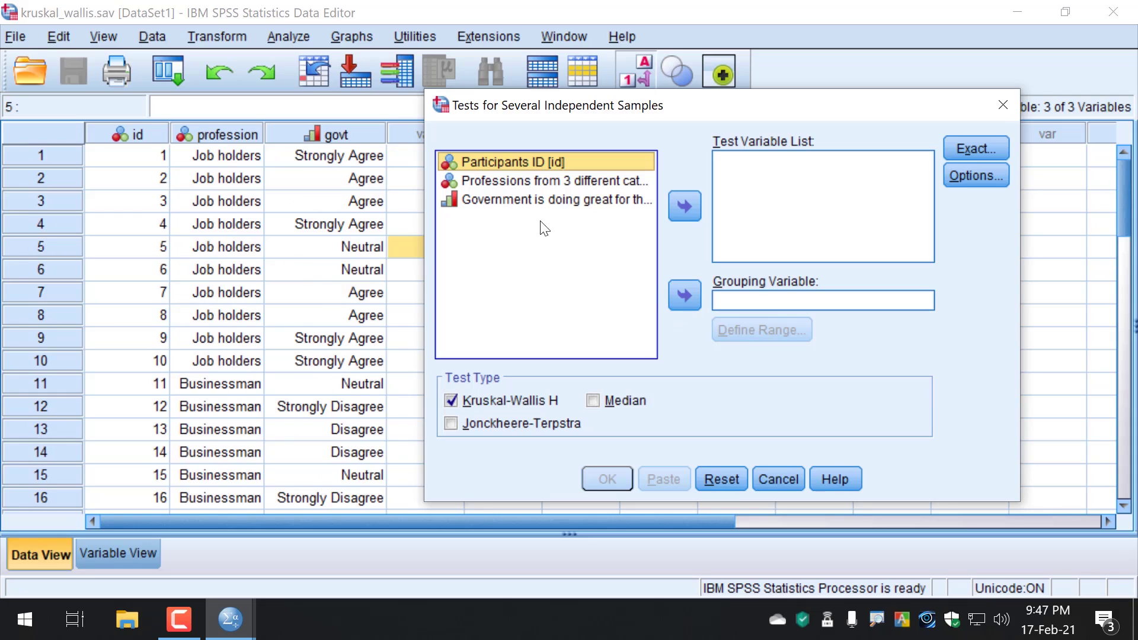
pyautogui.click(514, 180)
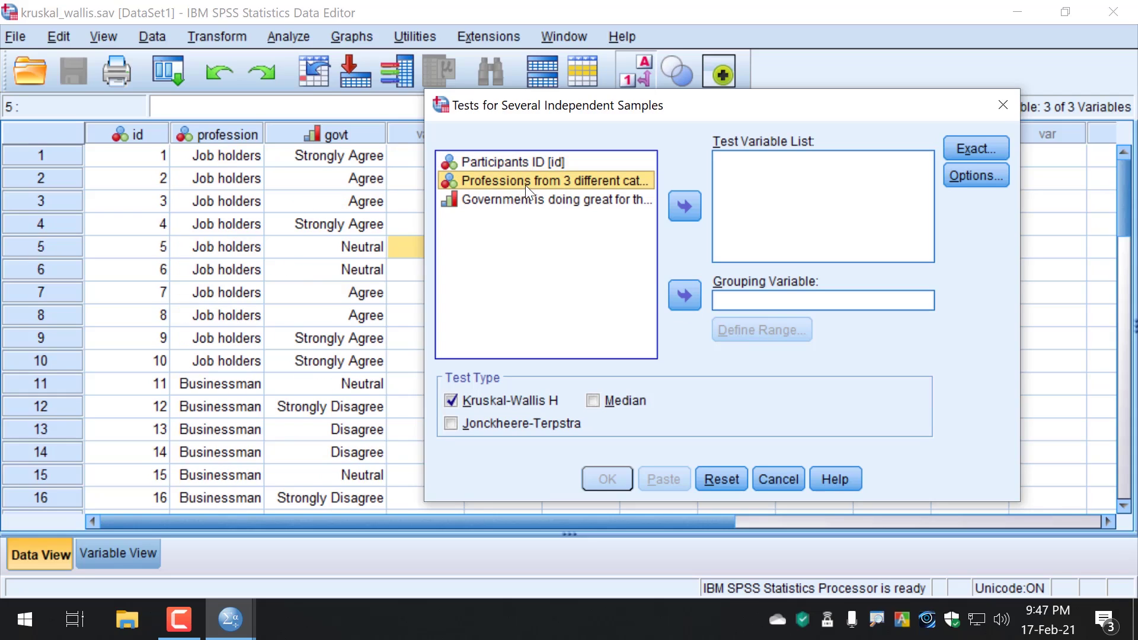
pyautogui.click(683, 295)
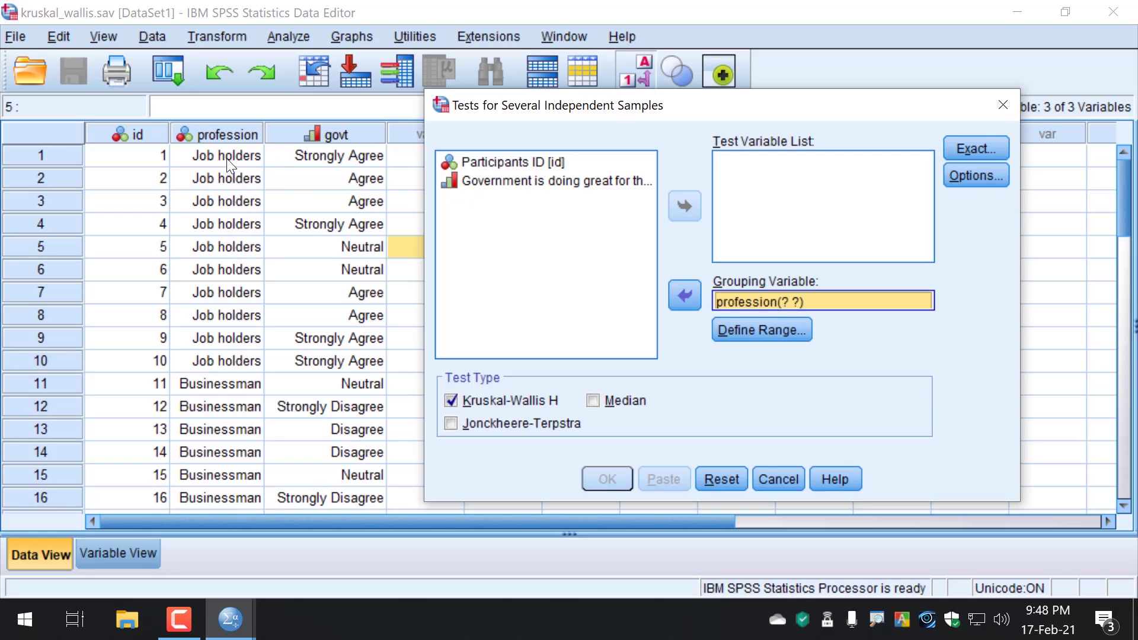
pyautogui.scroll(-5, 229, 327)
pyautogui.scroll(5, 231, 335)
pyautogui.click(759, 329)
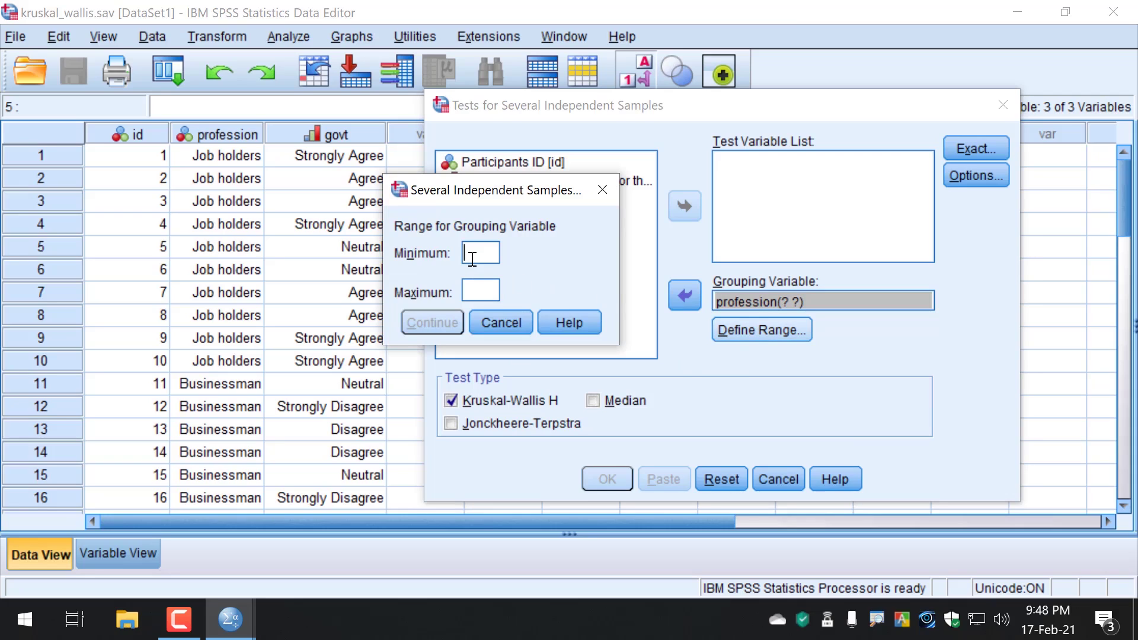
pyautogui.write('1')
pyautogui.click(482, 283)
pyautogui.write('3')
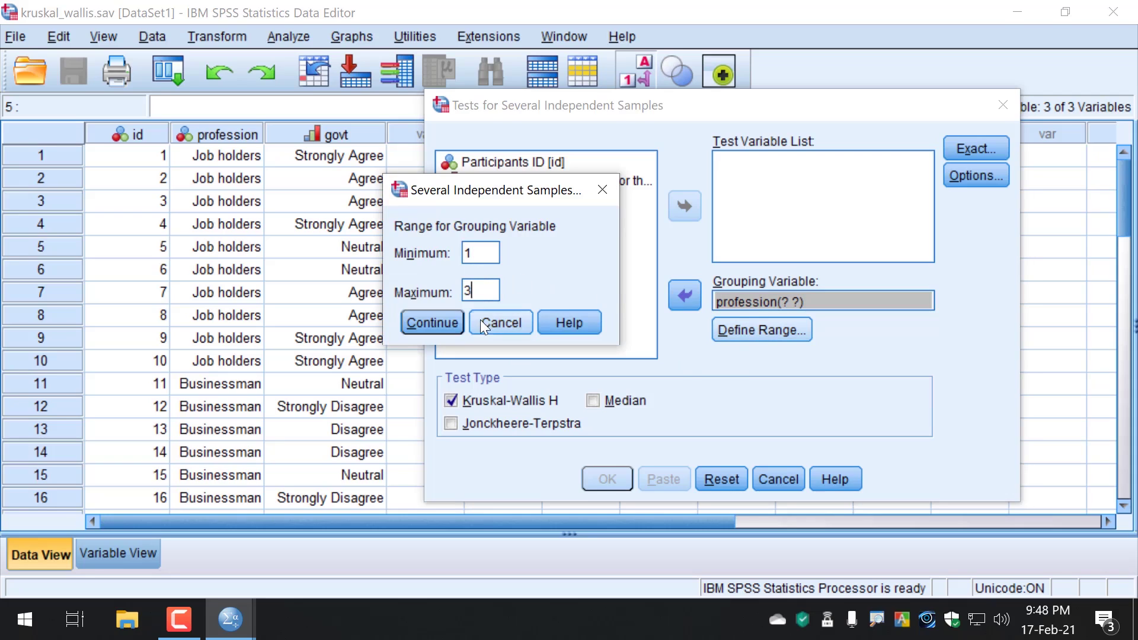
pyautogui.click(445, 323)
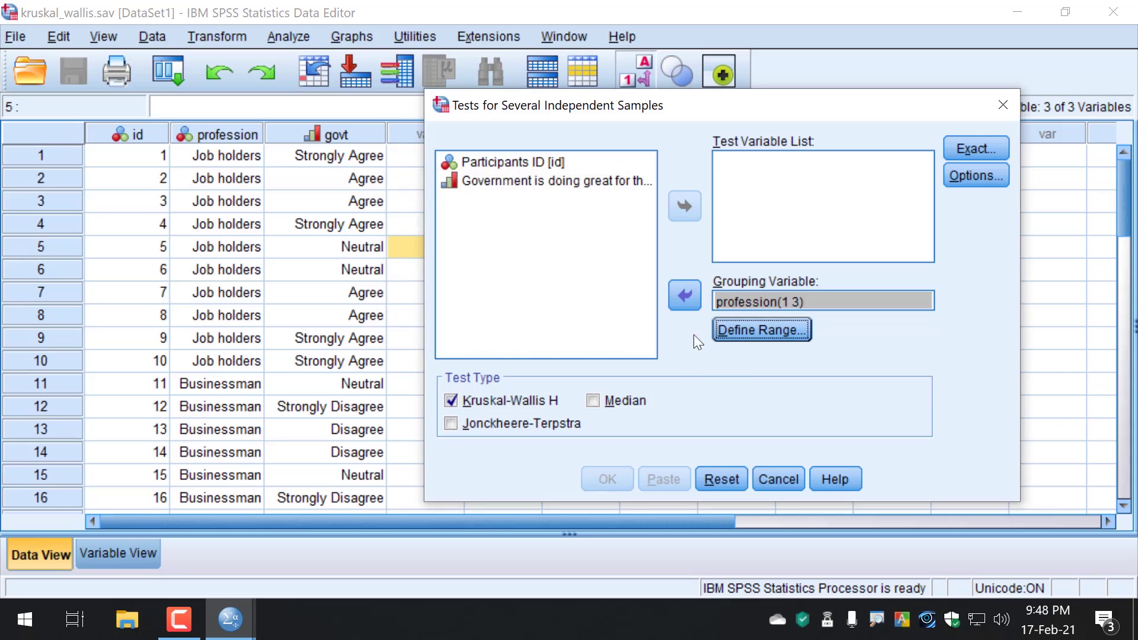
# Add the government opinion variable as the test variable, run the Kruskal-Wallis H test and view the ranks and test statistics
pyautogui.click(564, 180)
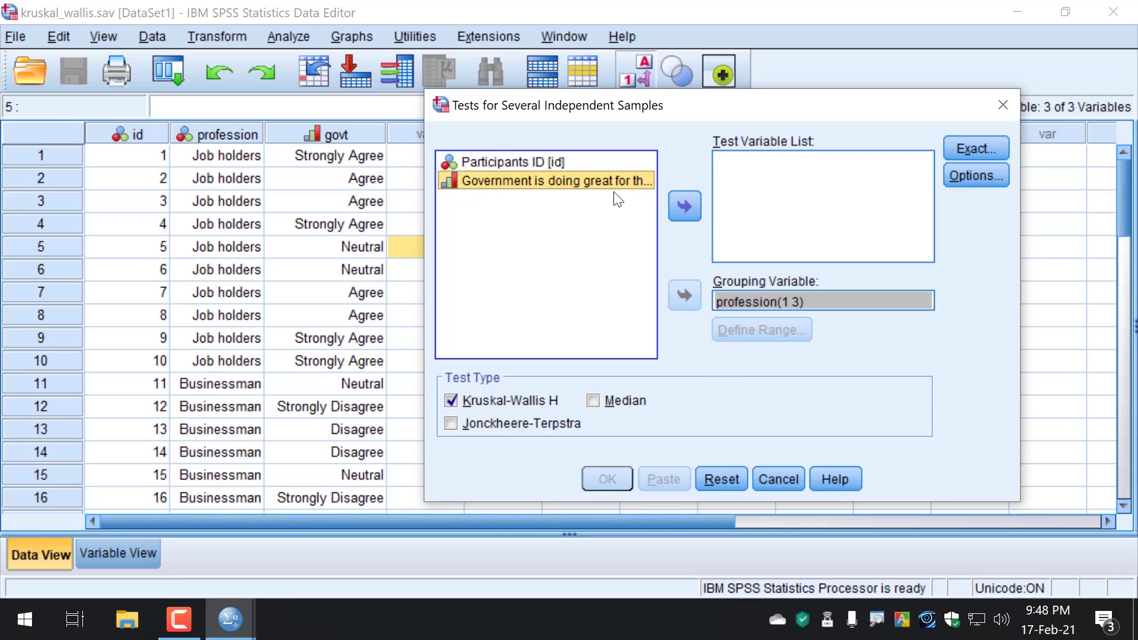
pyautogui.click(685, 206)
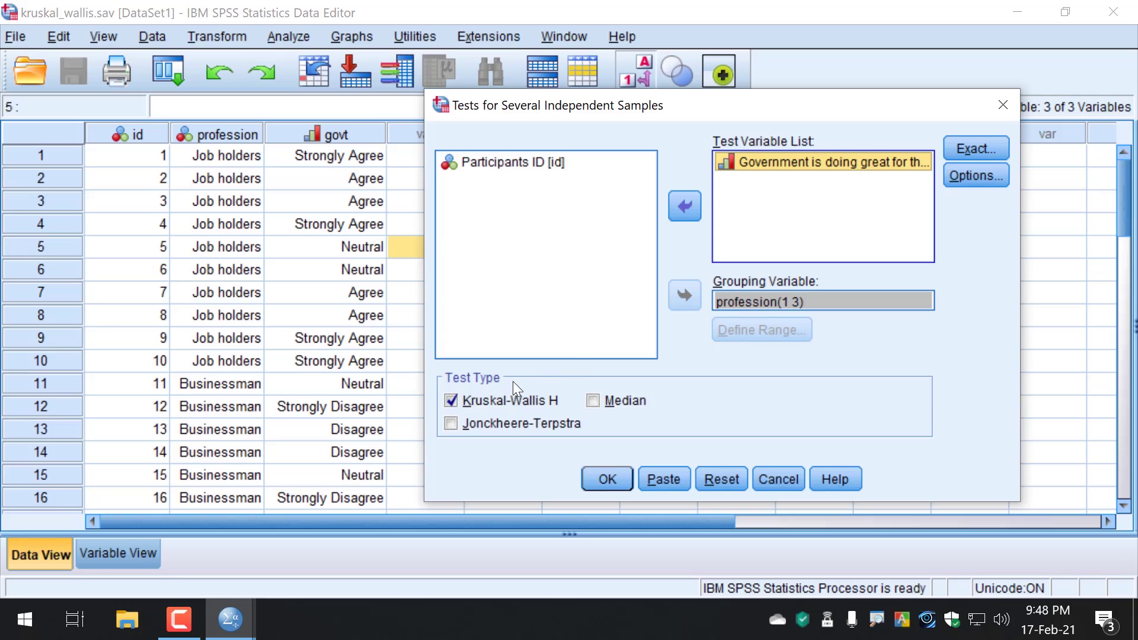
pyautogui.click(607, 477)
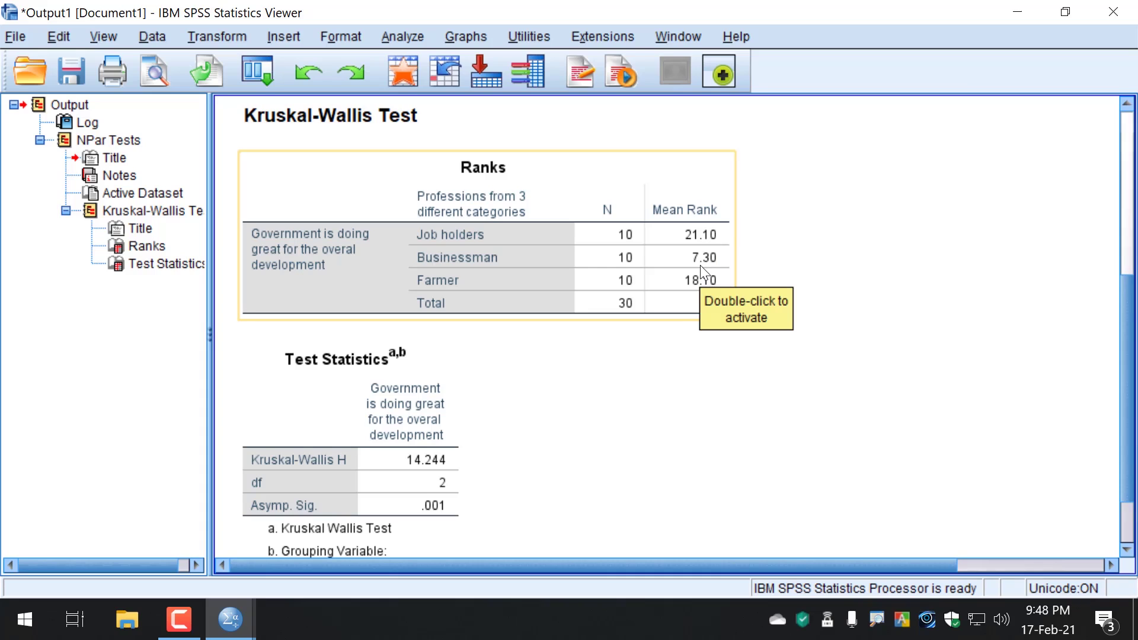
pyautogui.scroll(-3, 650, 358)
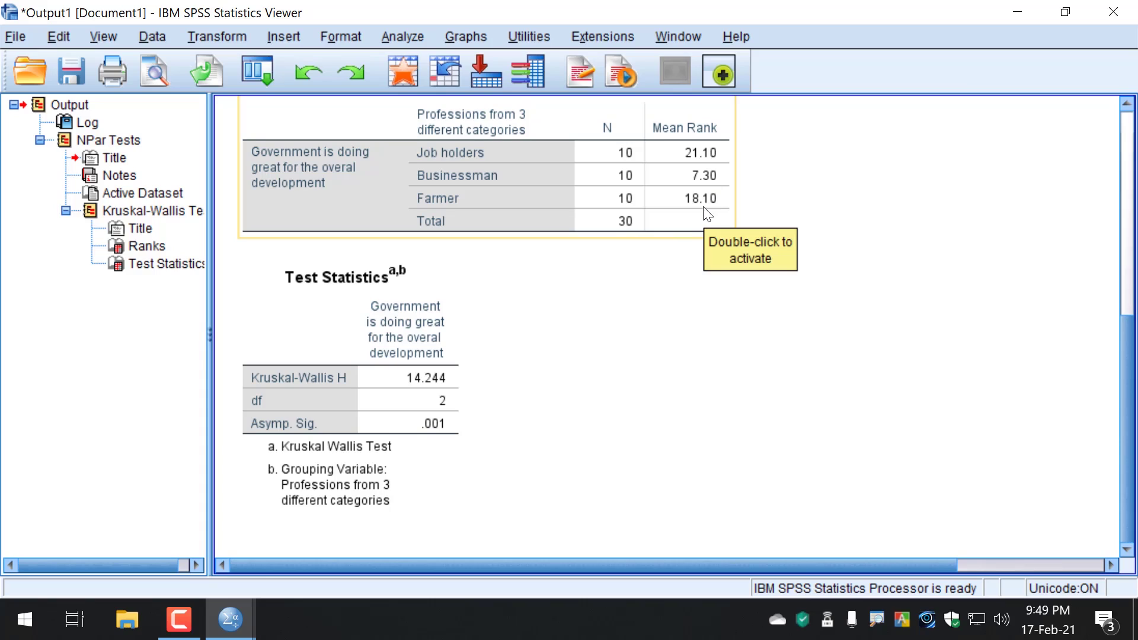
# Return to the data, start Rank Cases, list variables by name instead of label, and add govt as the variable to rank
pyautogui.click(1018, 13)
pyautogui.click(204, 38)
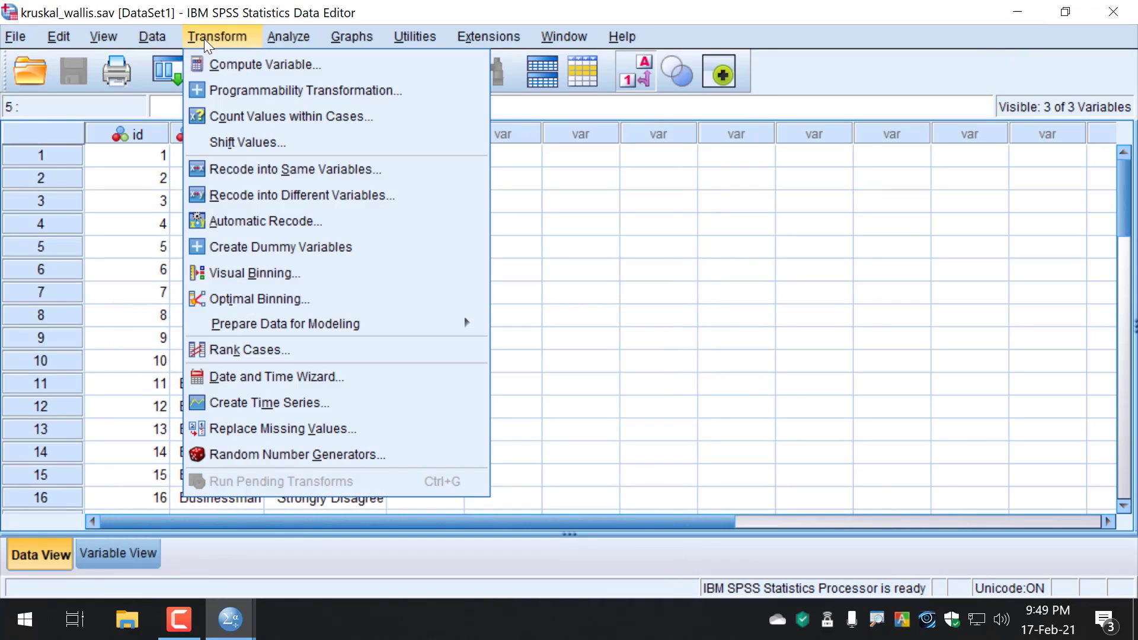
pyautogui.click(256, 350)
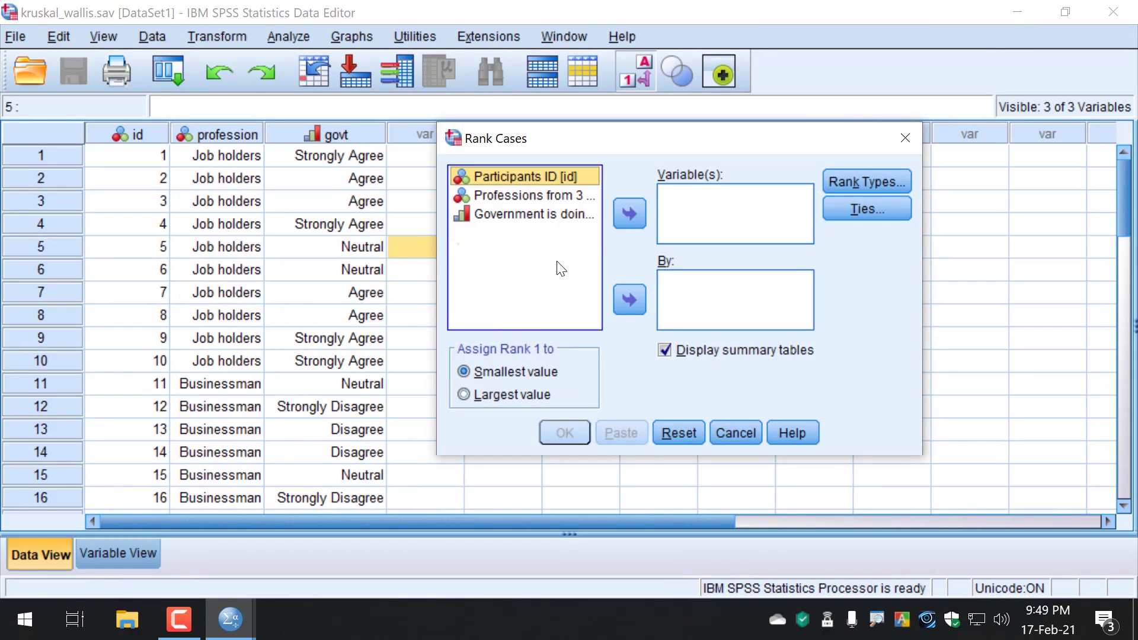
pyautogui.click(522, 216)
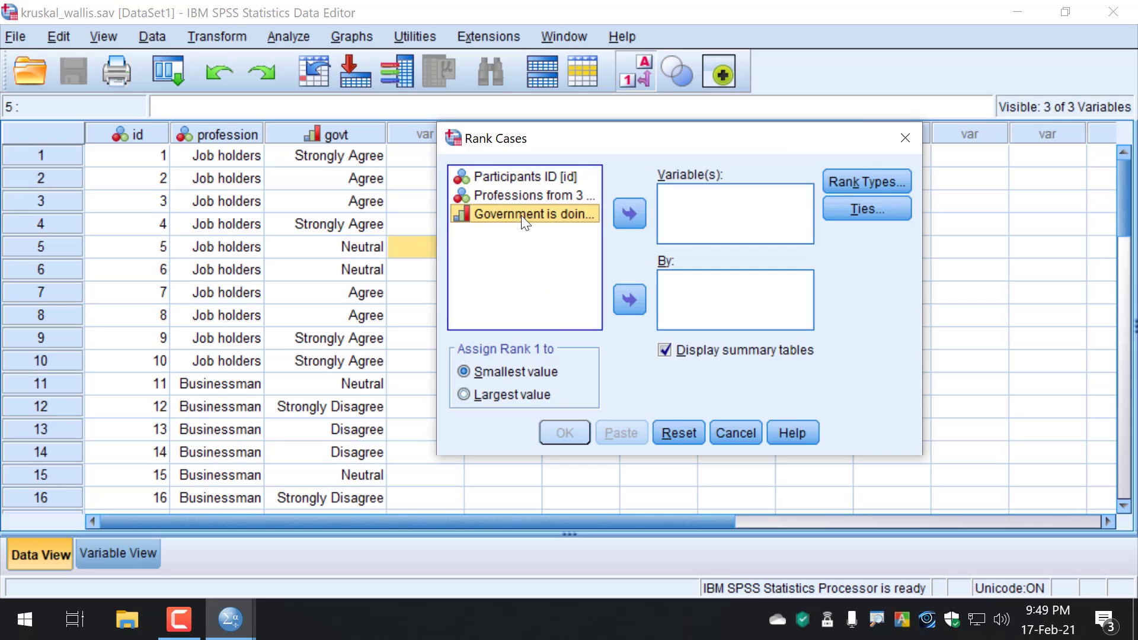
pyautogui.click(628, 212)
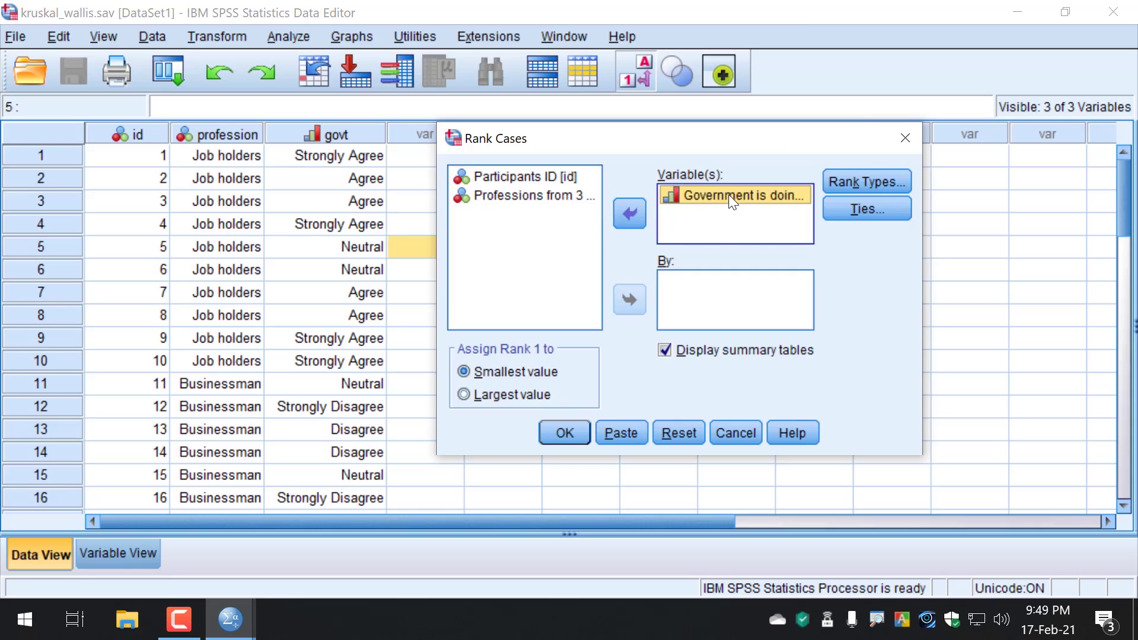
pyautogui.rightClick(728, 195)
pyautogui.click(629, 212)
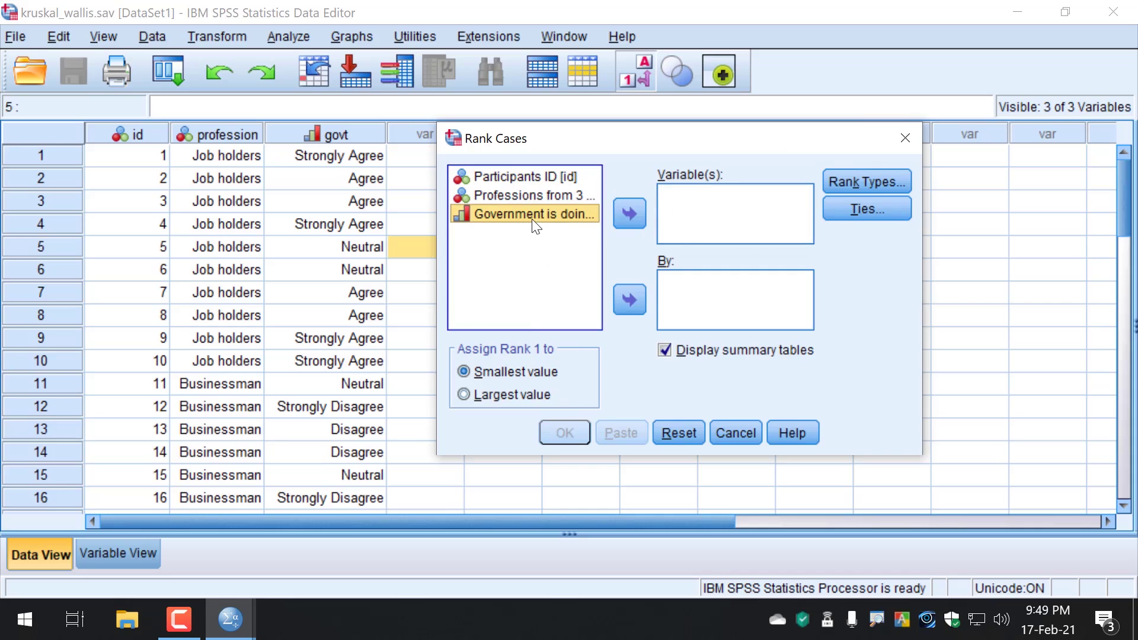
pyautogui.rightClick(535, 225)
pyautogui.click(536, 240)
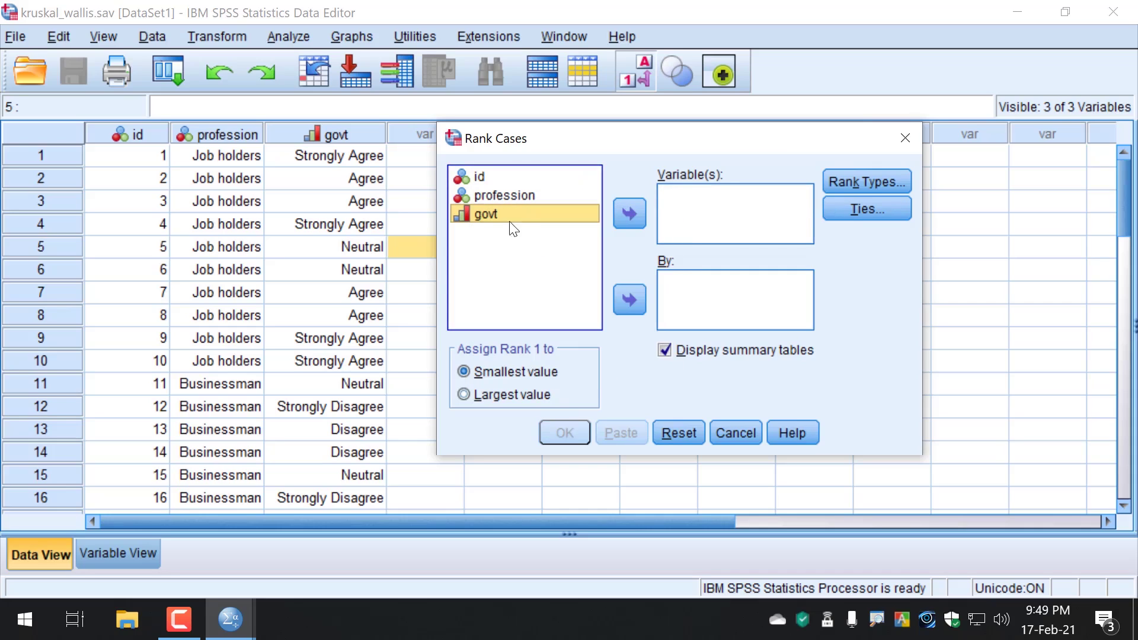
pyautogui.moveTo(585, 215); pyautogui.dragTo(758, 222)
# Keep the Rank type and Mean for ties, run the ranking of govt, and return to the data
pyautogui.click(855, 184)
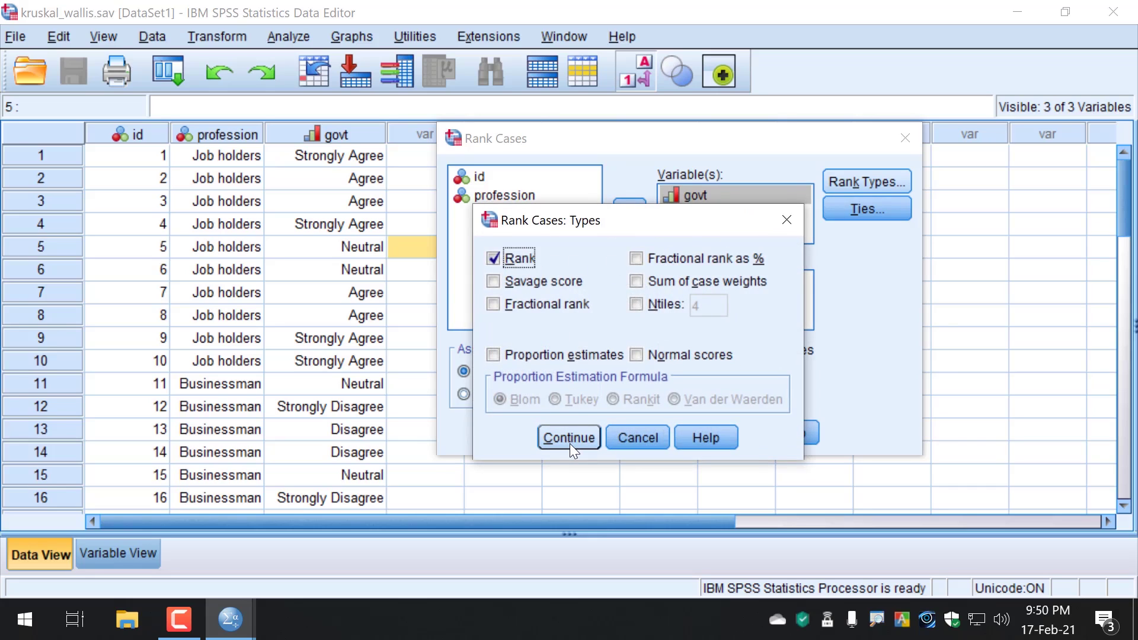
pyautogui.click(569, 443)
pyautogui.click(853, 212)
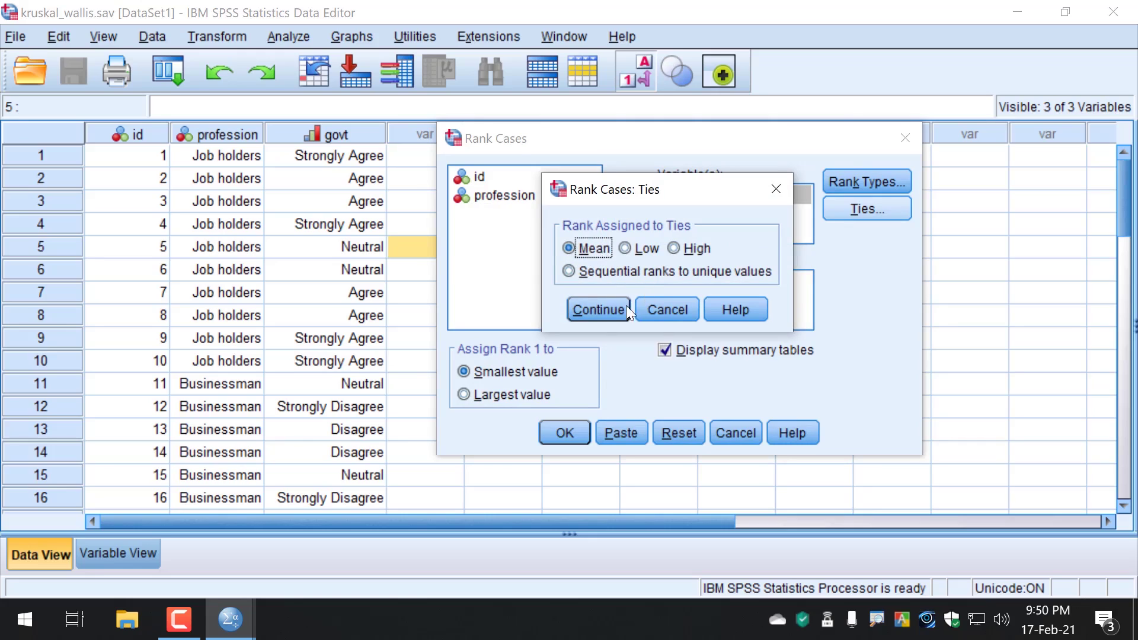
pyautogui.click(602, 310)
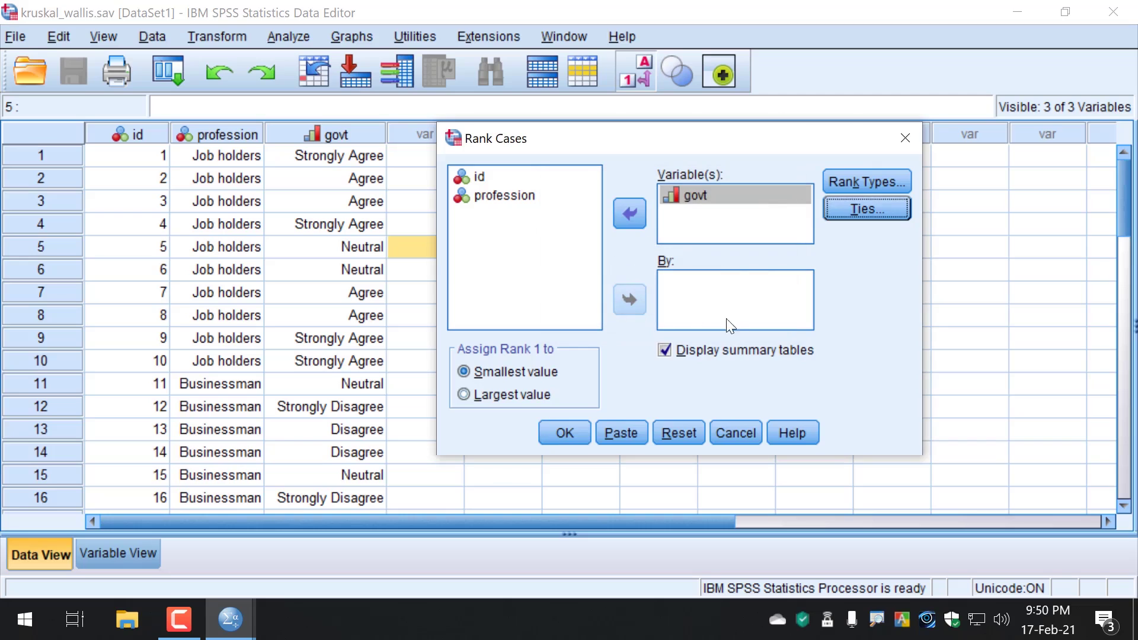
pyautogui.click(578, 433)
pyautogui.click(869, 101)
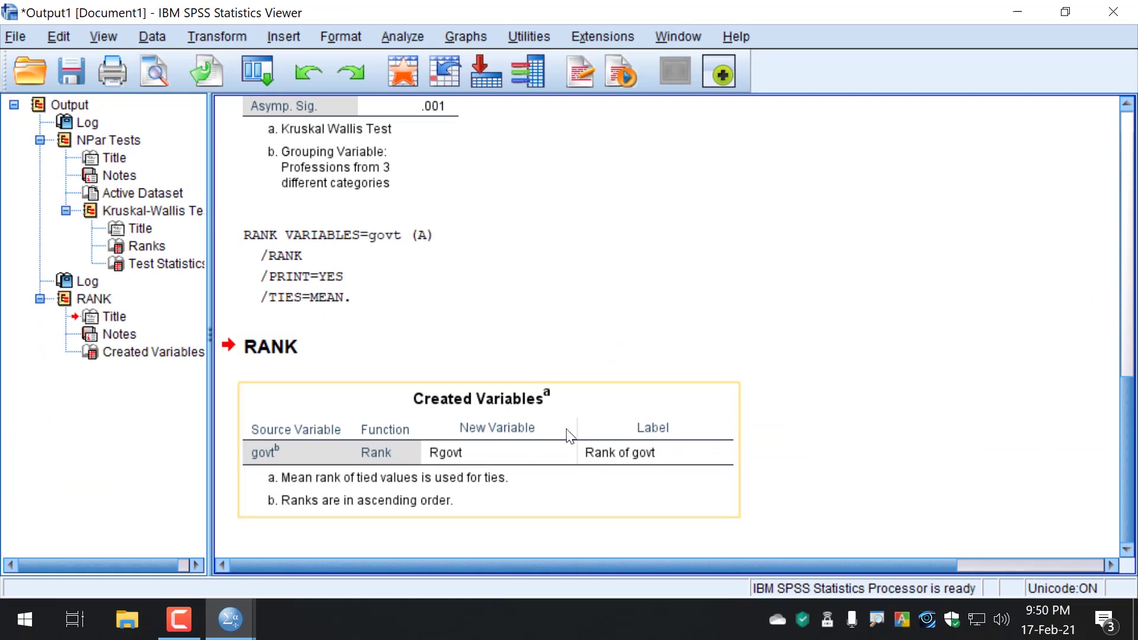
pyautogui.click(1026, 12)
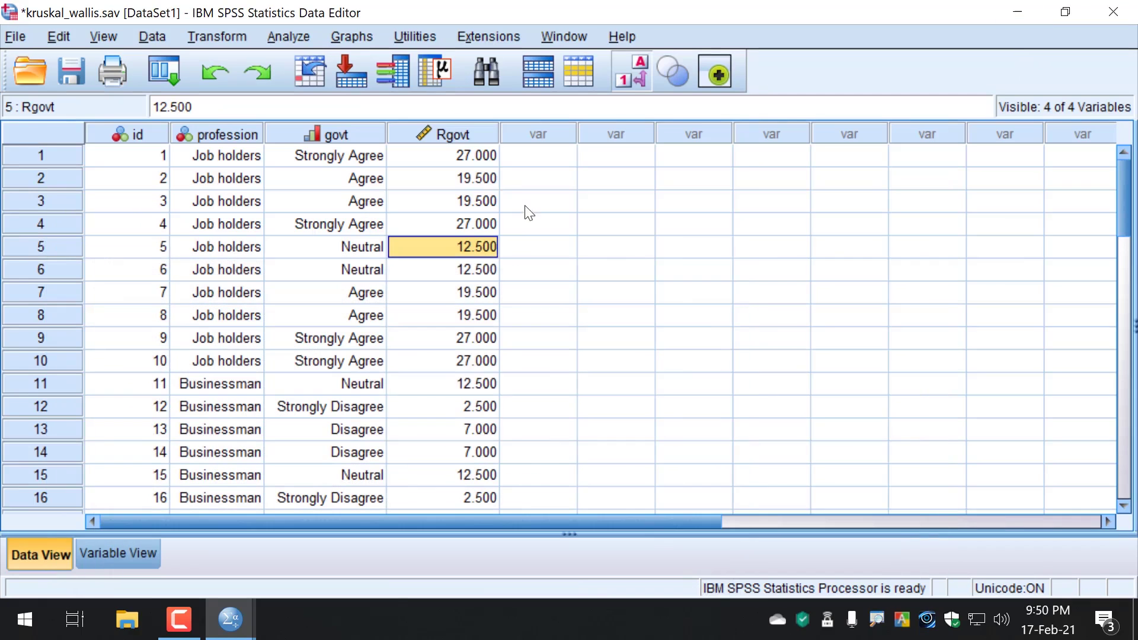
# Highlight the Rgovt column, view its details, and compare case 1's govt response with its rank
pyautogui.click(472, 137)
pyautogui.moveTo(471, 138)
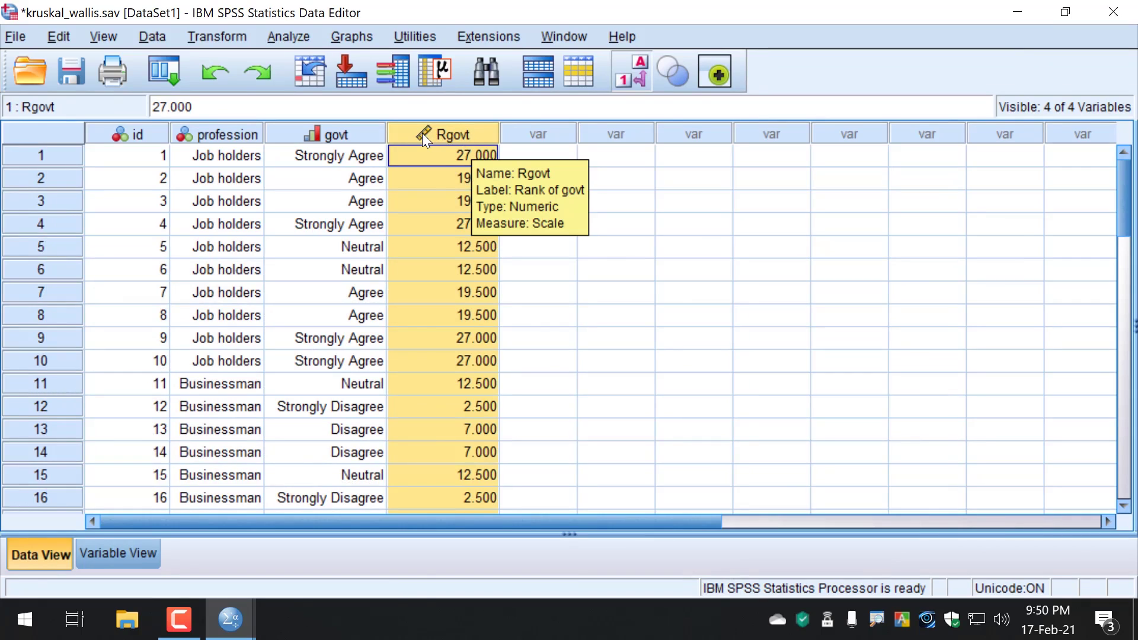
pyautogui.click(385, 161)
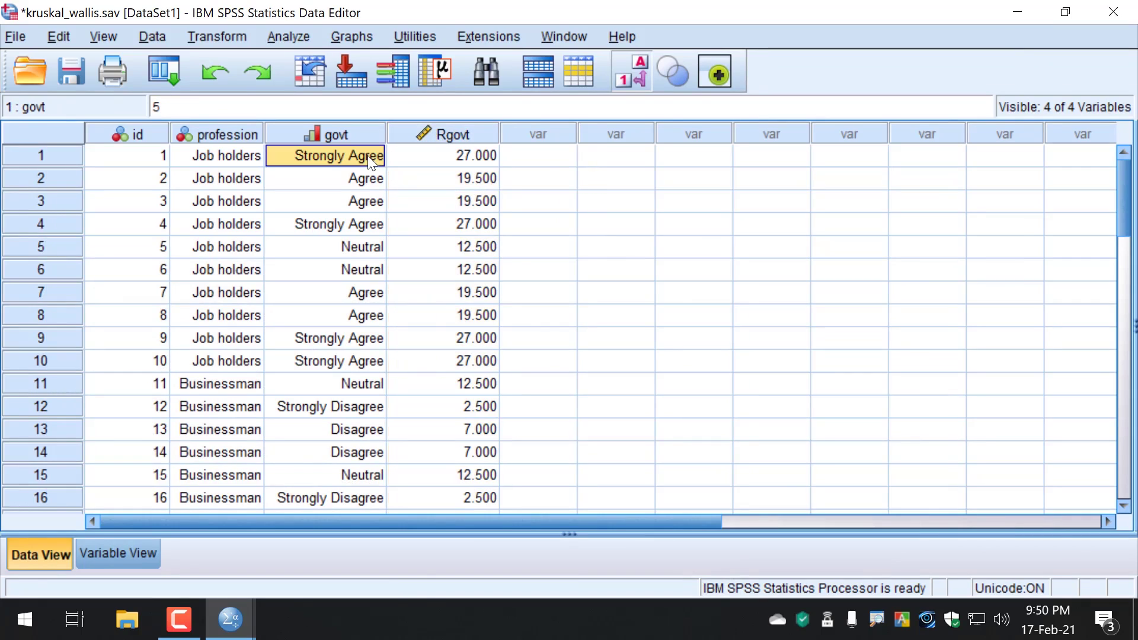
pyautogui.click(449, 162)
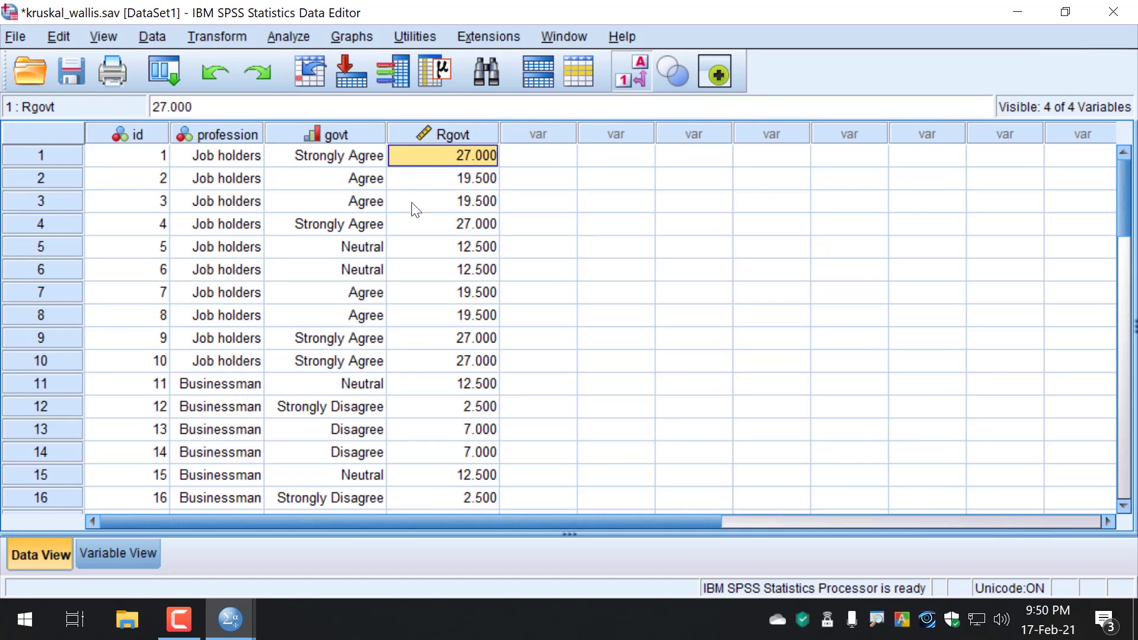
# Set the Rgovt variable's decimals to 2 in the variable definitions and go back to the data
pyautogui.click(123, 554)
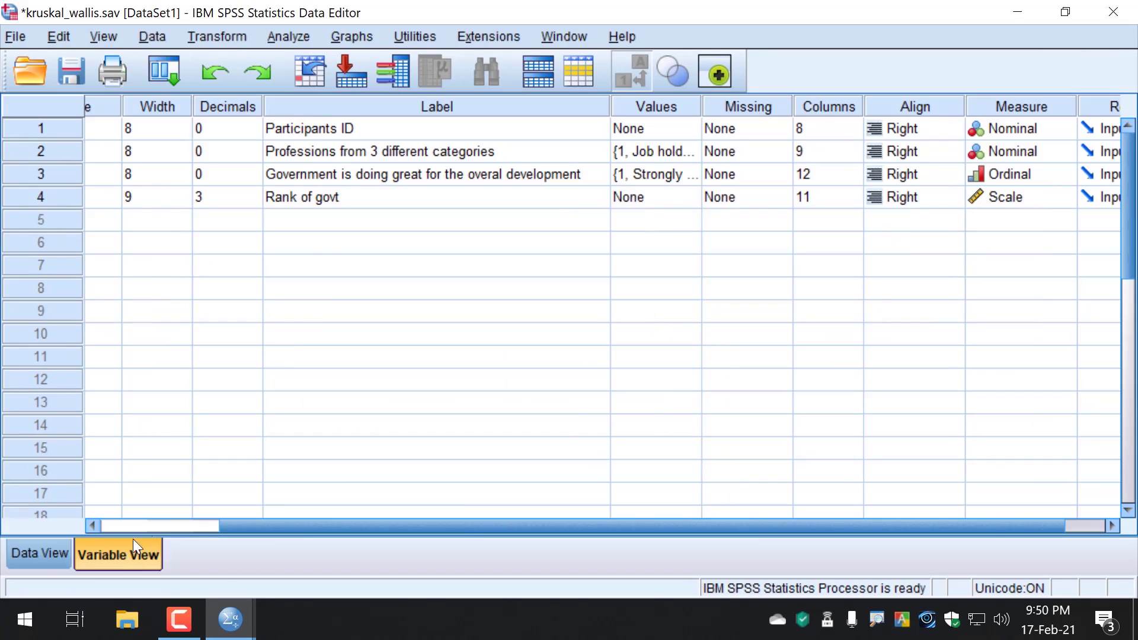
pyautogui.click(256, 206)
pyautogui.click(254, 202)
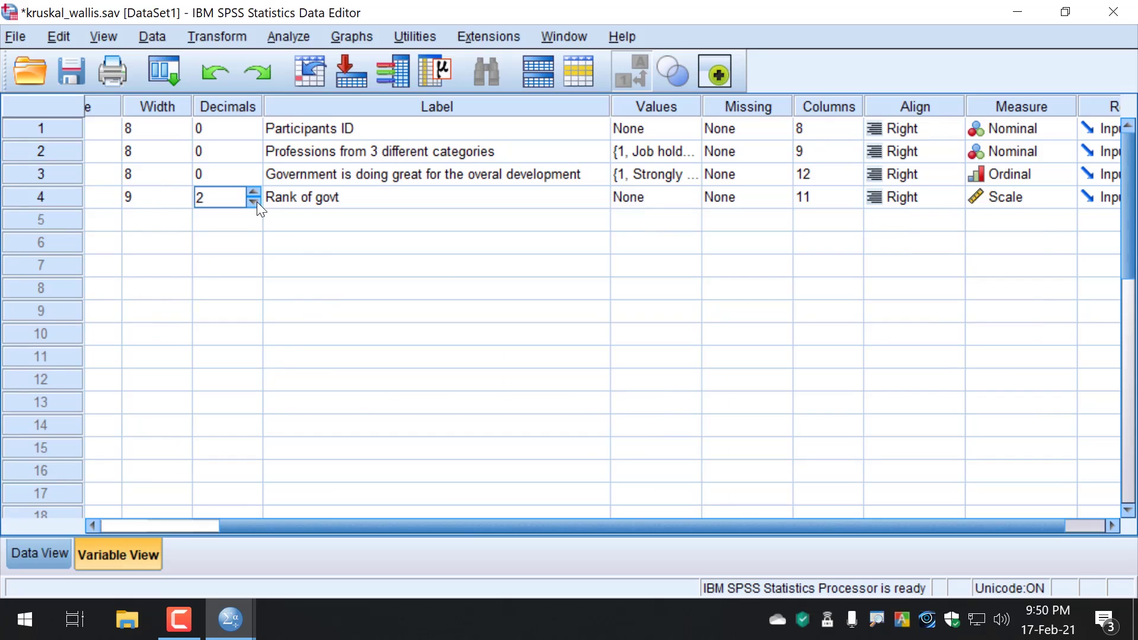
pyautogui.click(52, 550)
# Compare the Strongly Agree responses of cases 4, 9 and 10 with their Rgovt ranks
pyautogui.click(350, 226)
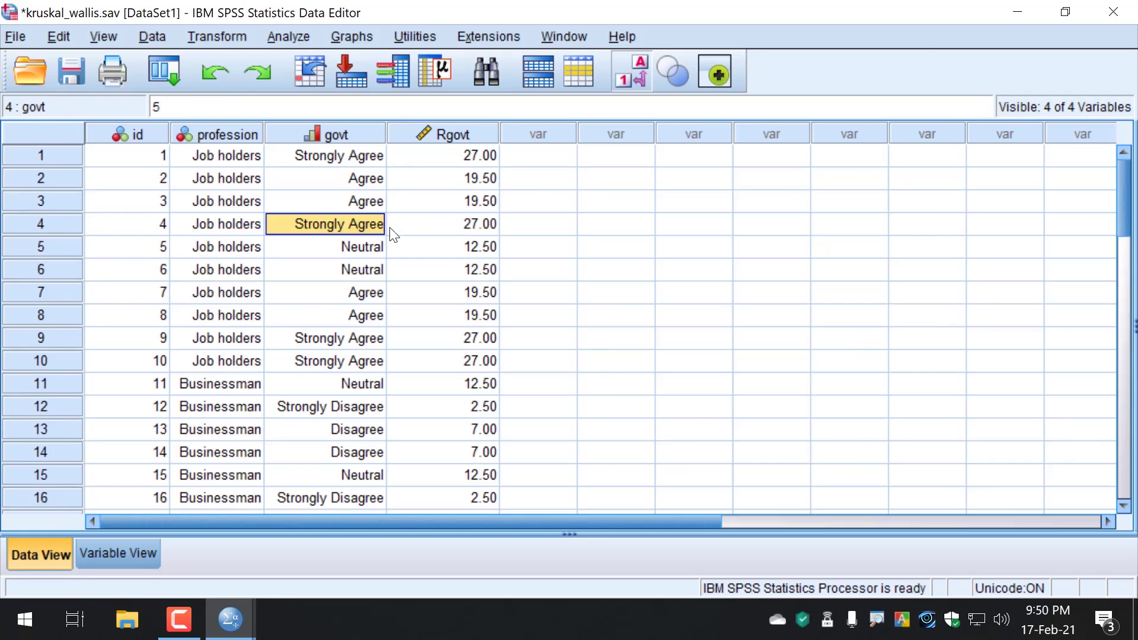
pyautogui.click(437, 226)
pyautogui.click(353, 342)
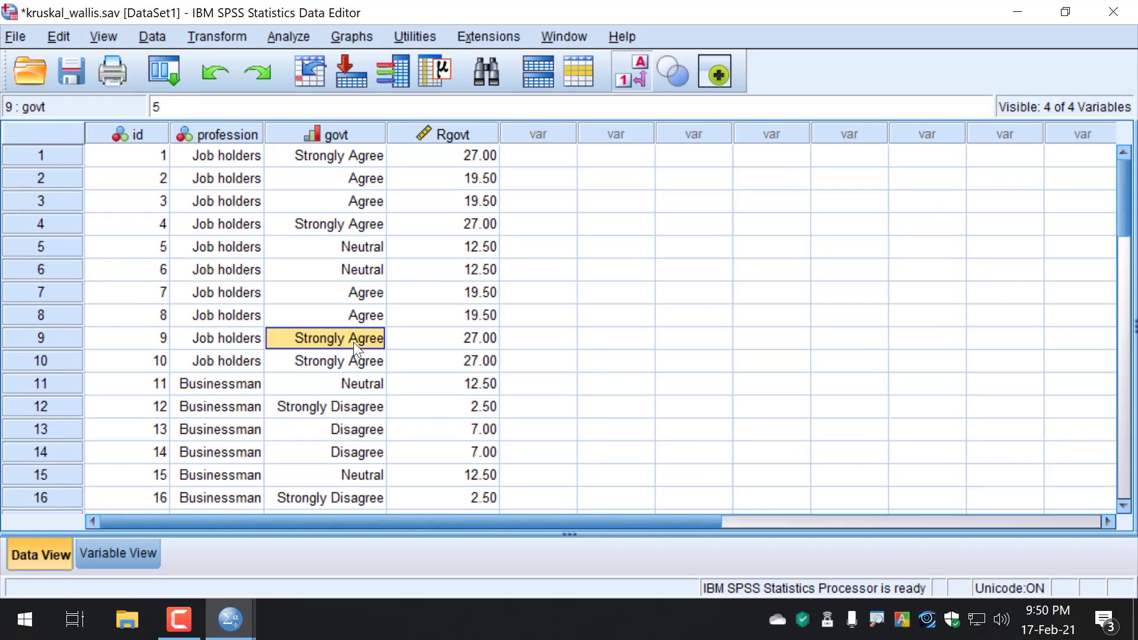
pyautogui.click(439, 343)
pyautogui.click(349, 364)
pyautogui.click(436, 362)
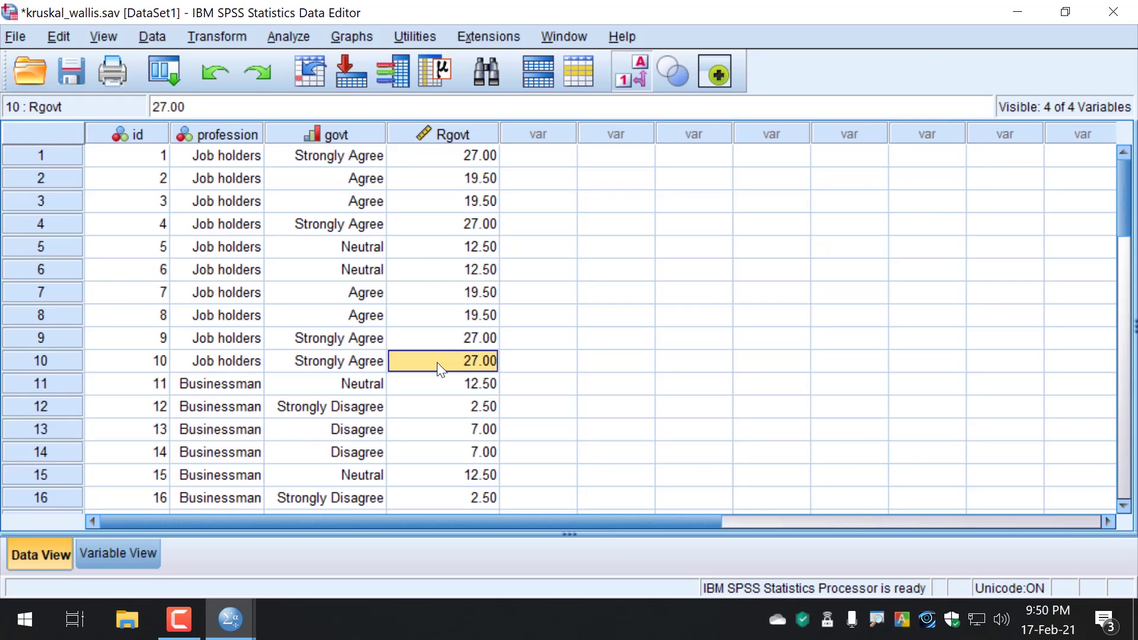
# Compare the Agree responses of cases 2 and 3 and the Neutral responses of cases 5 and 6 with their Rgovt ranks
pyautogui.click(459, 179)
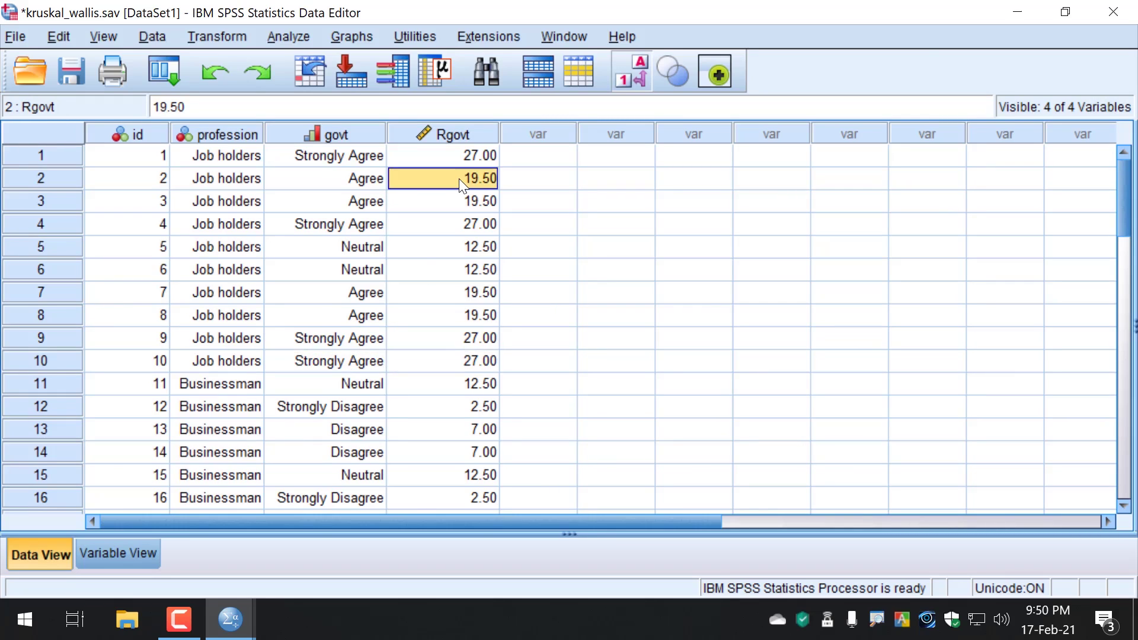
pyautogui.click(450, 207)
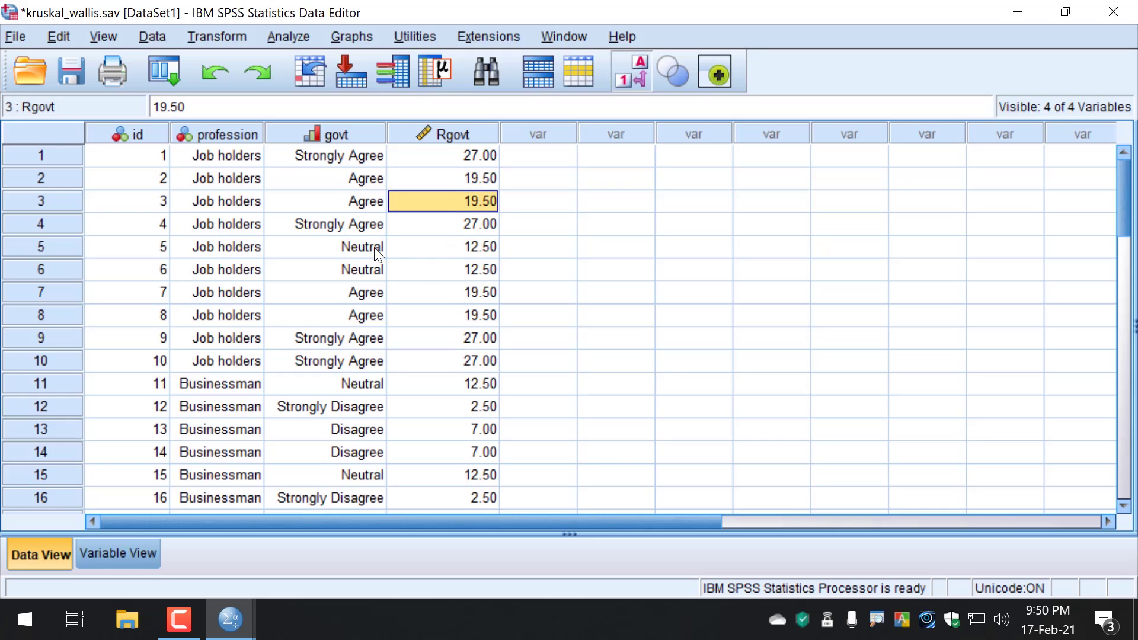
pyautogui.click(437, 249)
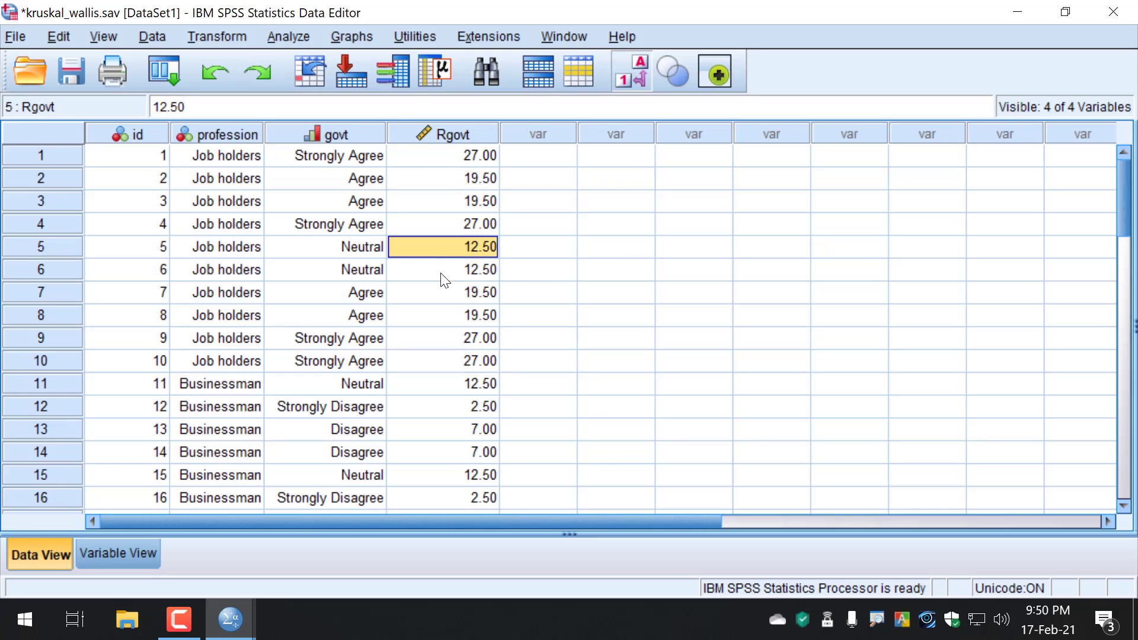
pyautogui.click(443, 275)
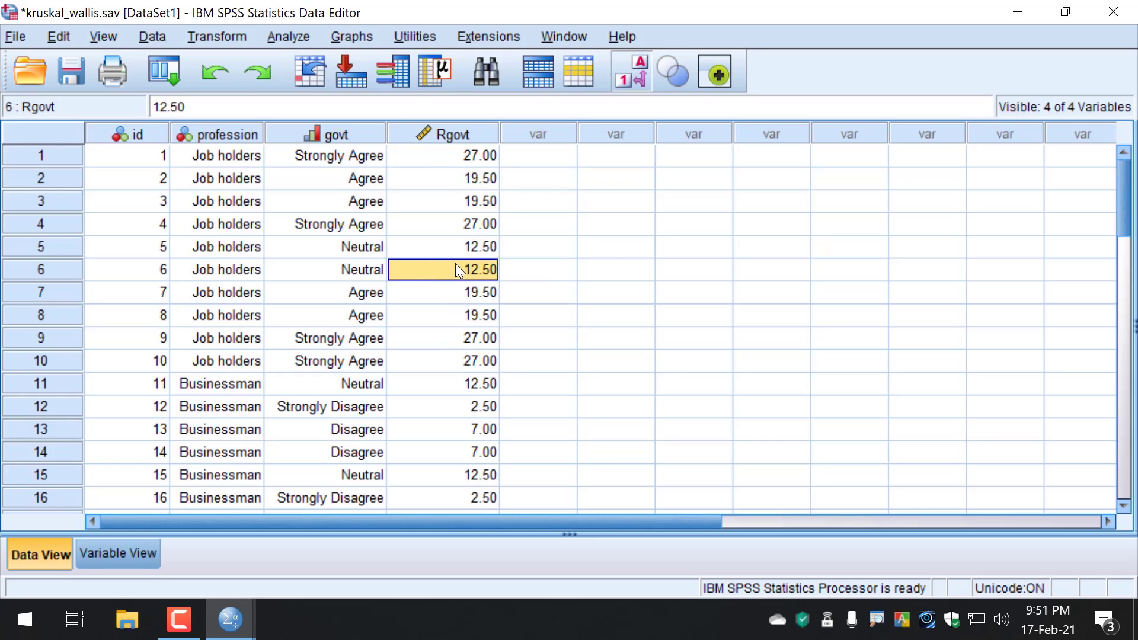
# Compare the Disagree responses of cases 13, 14 and 18 with their Rgovt ranks and look over the remaining cases
pyautogui.click(445, 427)
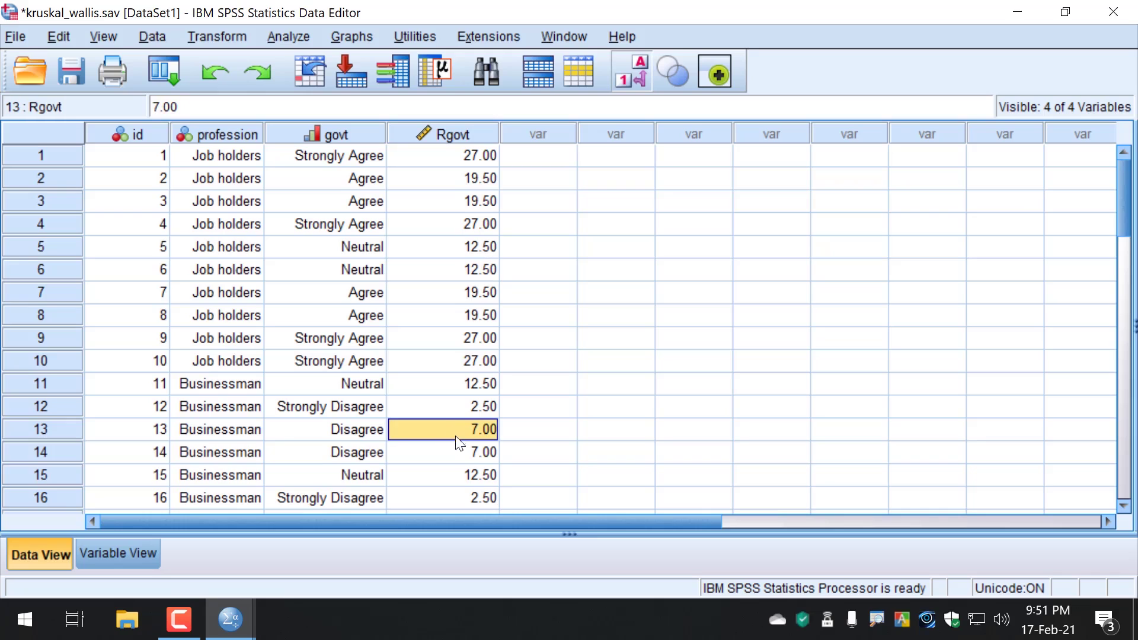
pyautogui.click(460, 453)
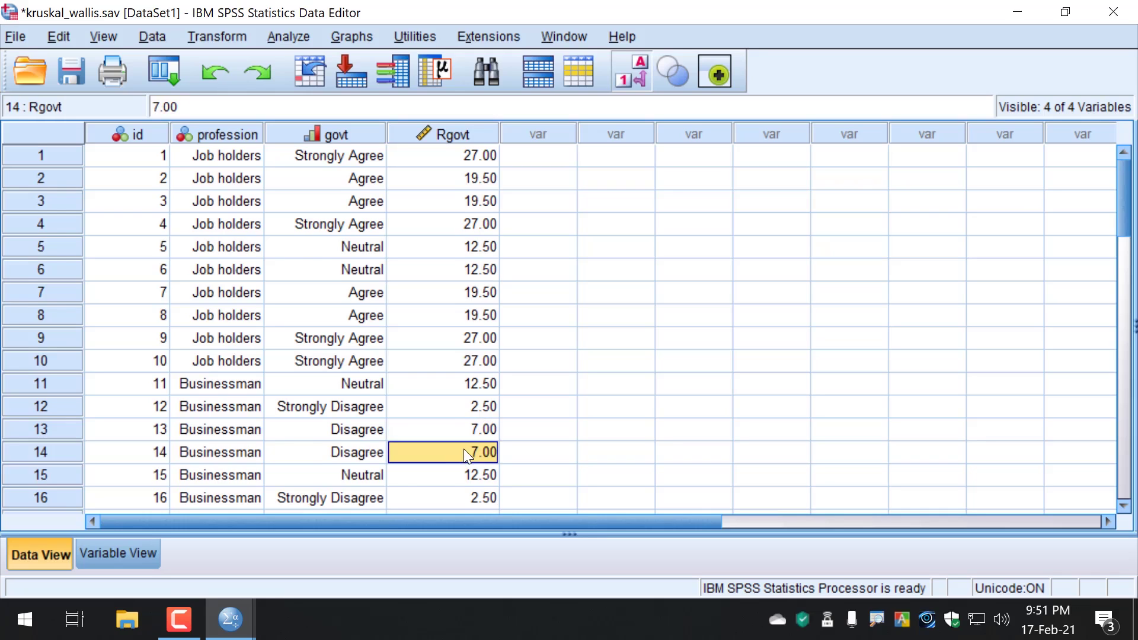
pyautogui.scroll(-1, 464, 452)
pyautogui.click(460, 482)
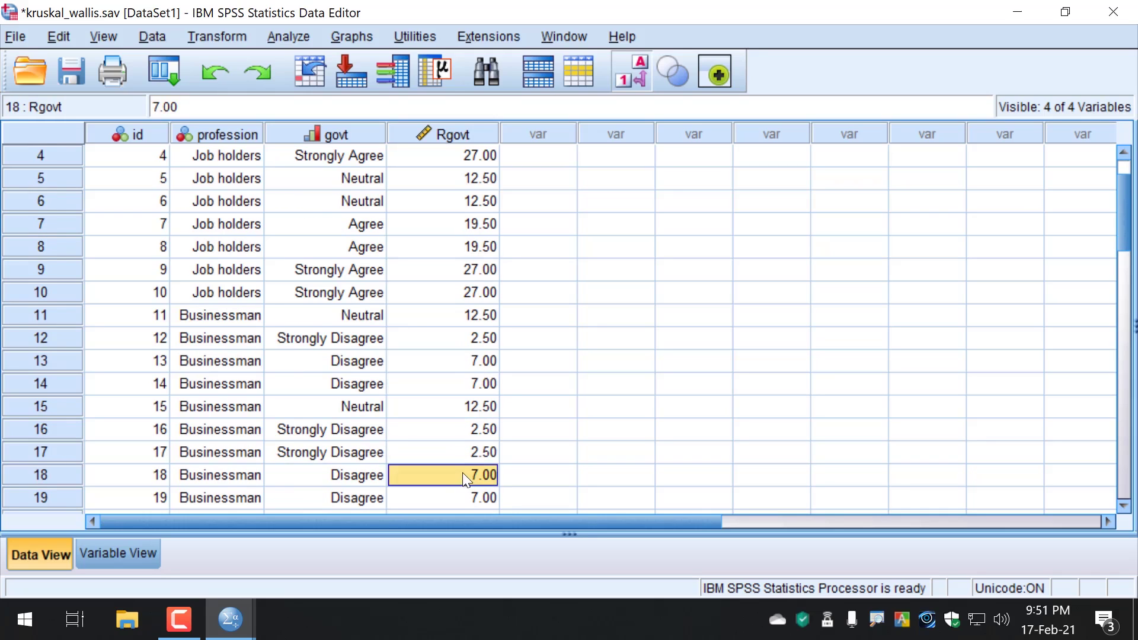
pyautogui.scroll(-2, 463, 469)
pyautogui.scroll(3, 465, 465)
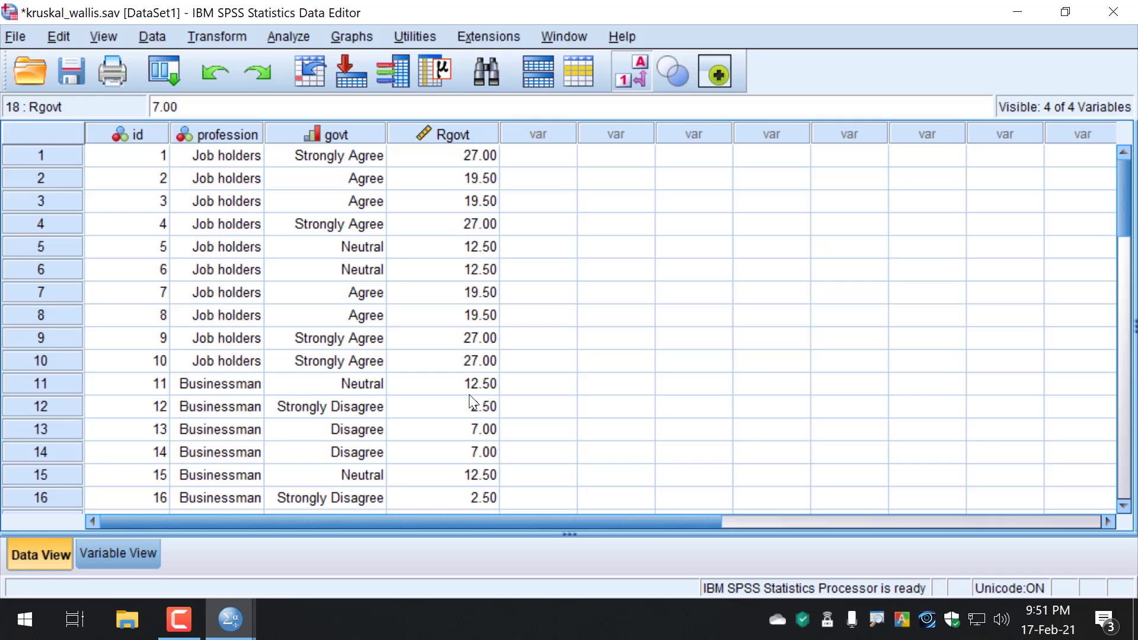
# Highlight the Rgovt ranks of the Job holders, cases 1 to 10
pyautogui.click(457, 136)
pyautogui.click(449, 156)
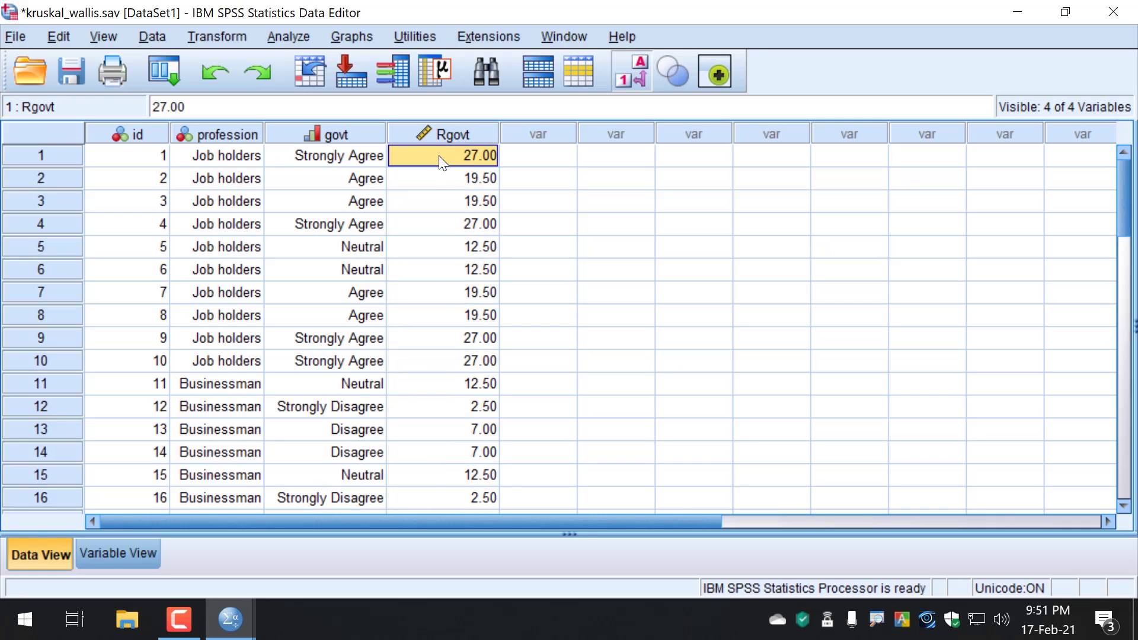
pyautogui.moveTo(440, 161); pyautogui.dragTo(442, 370)
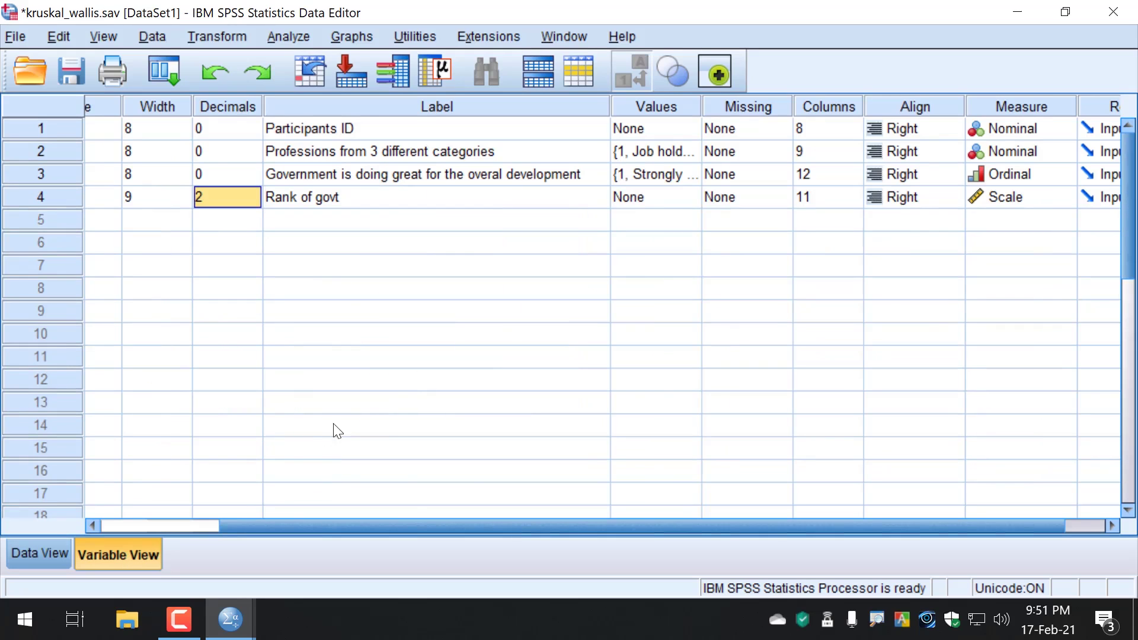
# Review the mean ranks of the three professions in the Kruskal-Wallis output and return to the case data
pyautogui.moveTo(226, 607)
pyautogui.click(148, 522)
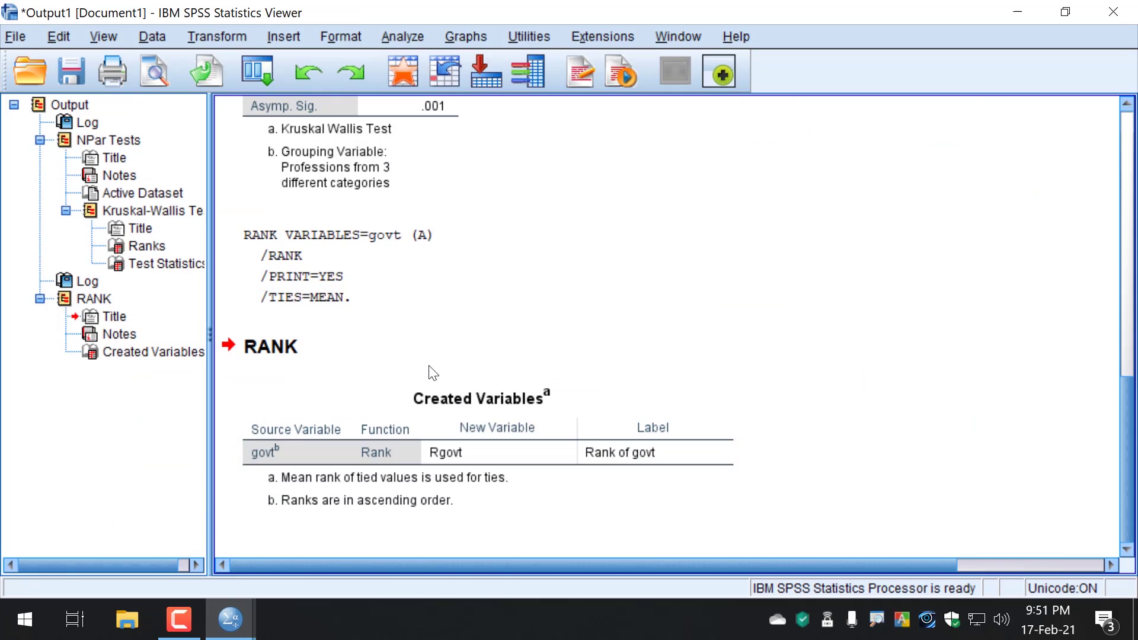
pyautogui.scroll(5, 432, 368)
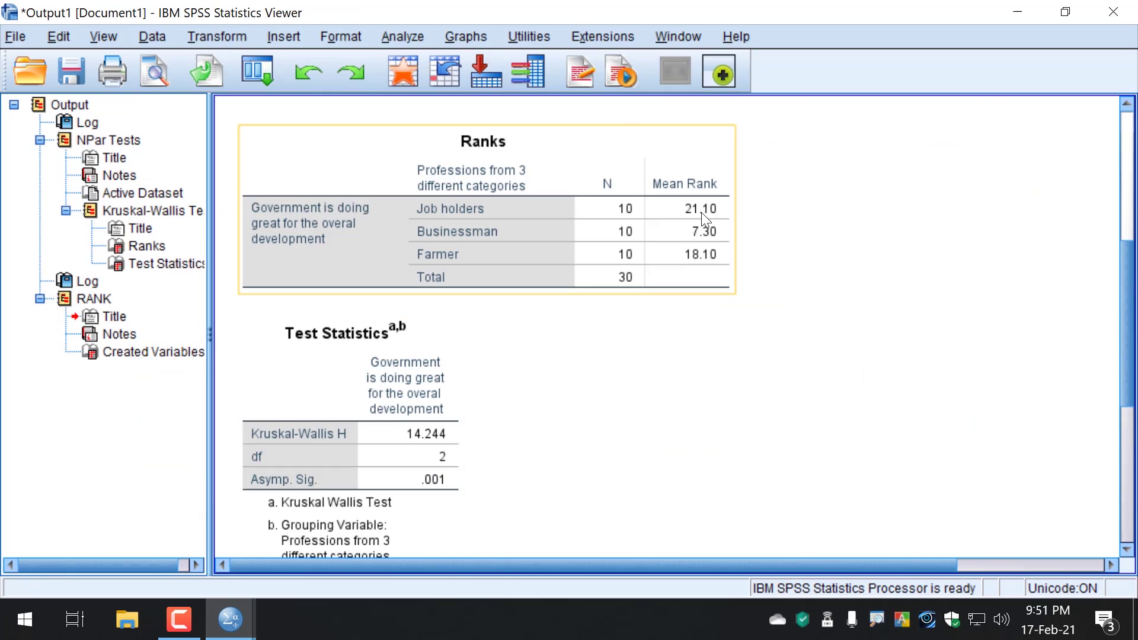
pyautogui.hotkey('alt', 'Tab')
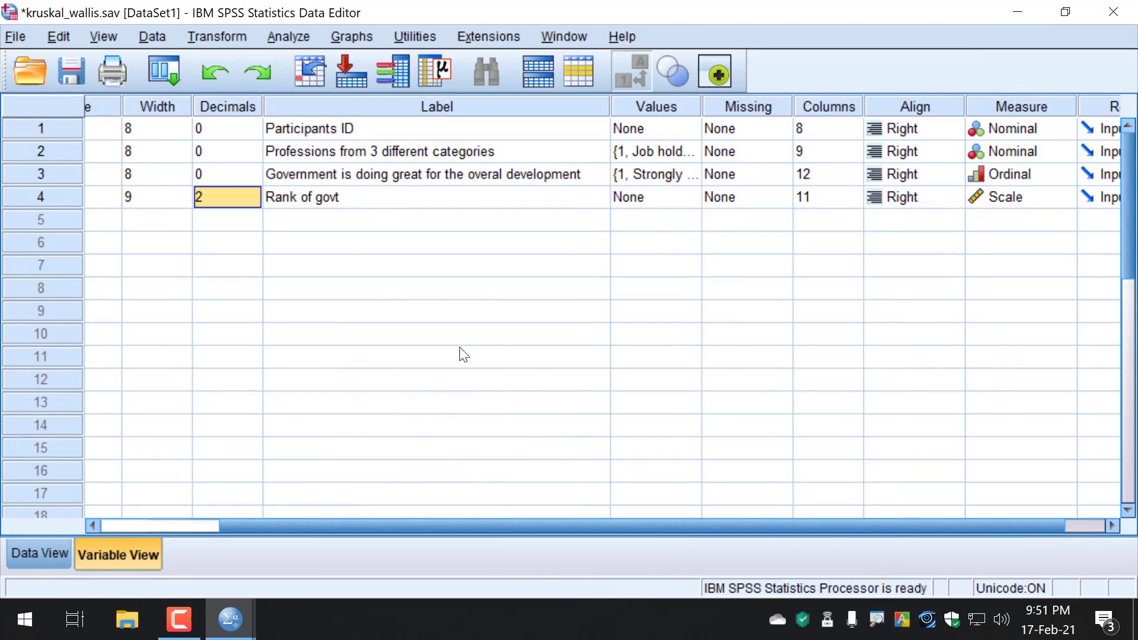
pyautogui.click(39, 555)
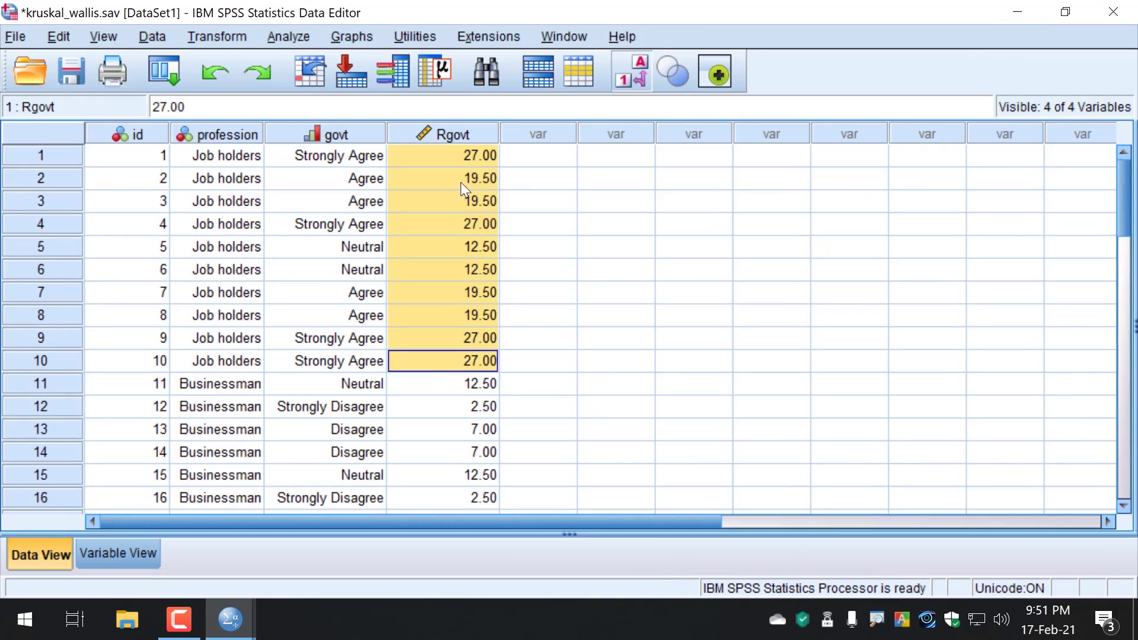
# Highlight the Rgovt column and start a One-Way ANOVA with its variables listed by name instead of label
pyautogui.click(448, 134)
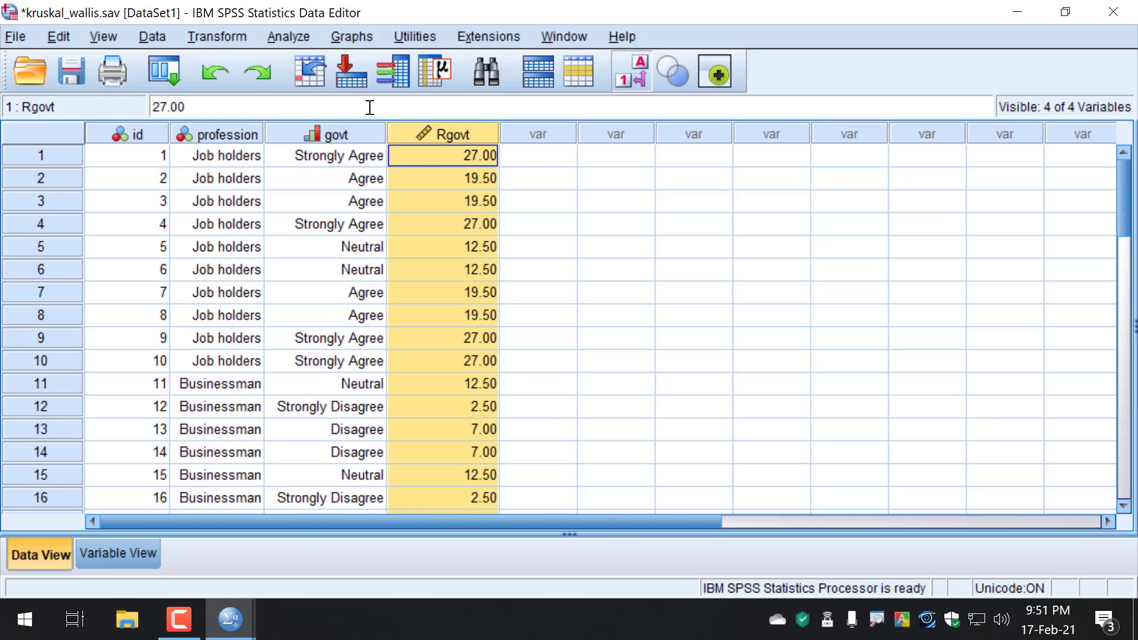
pyautogui.click(291, 37)
pyautogui.moveTo(358, 113)
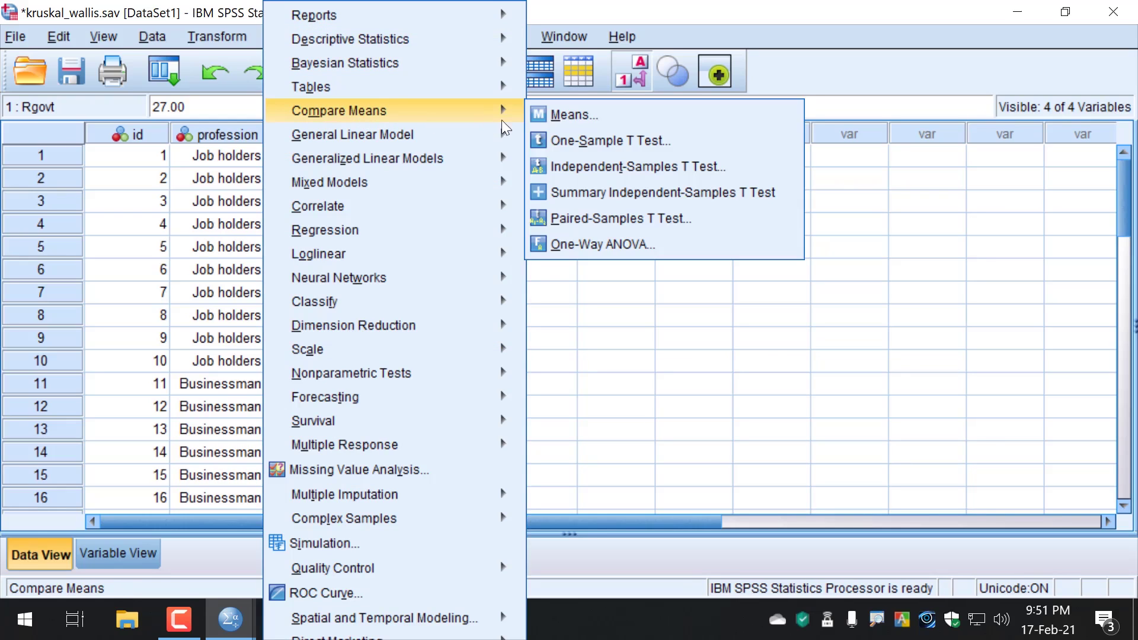
pyautogui.click(630, 243)
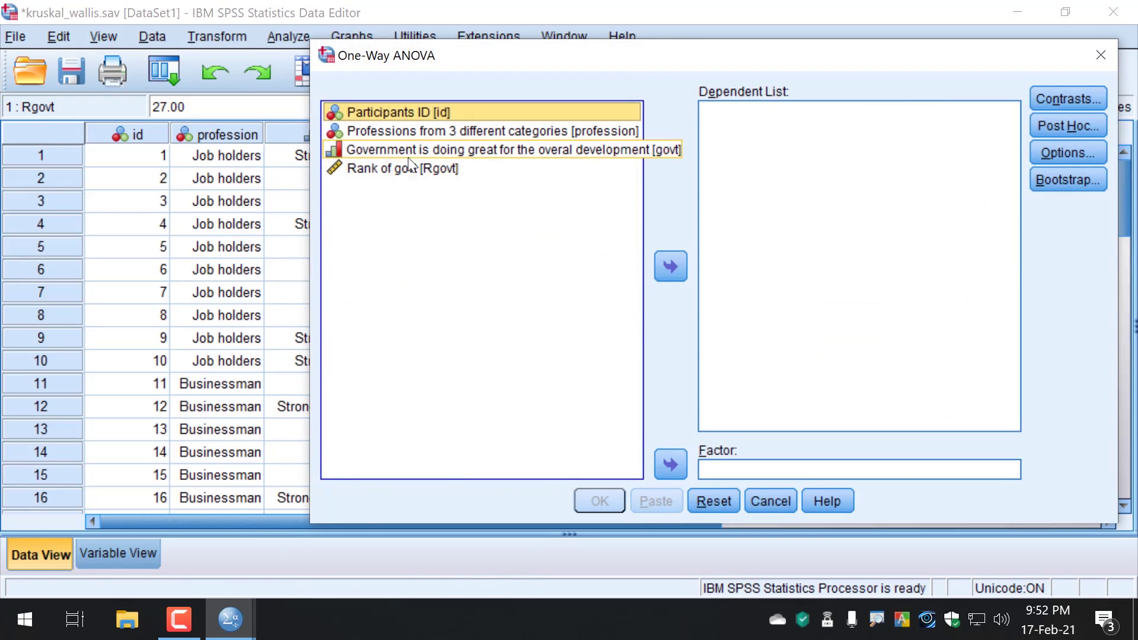
pyautogui.rightClick(409, 167)
pyautogui.click(423, 197)
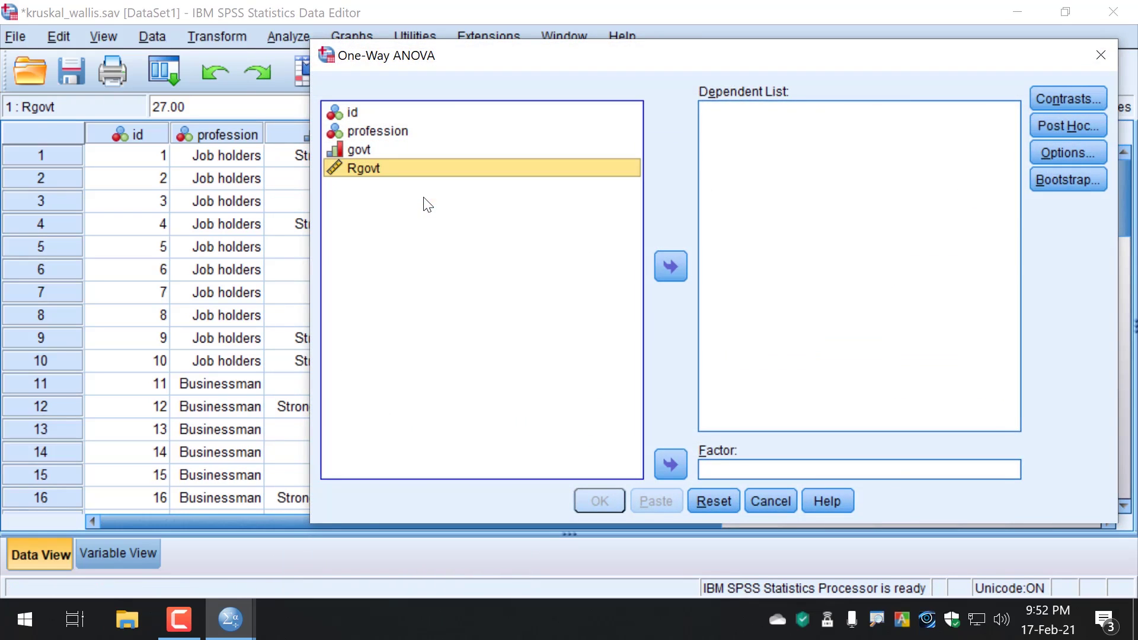
# Assign profession as the ANOVA factor and Rgovt as the dependent variable
pyautogui.click(392, 133)
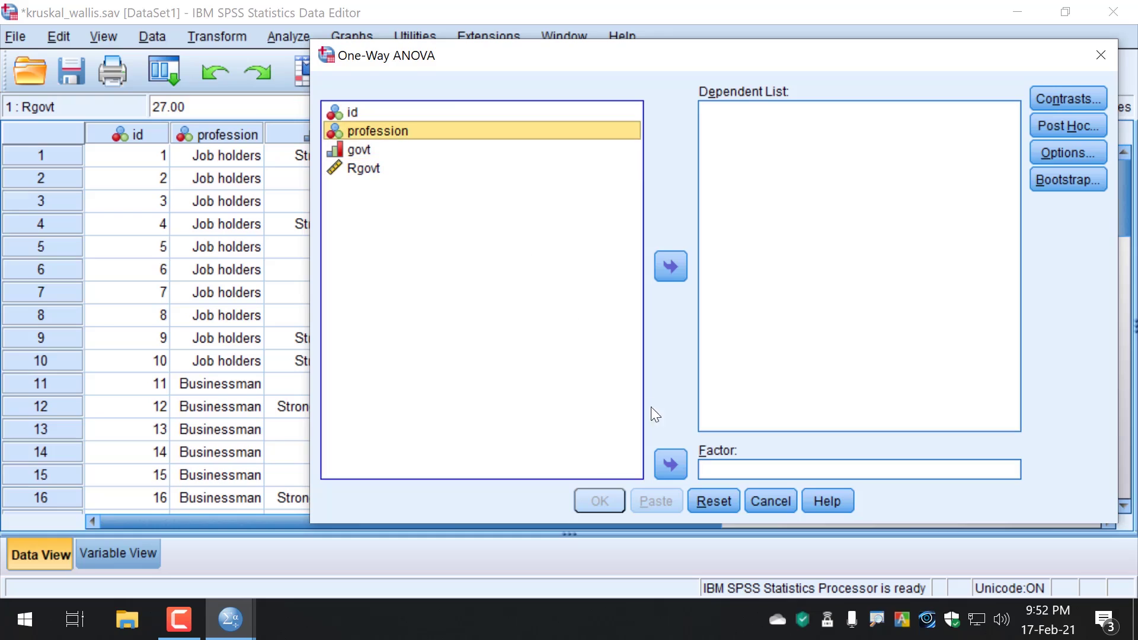
pyautogui.click(675, 464)
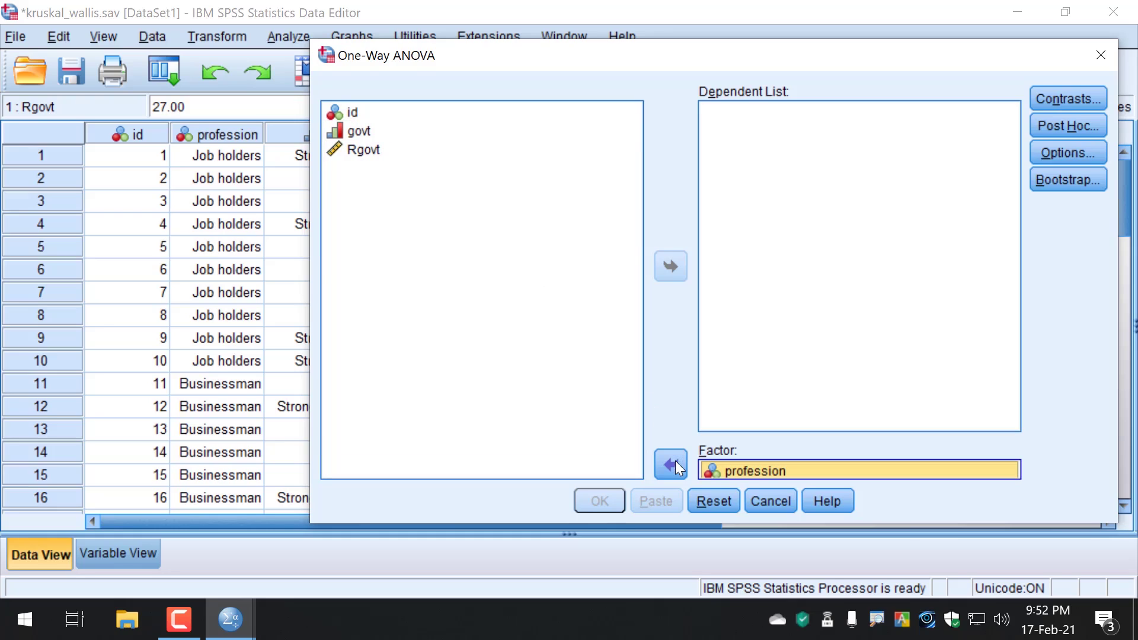
pyautogui.click(373, 153)
pyautogui.click(670, 268)
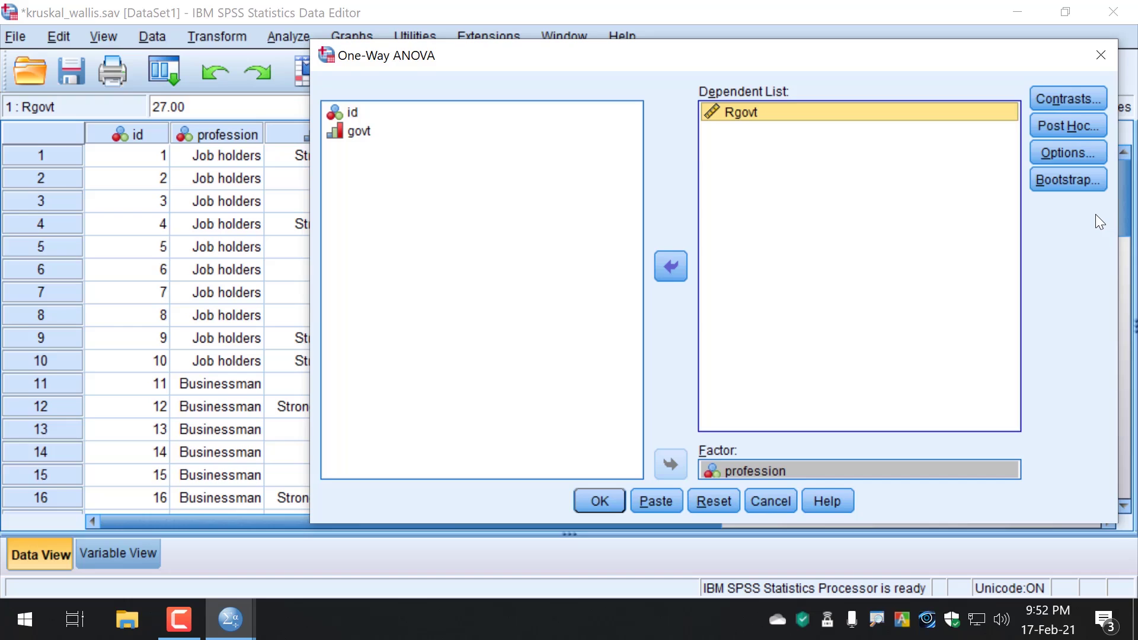
# Include Descriptive statistics in the One-Way ANOVA, run it, and maximize the output window
pyautogui.click(1076, 155)
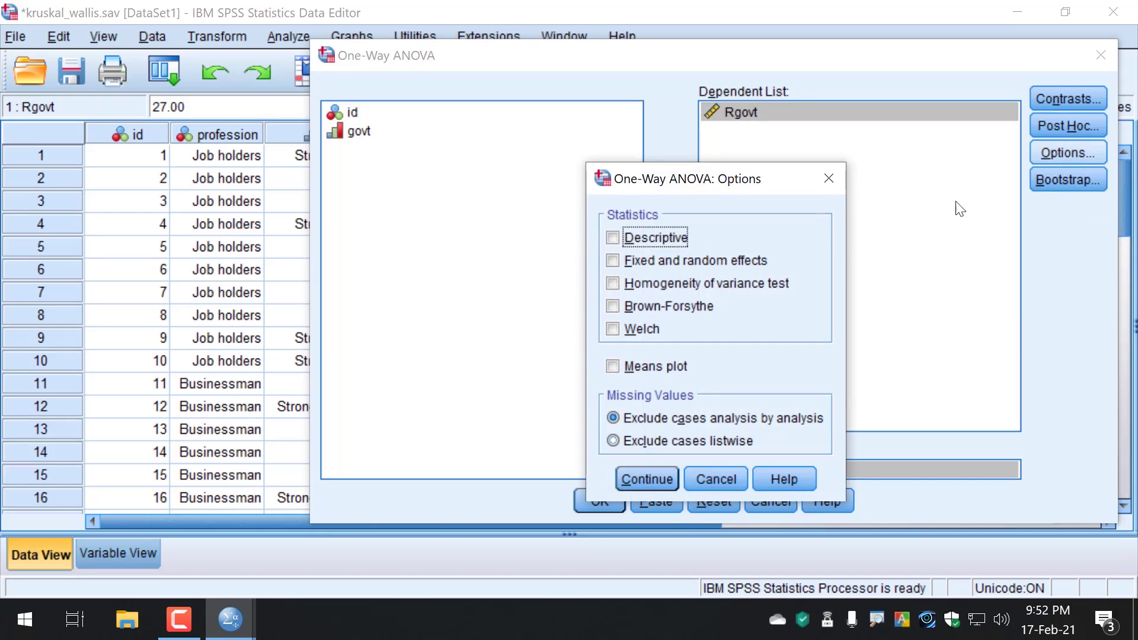
pyautogui.click(659, 237)
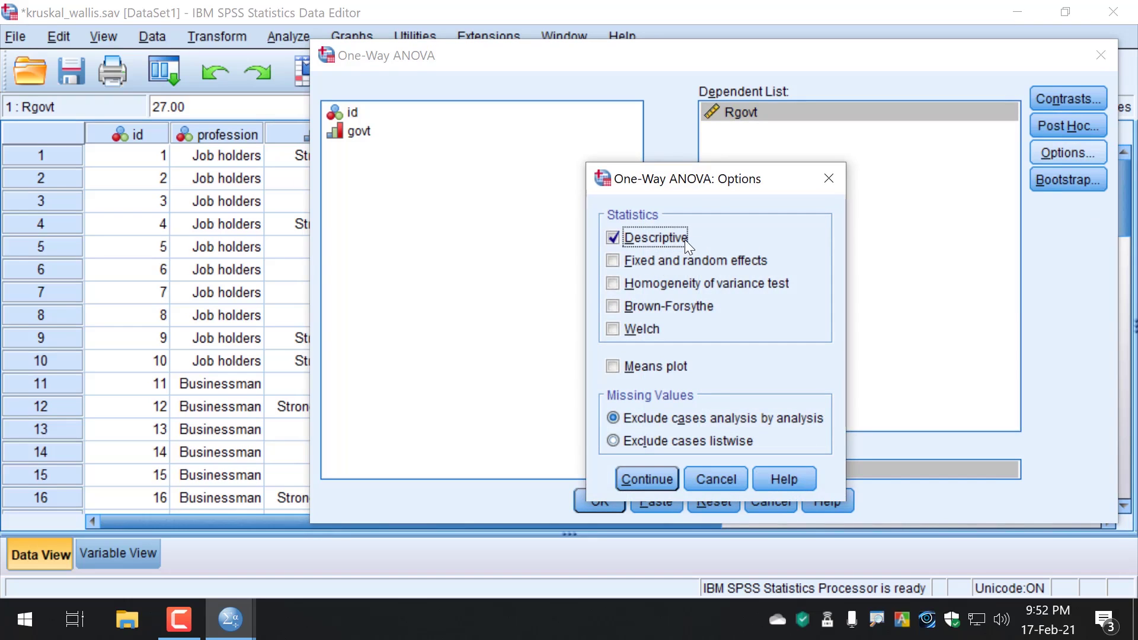
pyautogui.click(645, 478)
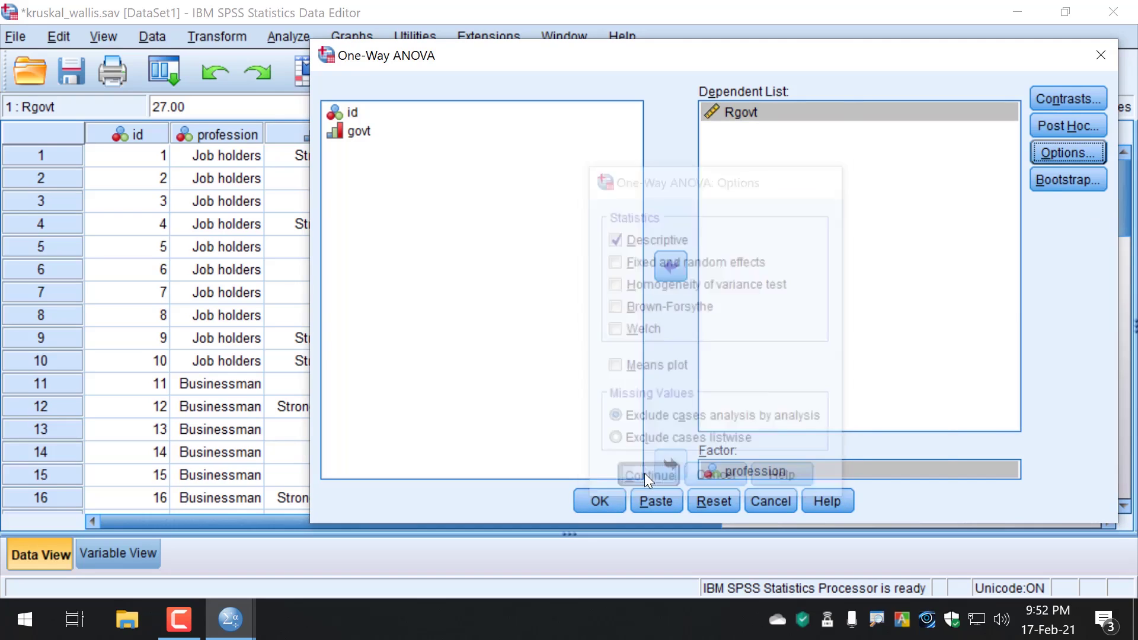
pyautogui.click(613, 497)
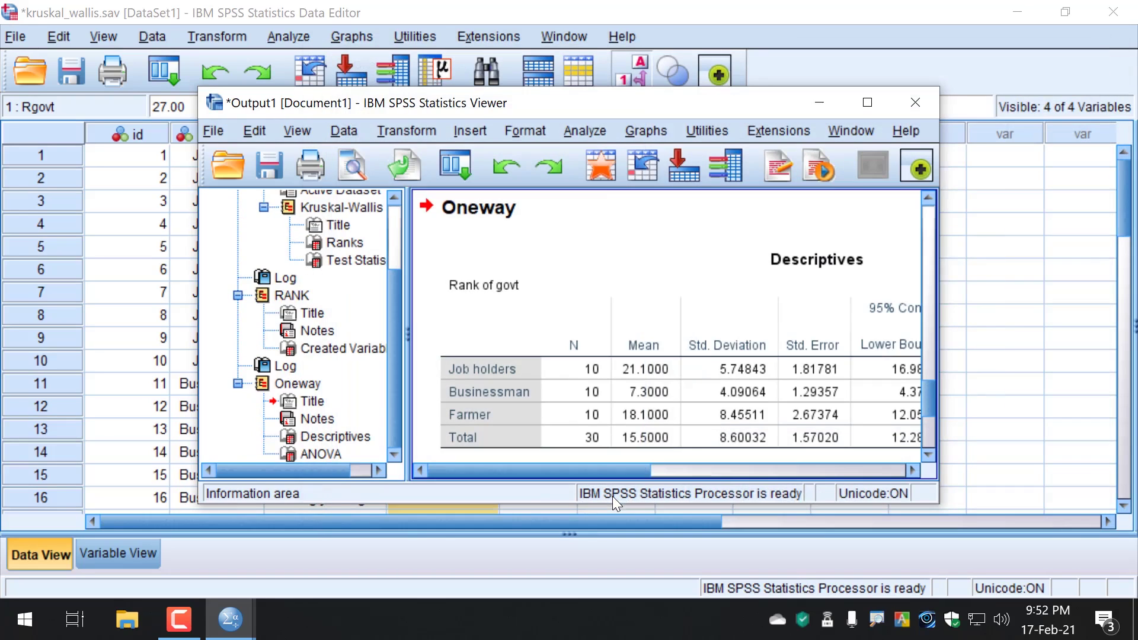
pyautogui.click(889, 104)
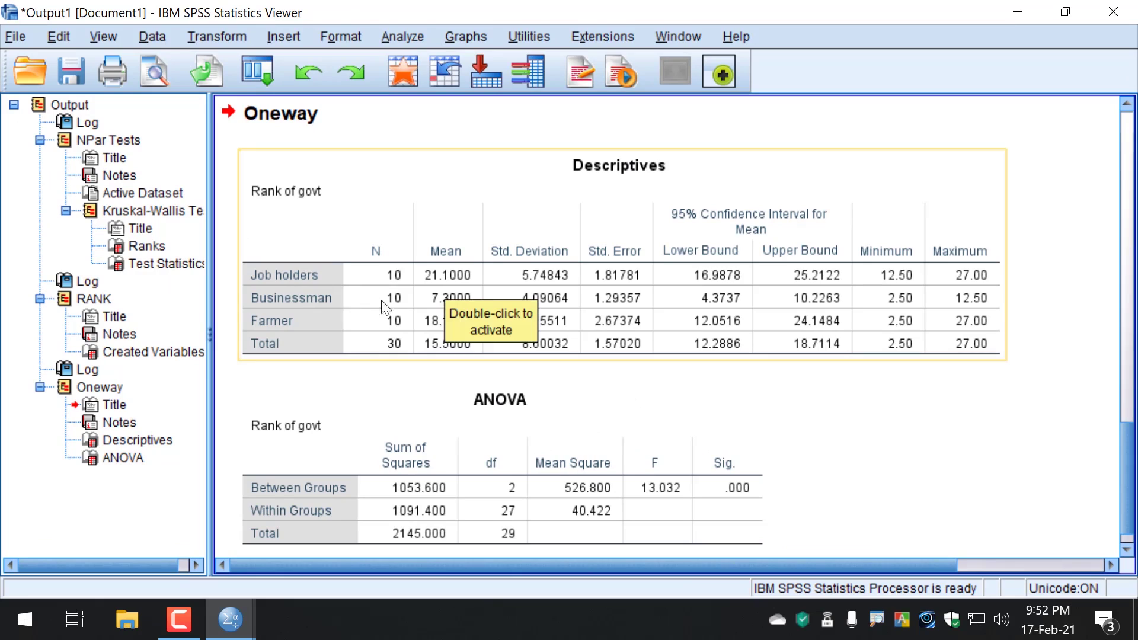
# Compare the group means in the ANOVA Descriptives table with the Kruskal-Wallis mean ranks and return to the data
pyautogui.click(437, 305)
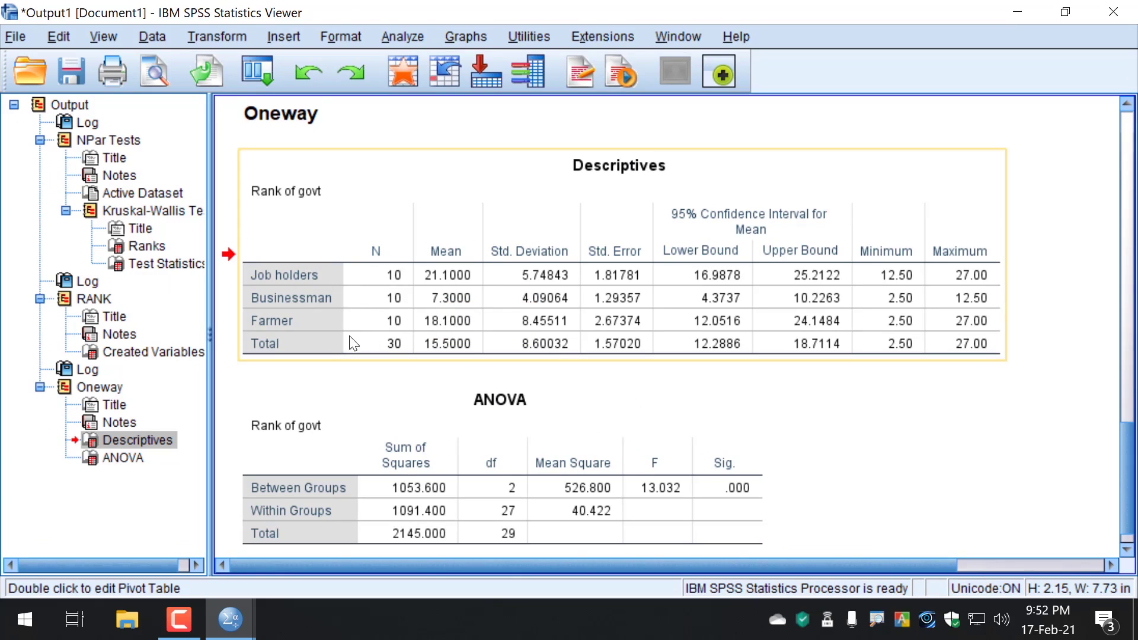
pyautogui.scroll(5, 478, 318)
pyautogui.scroll(10, 483, 327)
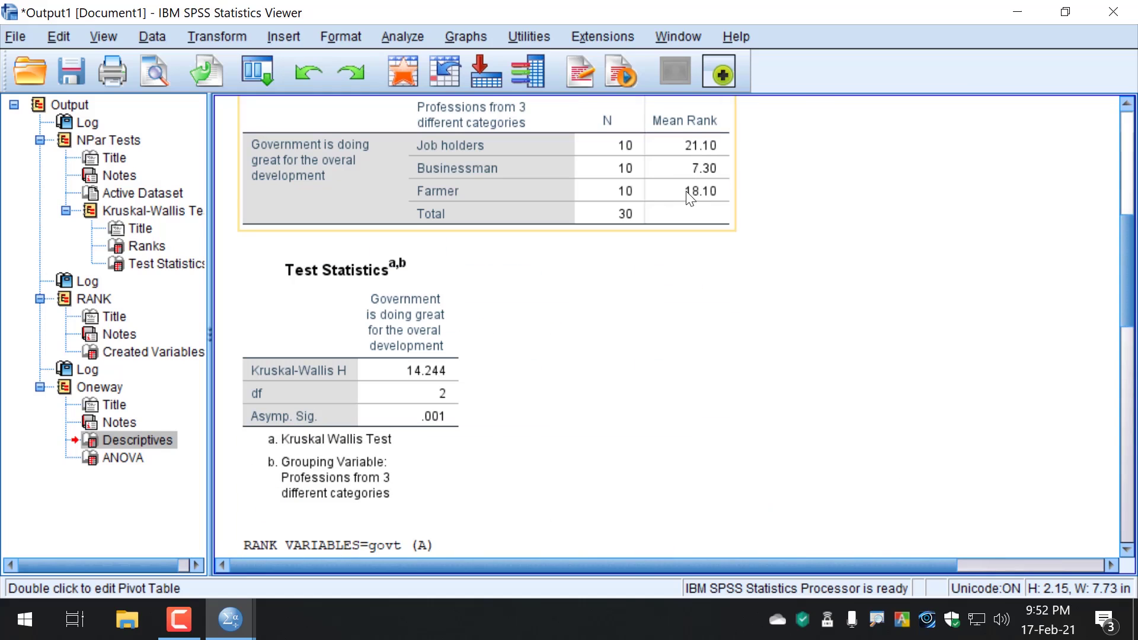
pyautogui.scroll(-15, 681, 296)
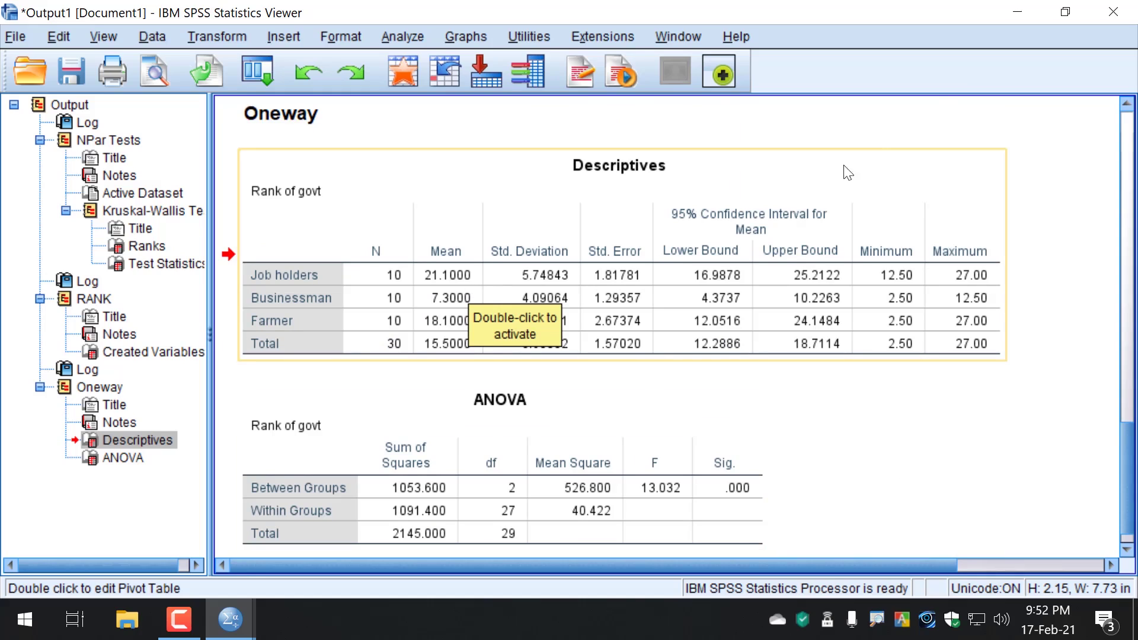
pyautogui.click(1017, 12)
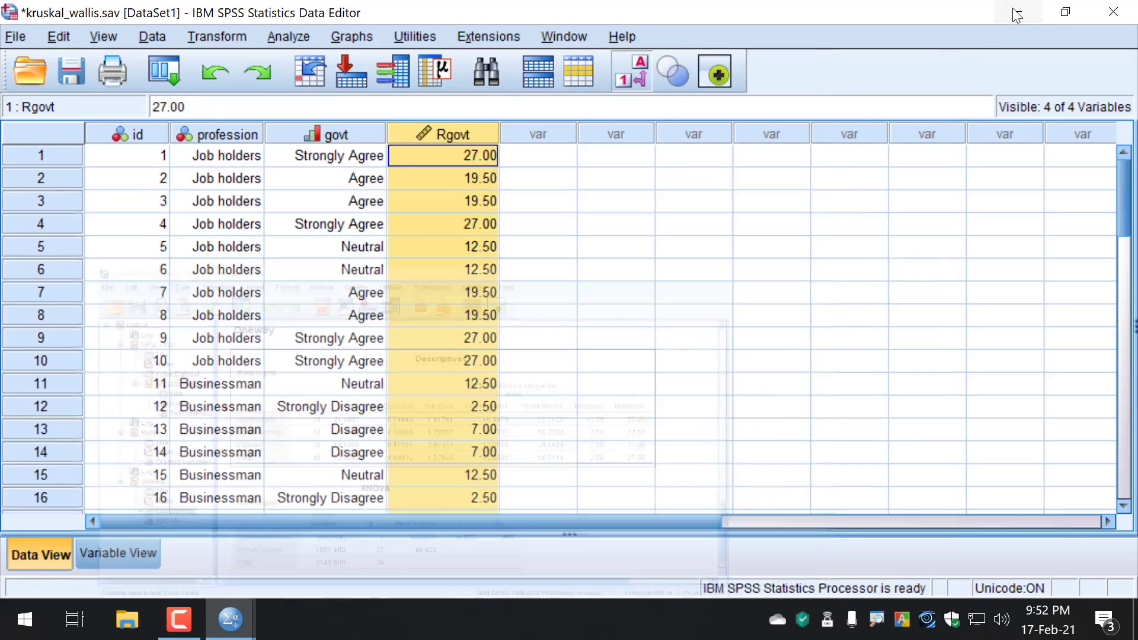
pyautogui.click(611, 230)
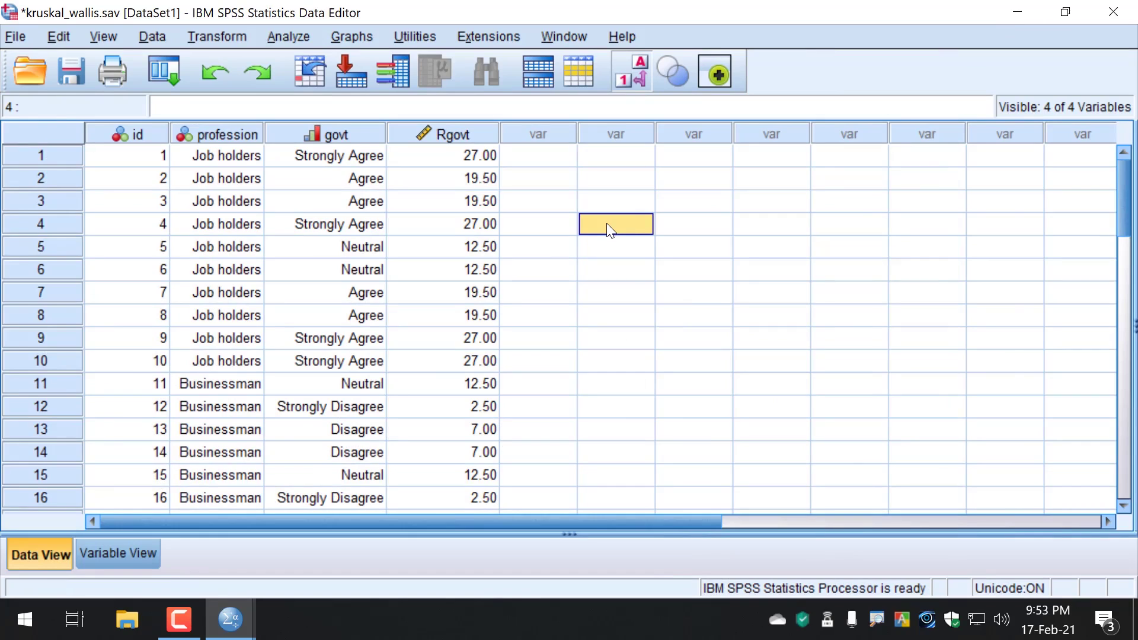
# Open Excel with a blank workbook and switch back to the SPSS data
pyautogui.press('super')
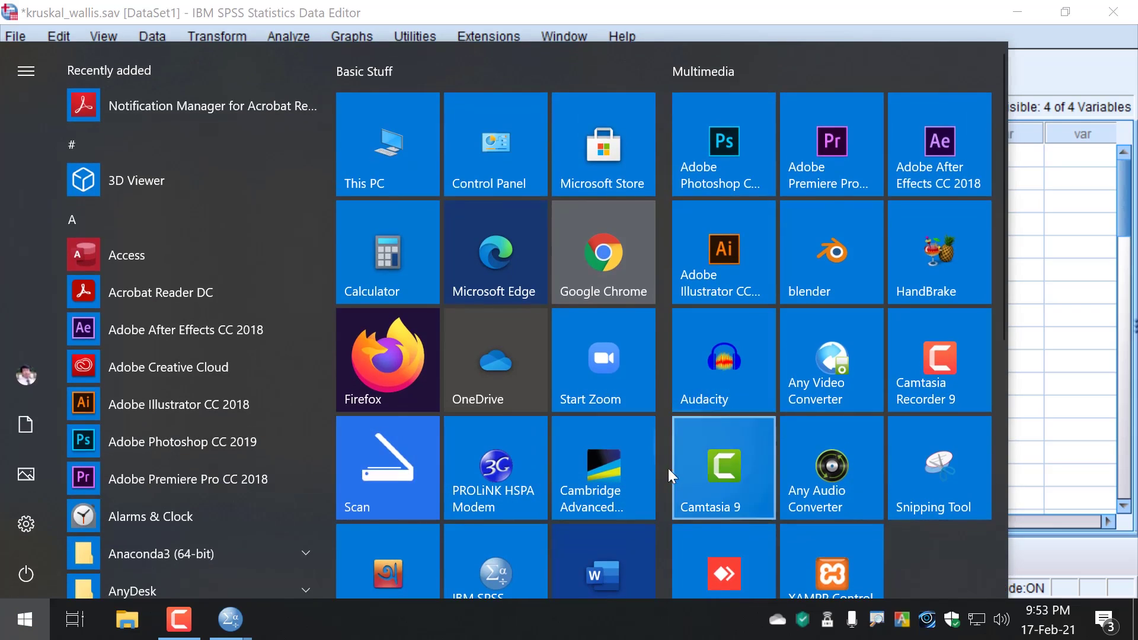
pyautogui.scroll(-5, 418, 453)
pyautogui.click(418, 460)
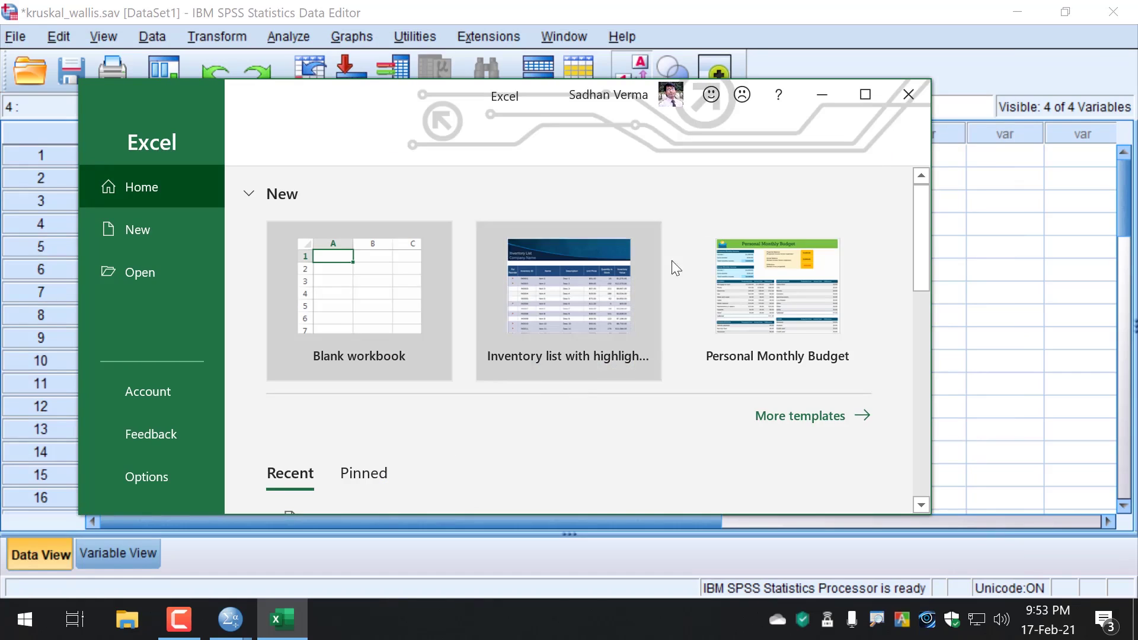
pyautogui.doubleClick(876, 108)
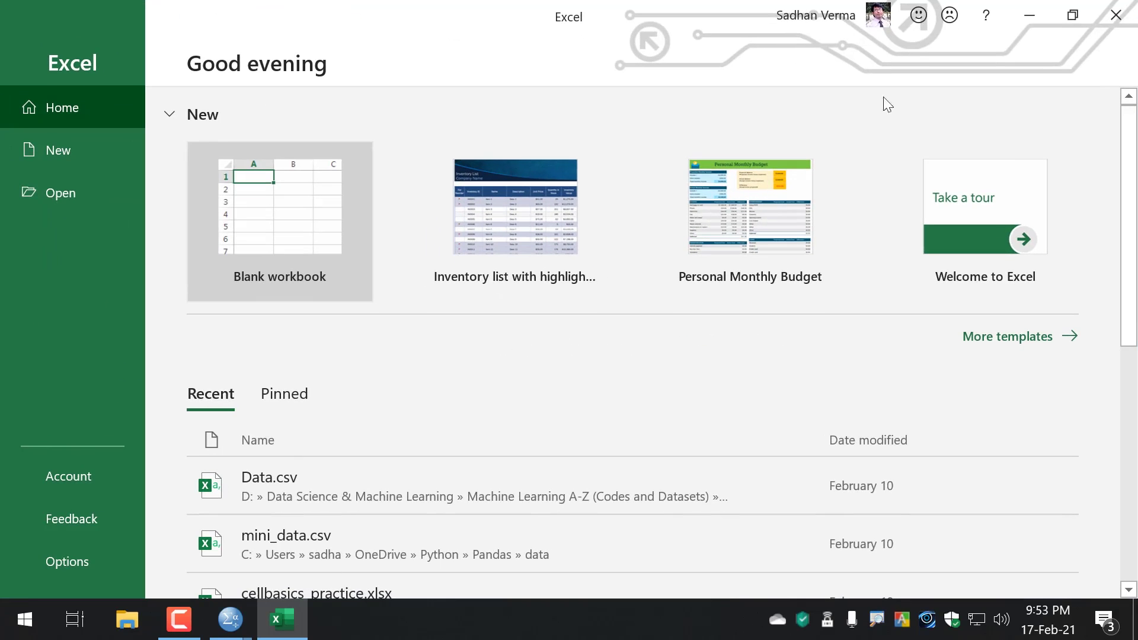
pyautogui.click(286, 228)
pyautogui.hotkey('alt', 'Tab')
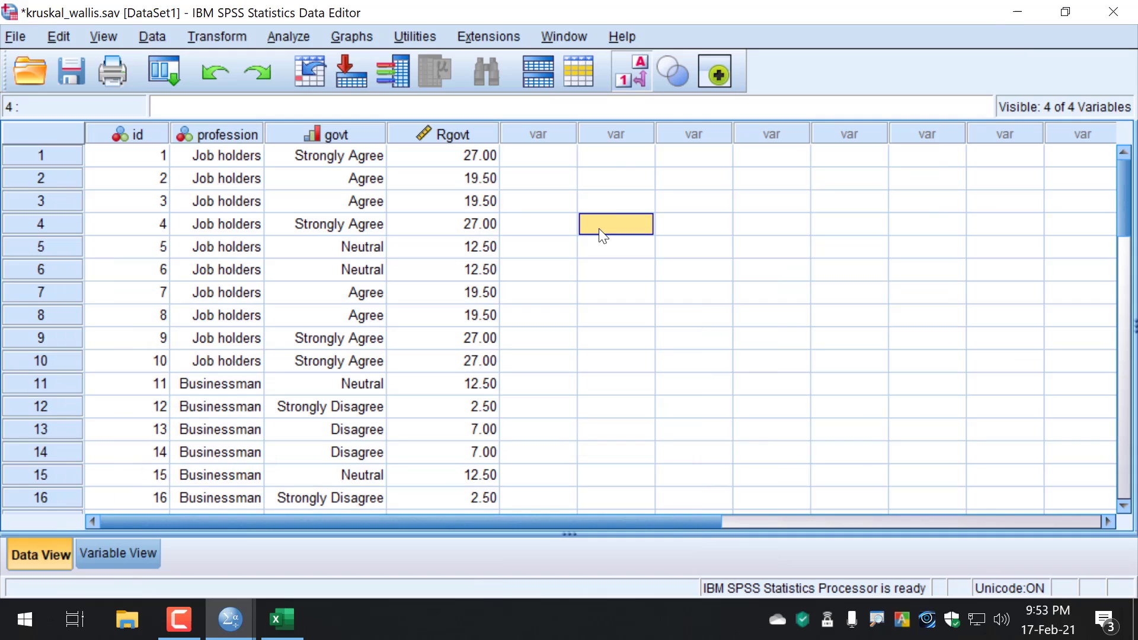
# Show the SPSS data as numeric codes and copy the whole govt column into the blank Excel sheet starting at A1
pyautogui.click(627, 69)
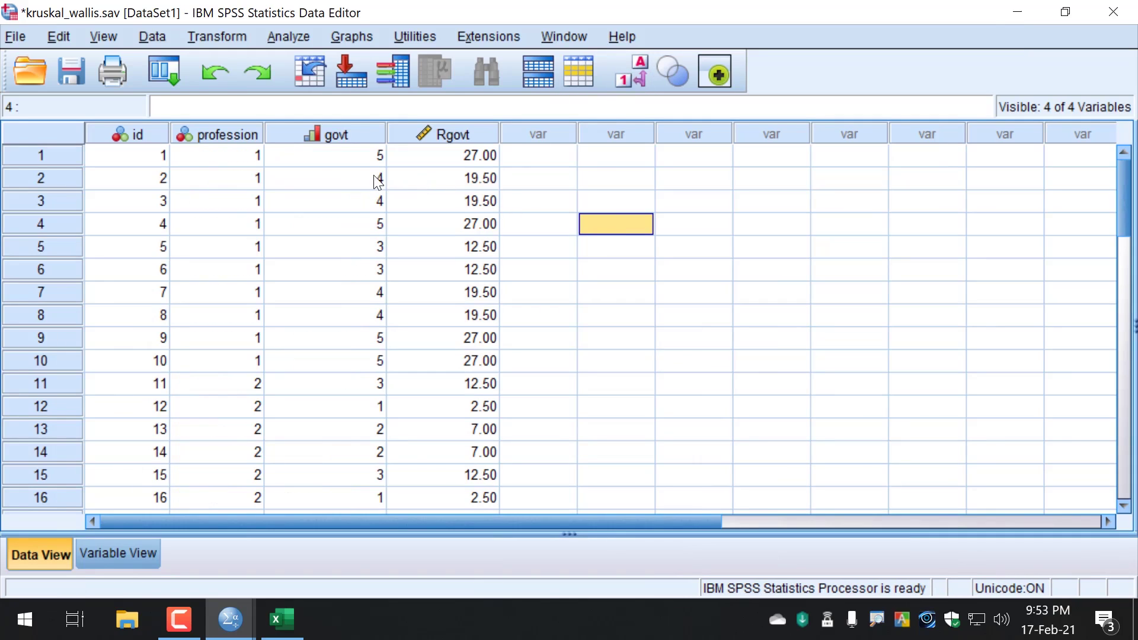
pyautogui.moveTo(348, 156); pyautogui.dragTo(350, 541)
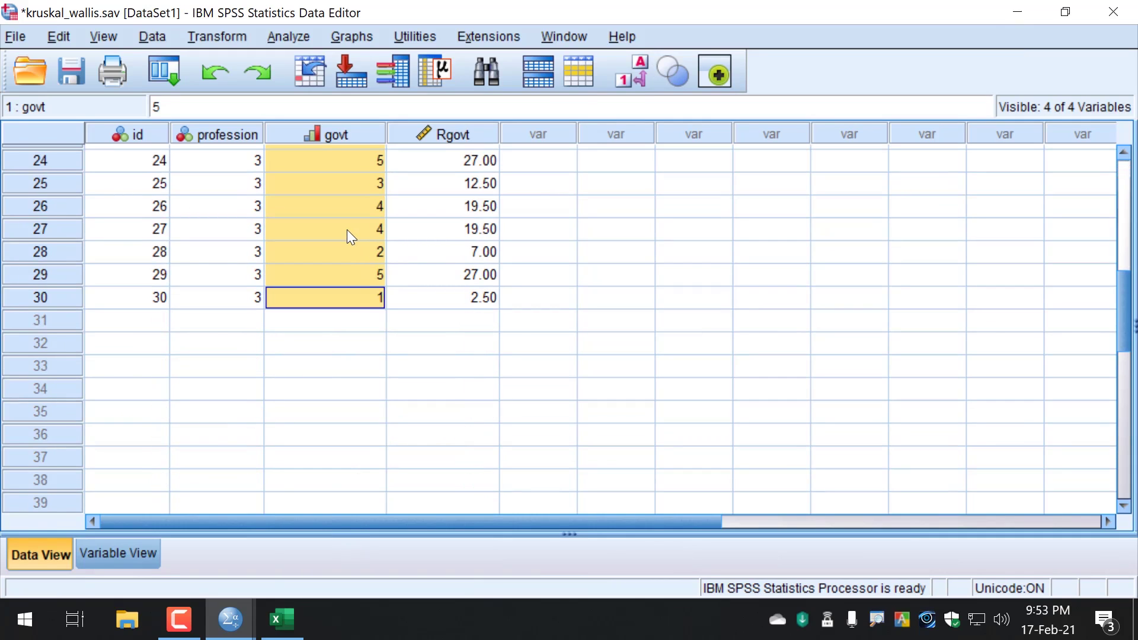
pyautogui.scroll(8, 356, 324)
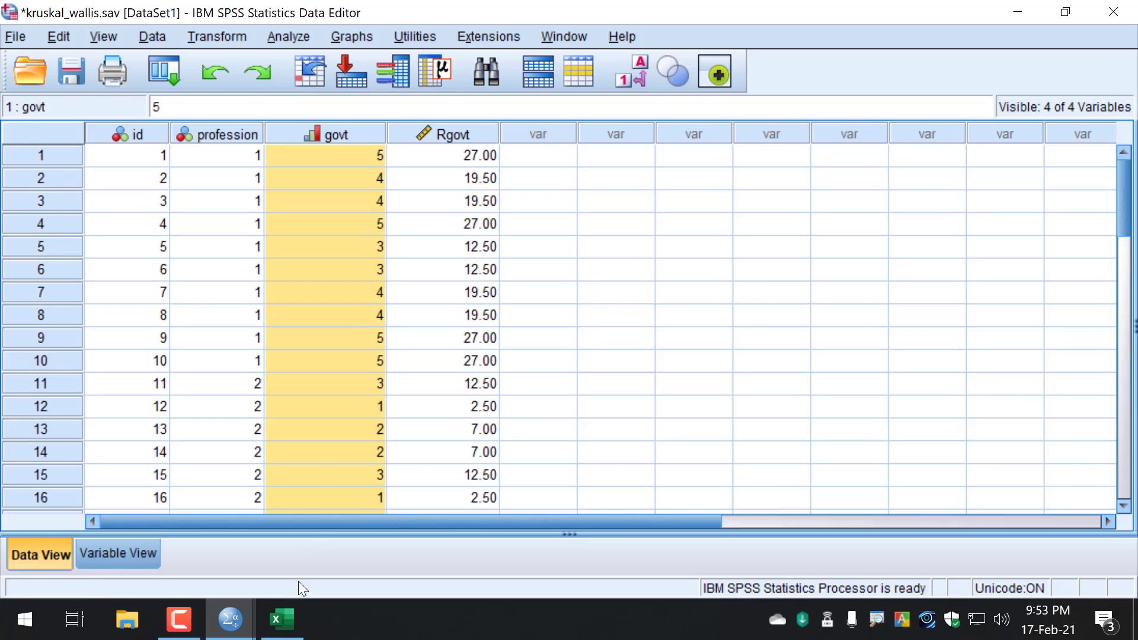
pyautogui.click(283, 618)
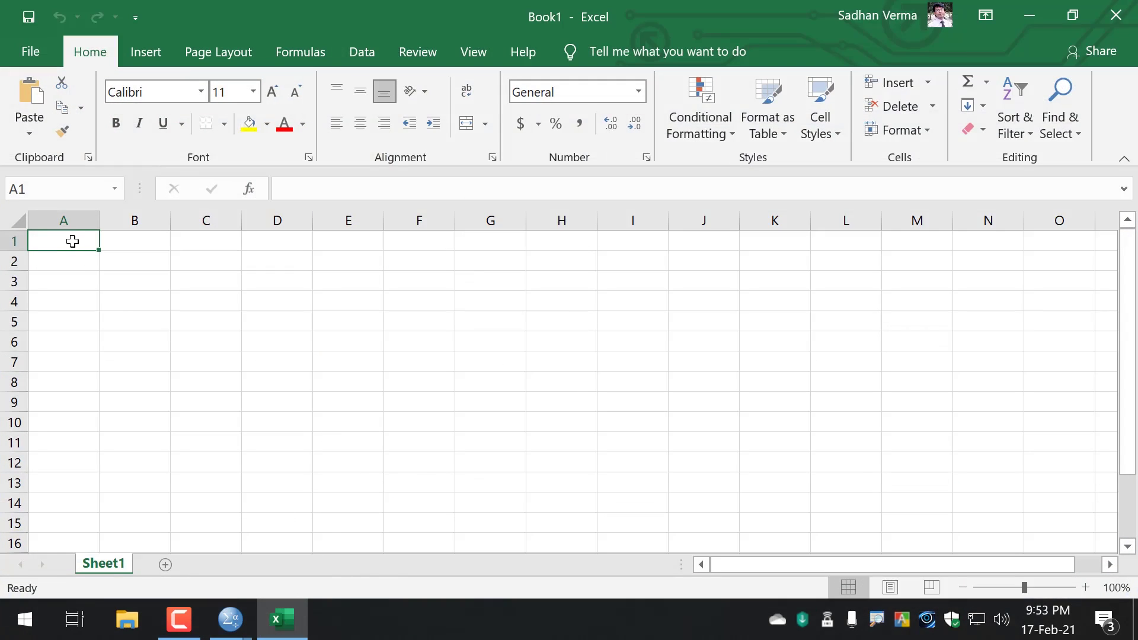
pyautogui.hotkey('ctrl', 'v')
# Arrange the Excel and SPSS windows side by side and check the pasted govt values in column A
pyautogui.moveTo(521, 13); pyautogui.dragTo(1137, 203)
pyautogui.click(261, 191)
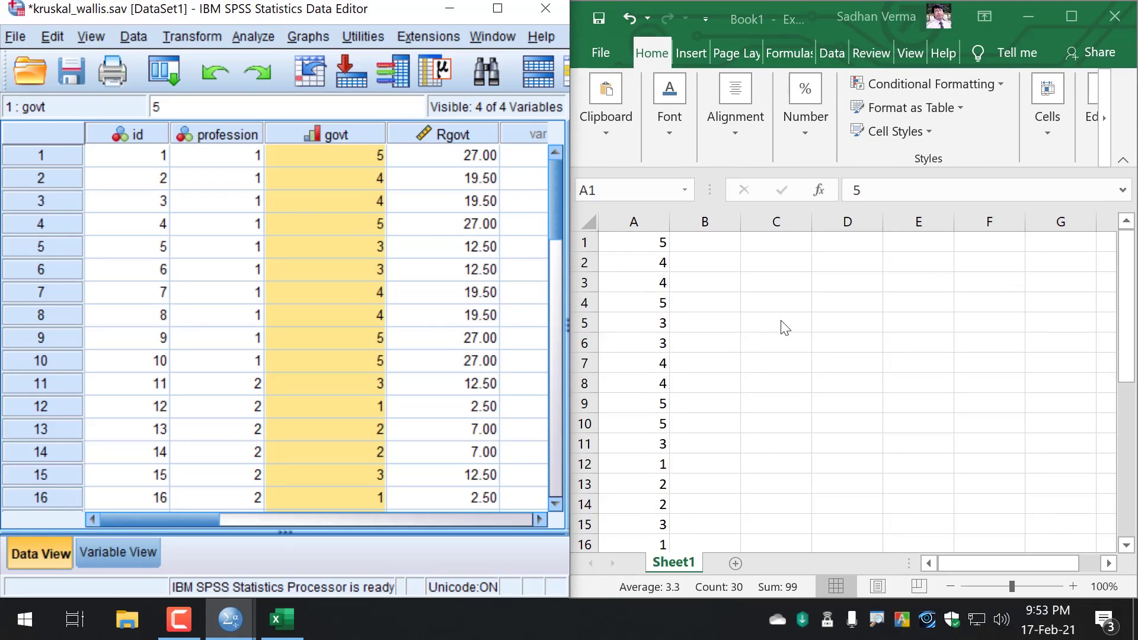
pyautogui.click(648, 277)
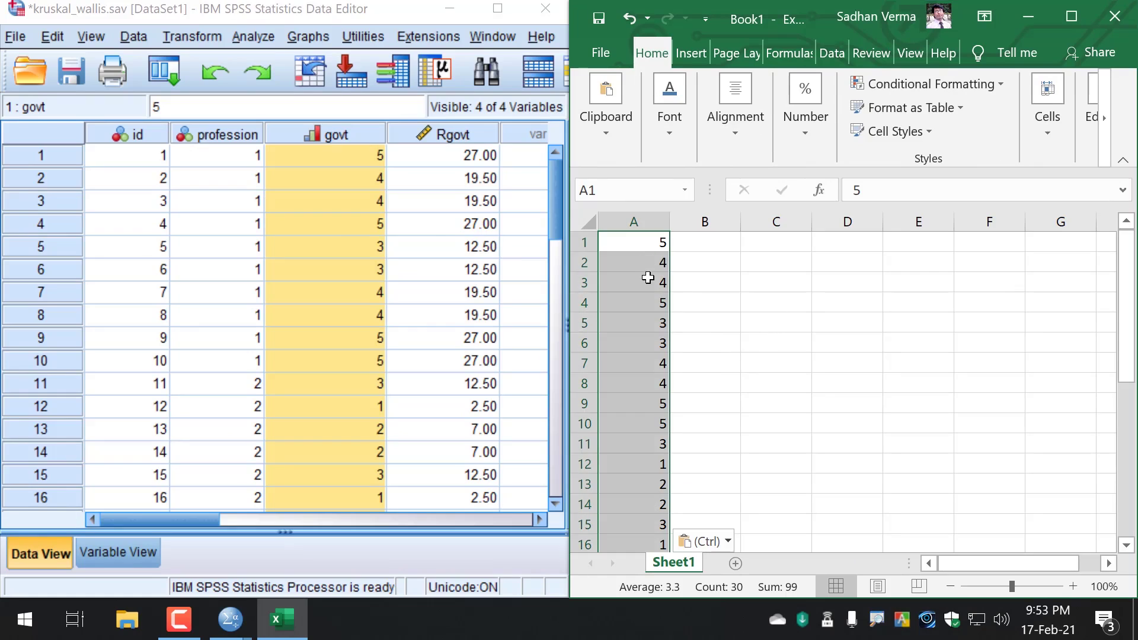
pyautogui.scroll(-8, 640, 454)
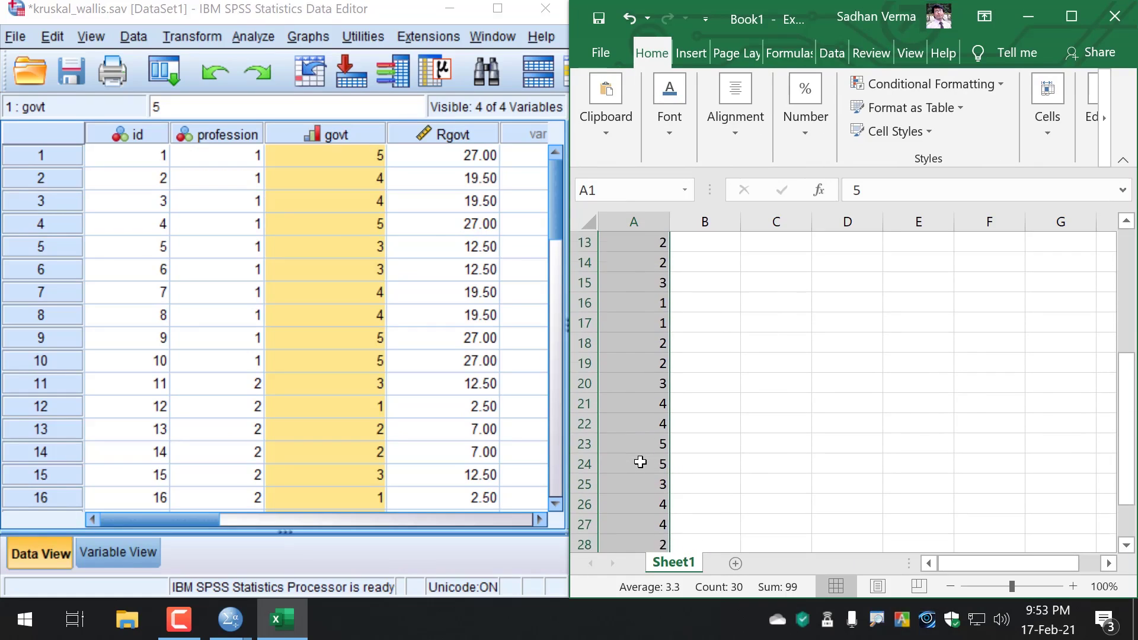
pyautogui.scroll(8, 640, 462)
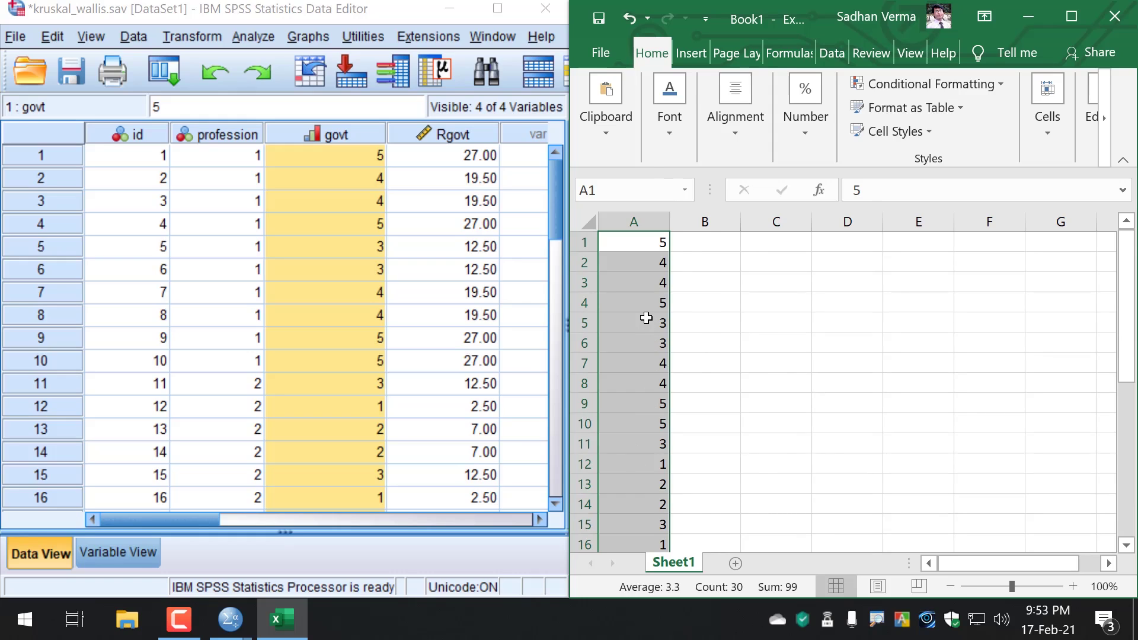
# Maximize the worksheet and sort the govt values in column A from smallest to largest
pyautogui.rightClick(646, 320)
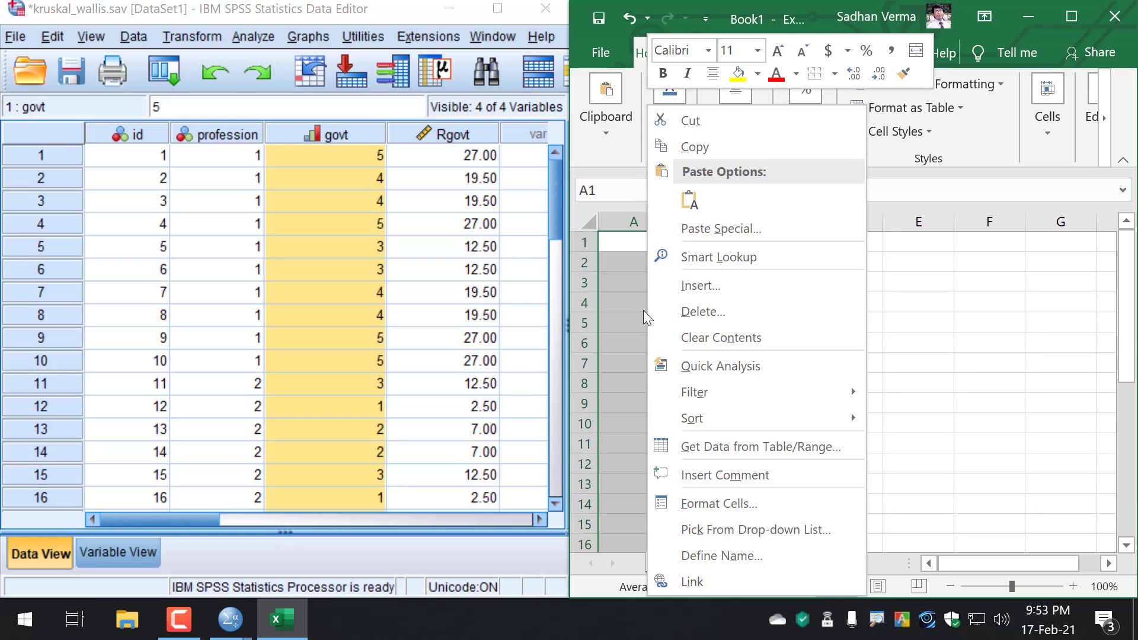
pyautogui.hotkey('ctrl', 'v')
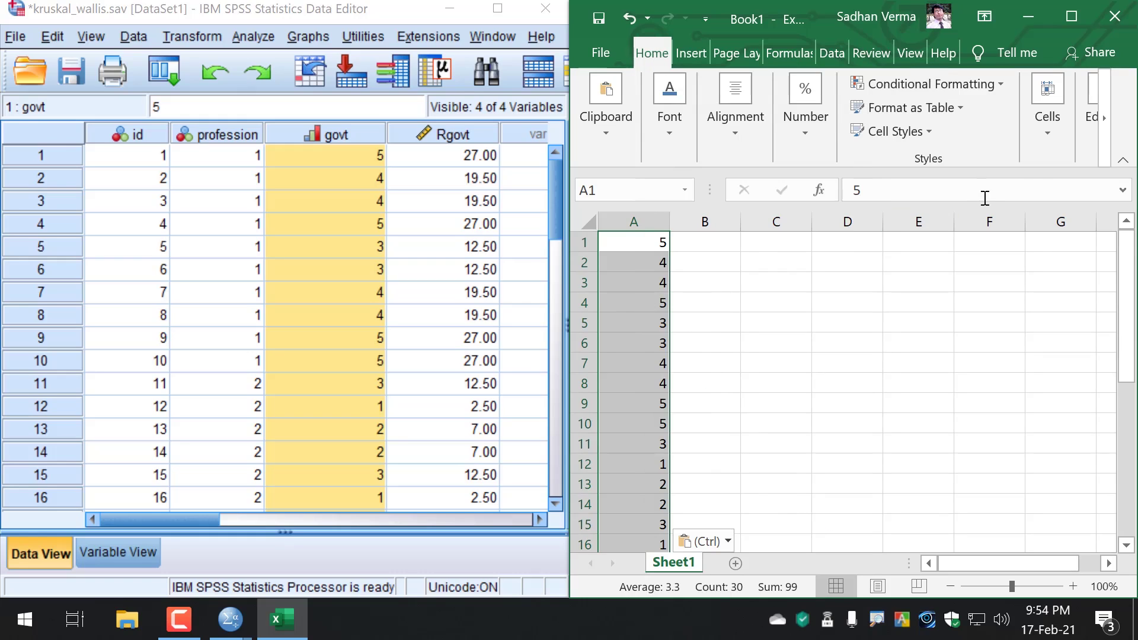
pyautogui.click(1080, 18)
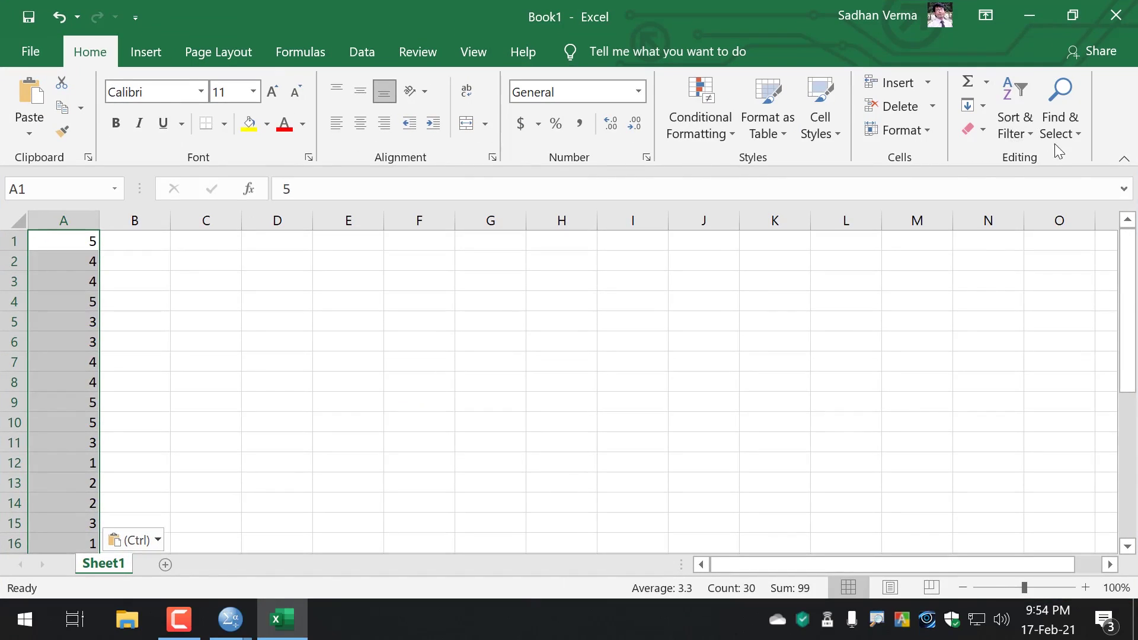
pyautogui.click(1018, 114)
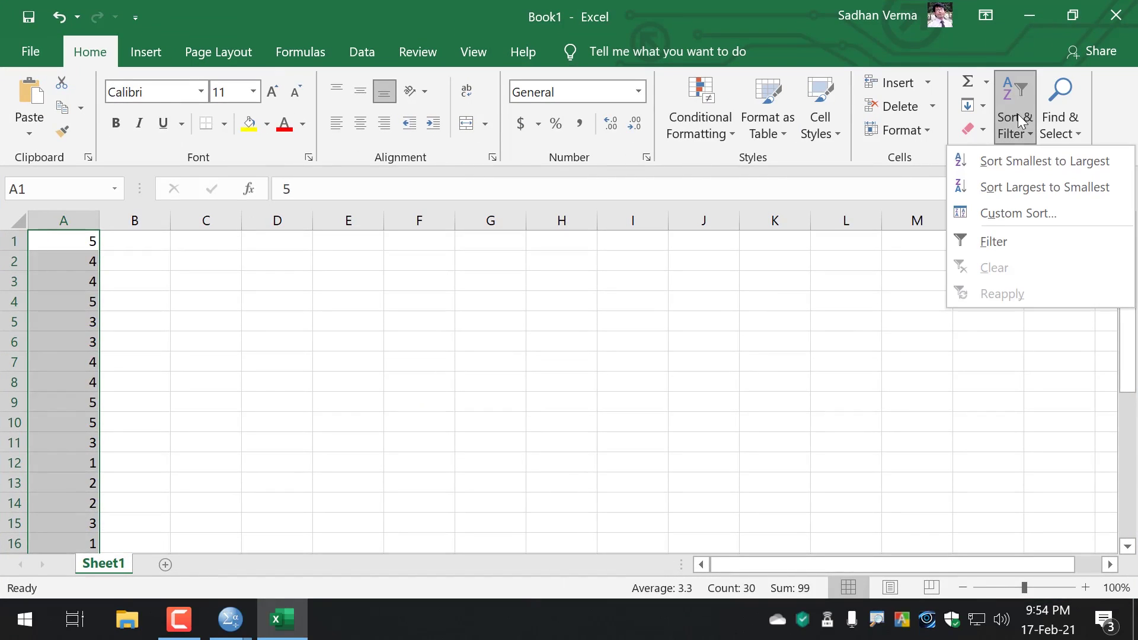
pyautogui.click(1029, 162)
# Place the worksheet beside the SPSS data again and look through the sorted values in column A
pyautogui.press('super+Right')
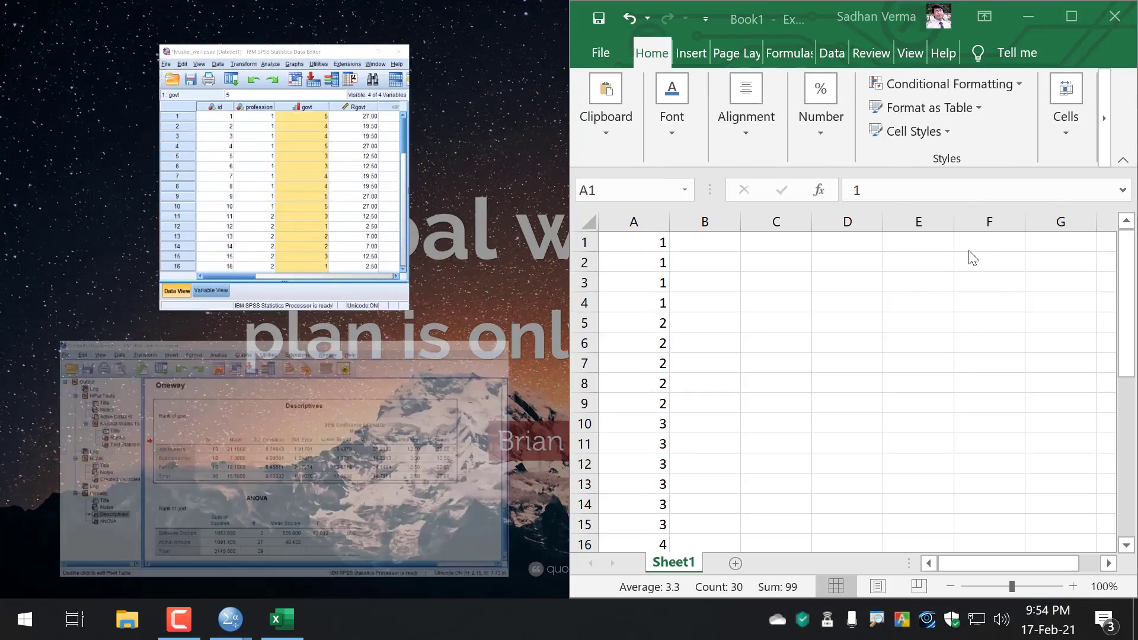
pyautogui.press('Return')
pyautogui.scroll(-6, 633, 373)
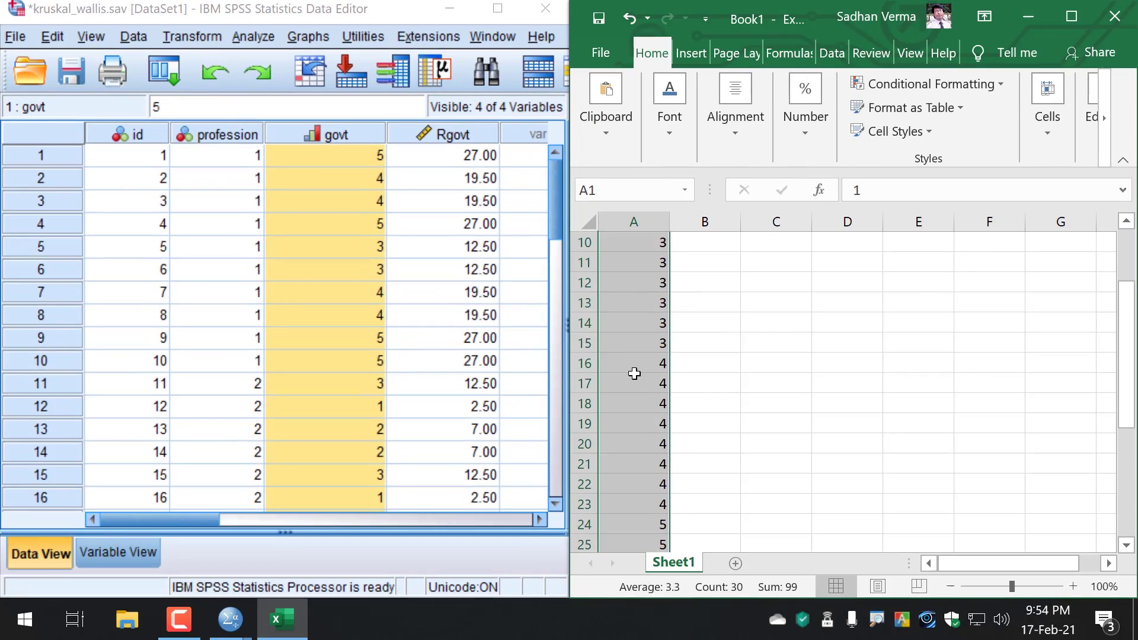
pyautogui.scroll(3, 643, 430)
pyautogui.scroll(3, 644, 428)
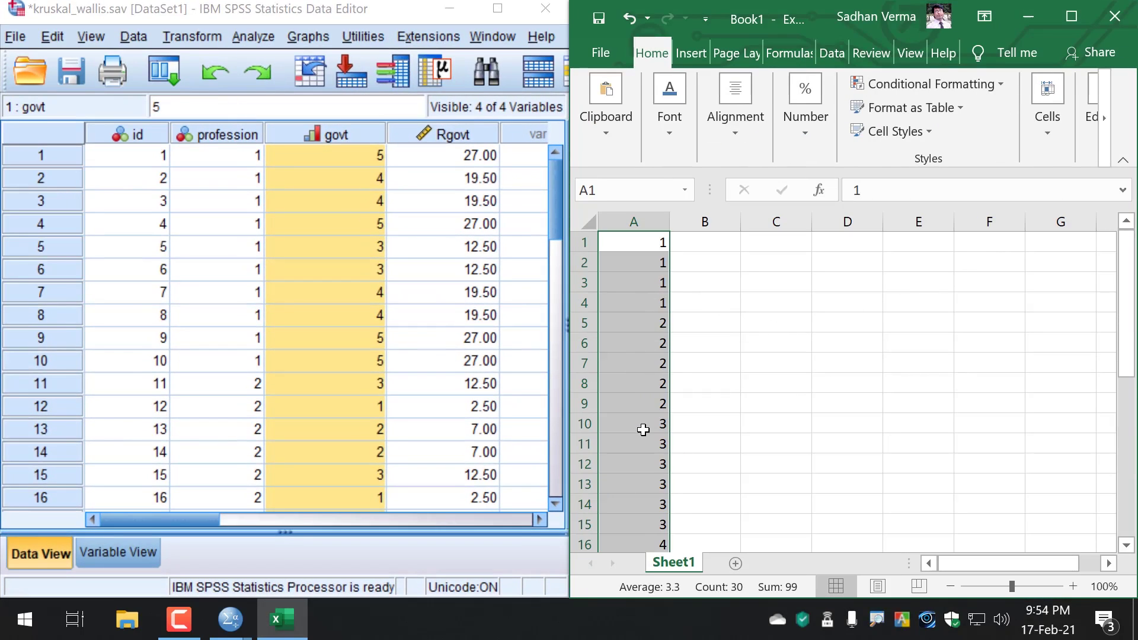
pyautogui.scroll(-3, 649, 492)
pyautogui.scroll(-3, 649, 492)
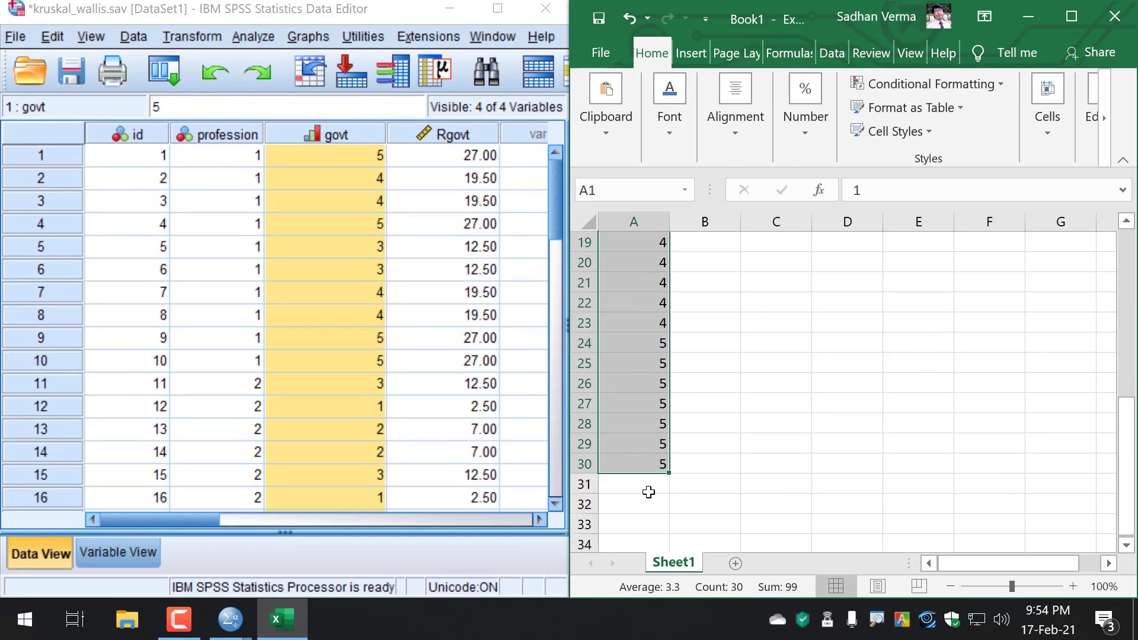
pyautogui.scroll(6, 648, 490)
# Number the sorted values consecutively in column B, entering 1, 2, 3 from B1 and filling the series down to the last data row
pyautogui.click(711, 247)
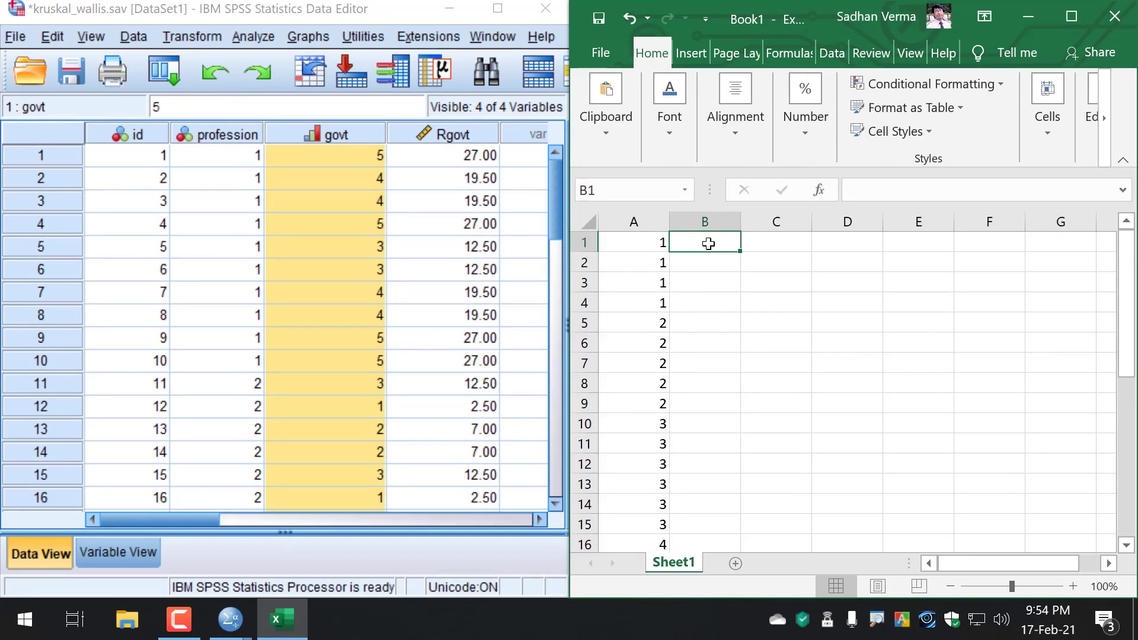
pyautogui.write('1')
pyautogui.press('Return')
pyautogui.write('2')
pyautogui.press('Return')
pyautogui.write('3')
pyautogui.press('Return')
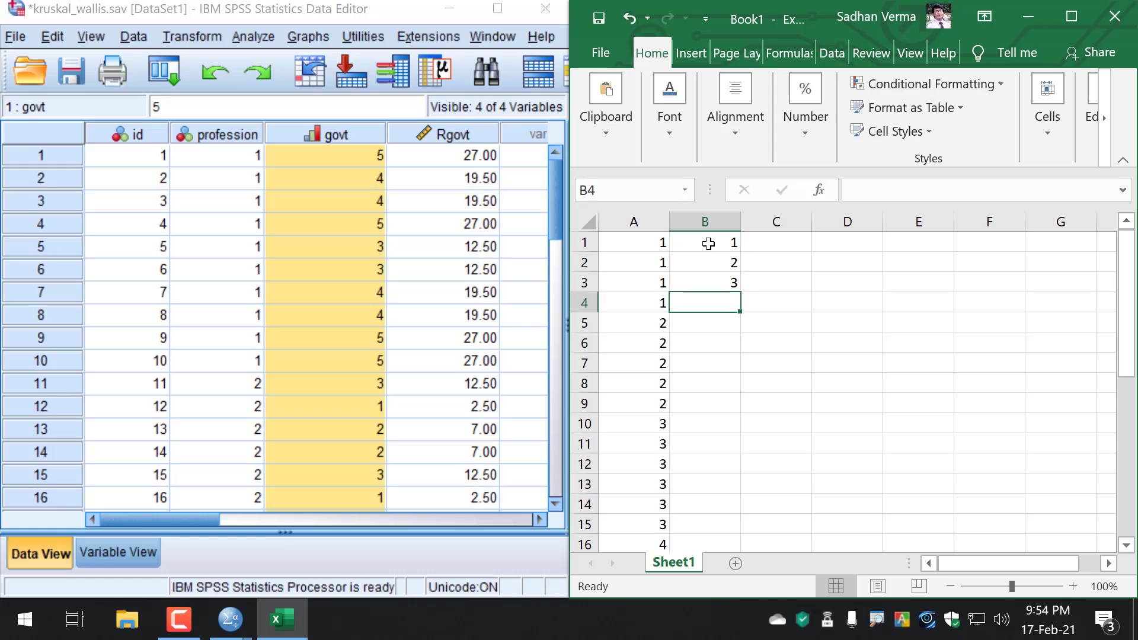
pyautogui.moveTo(708, 244); pyautogui.dragTo(740, 515)
pyautogui.scroll(5, 741, 510)
pyautogui.click(803, 343)
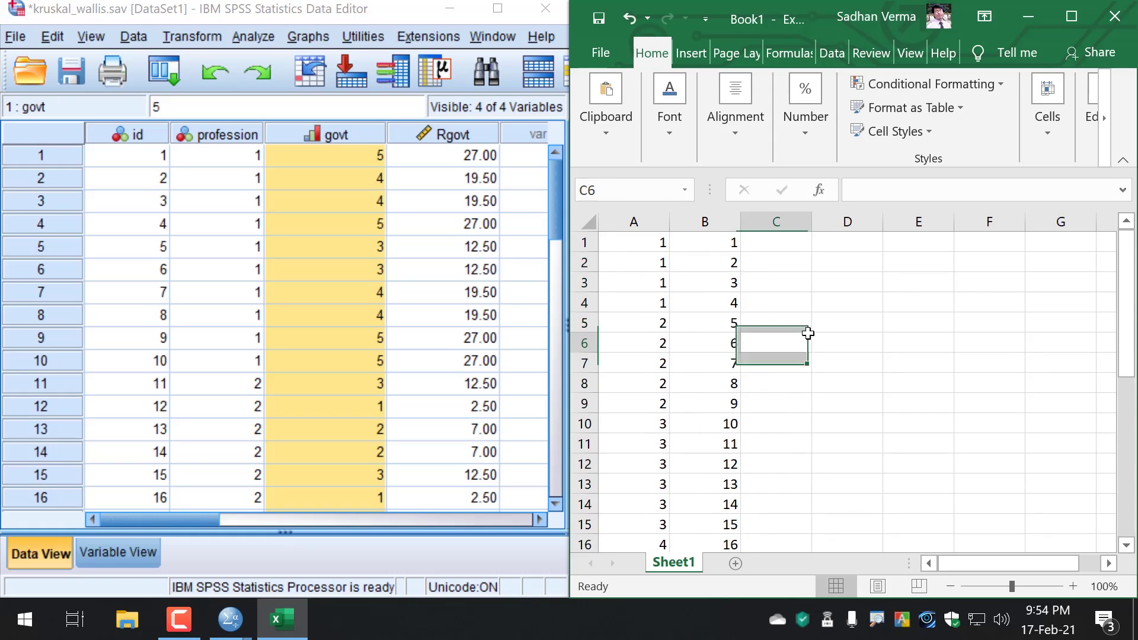
# Compare the tied 1s in A1:A4 with their ranks and average B1:B4 in cell C4
pyautogui.moveTo(652, 244); pyautogui.dragTo(649, 303)
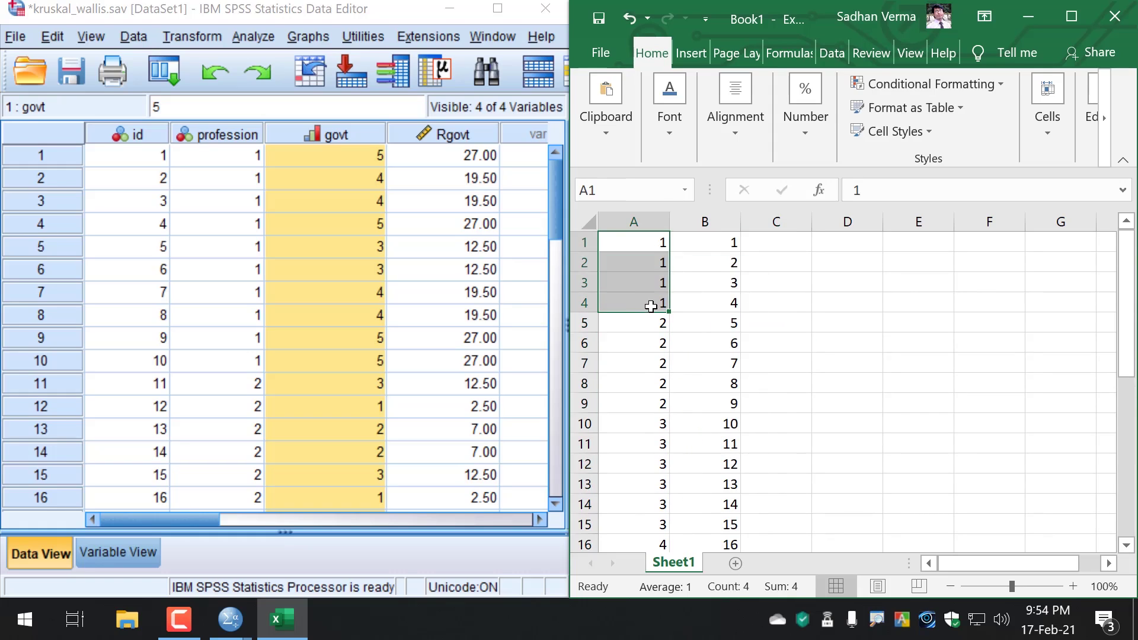
pyautogui.moveTo(723, 240); pyautogui.dragTo(729, 300)
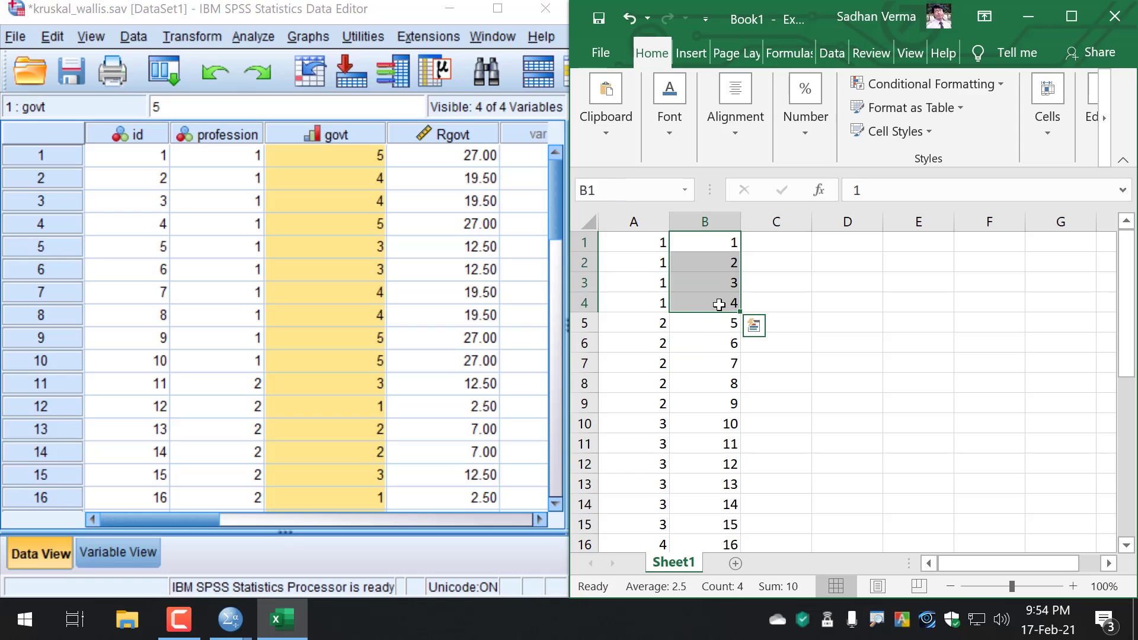
pyautogui.moveTo(656, 245); pyautogui.dragTo(665, 301)
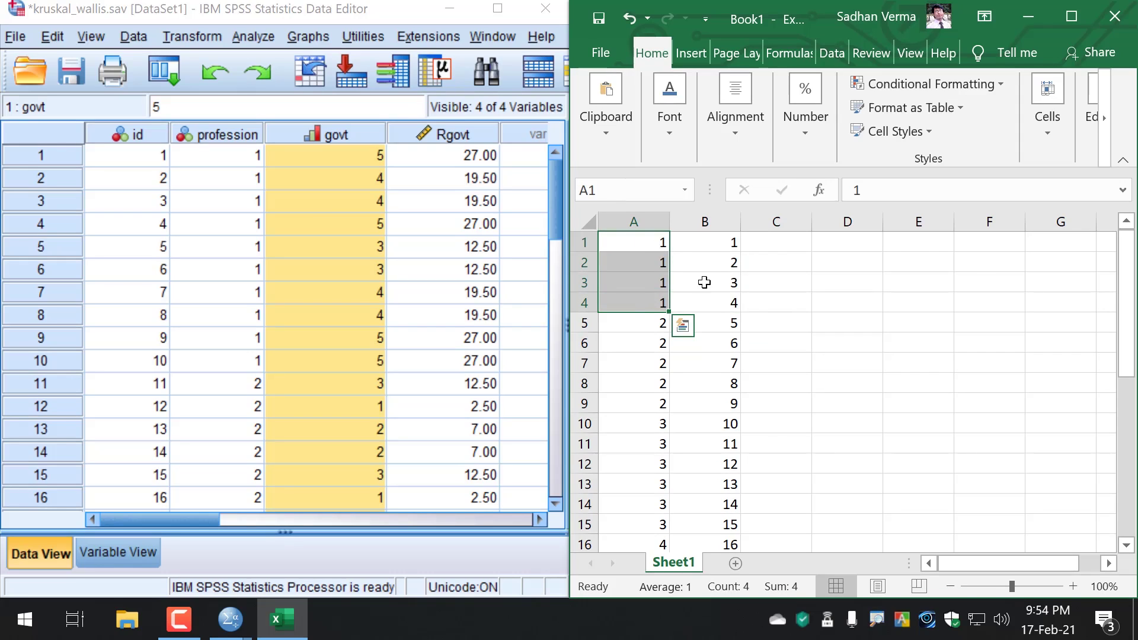
pyautogui.moveTo(716, 242); pyautogui.dragTo(717, 296)
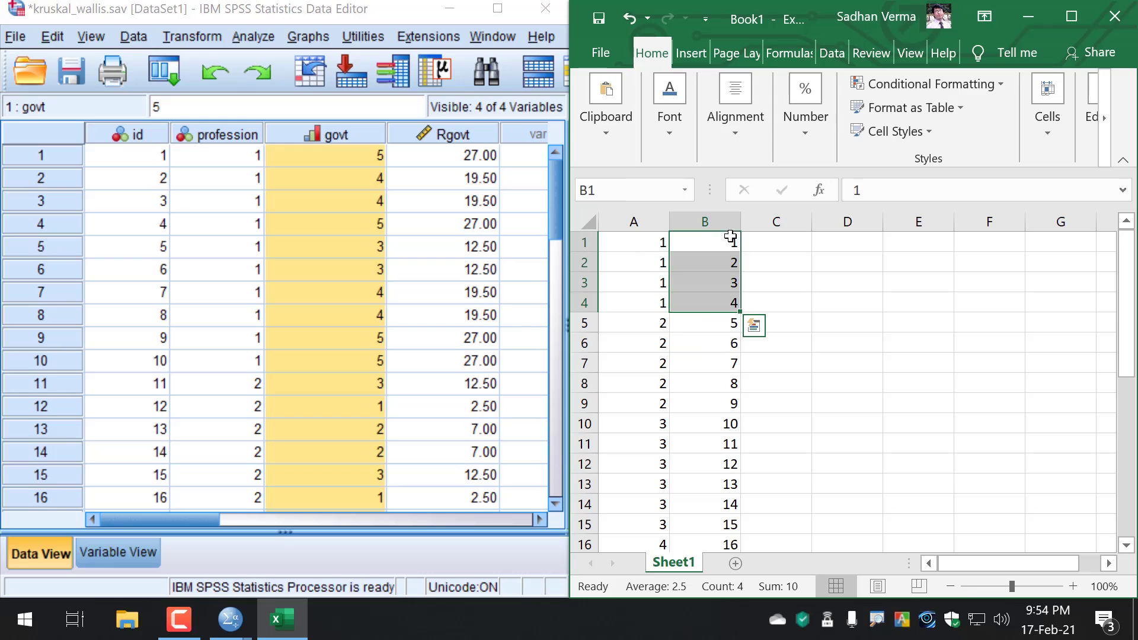
pyautogui.click(763, 304)
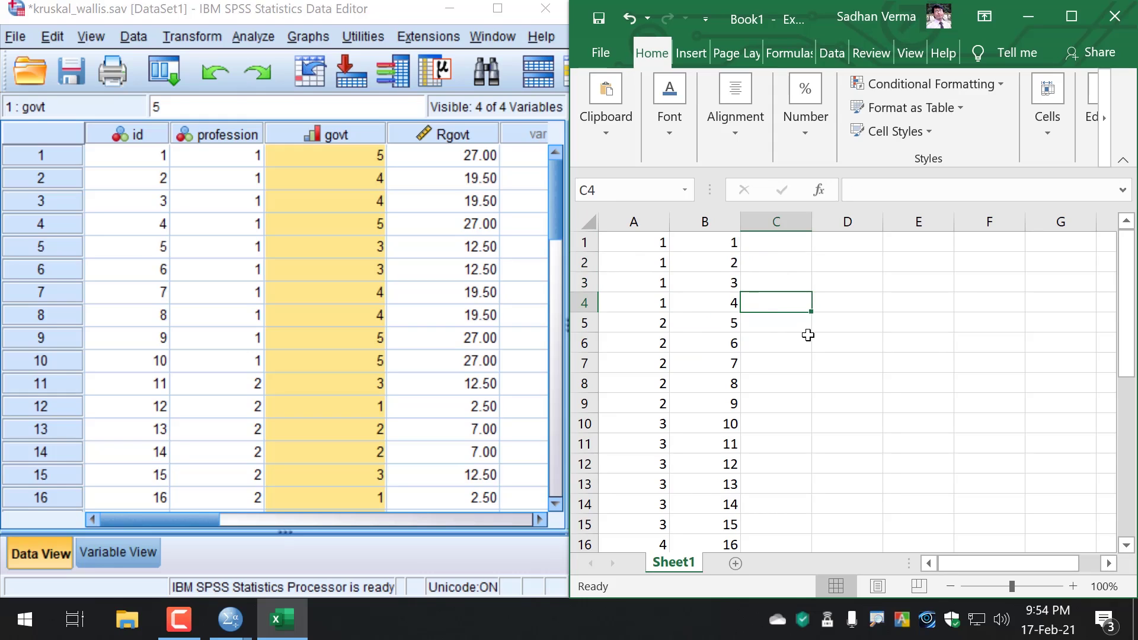
pyautogui.write('=avera')
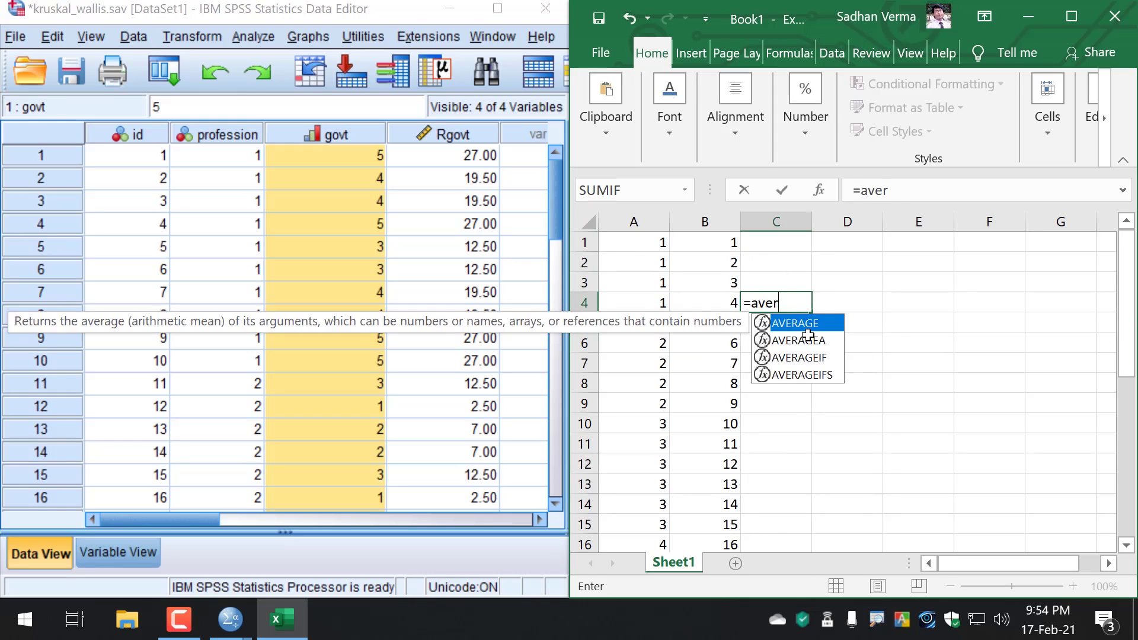
pyautogui.press('Tab')
pyautogui.moveTo(729, 243); pyautogui.dragTo(728, 300)
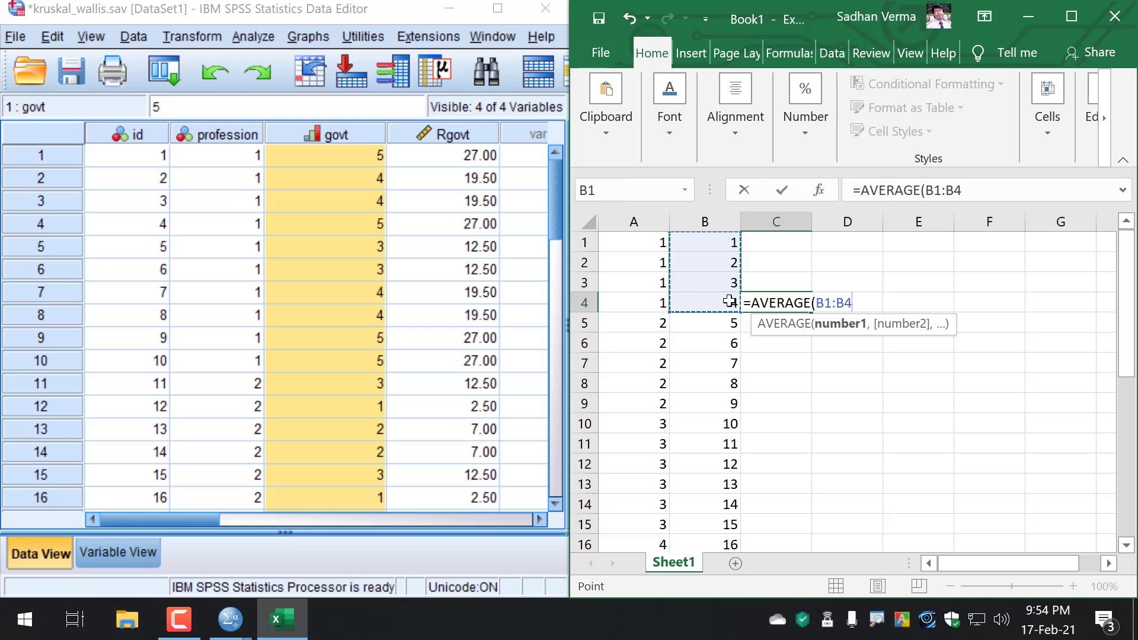
pyautogui.press('Return')
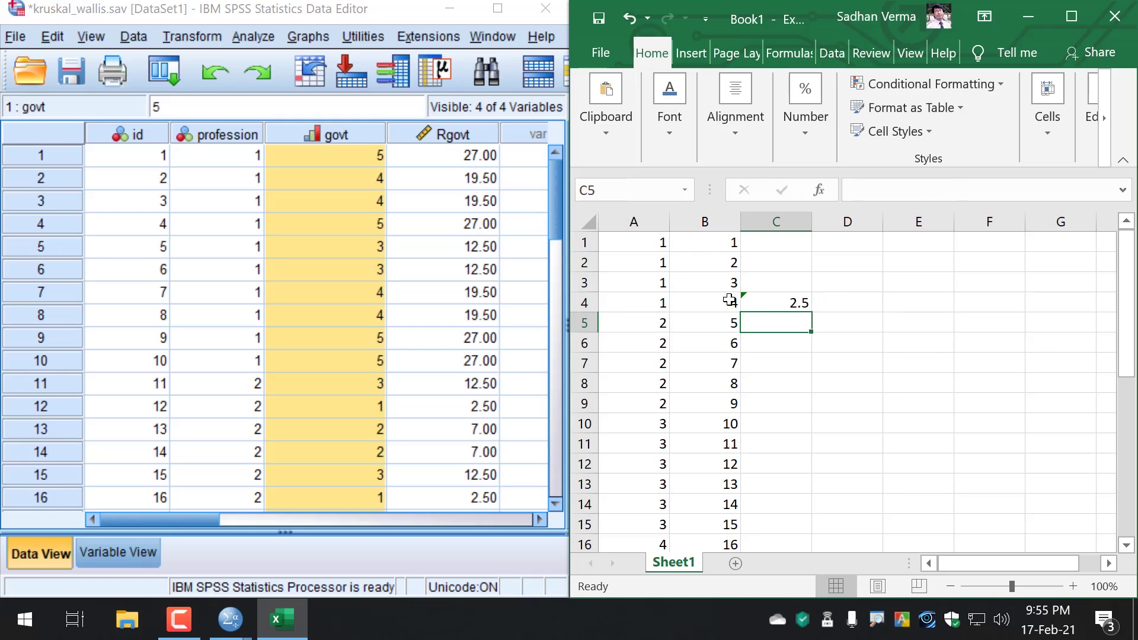
# Average the ranks B5:B9 of the tied 2s in cell C9
pyautogui.click(789, 406)
pyautogui.write('=')
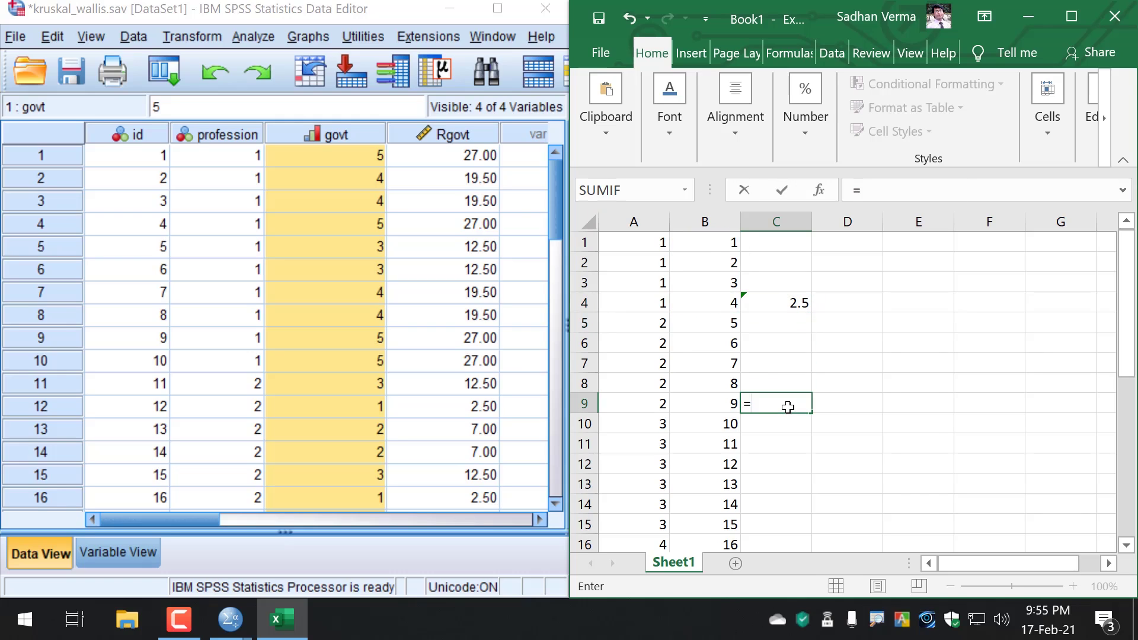
pyautogui.write('aver')
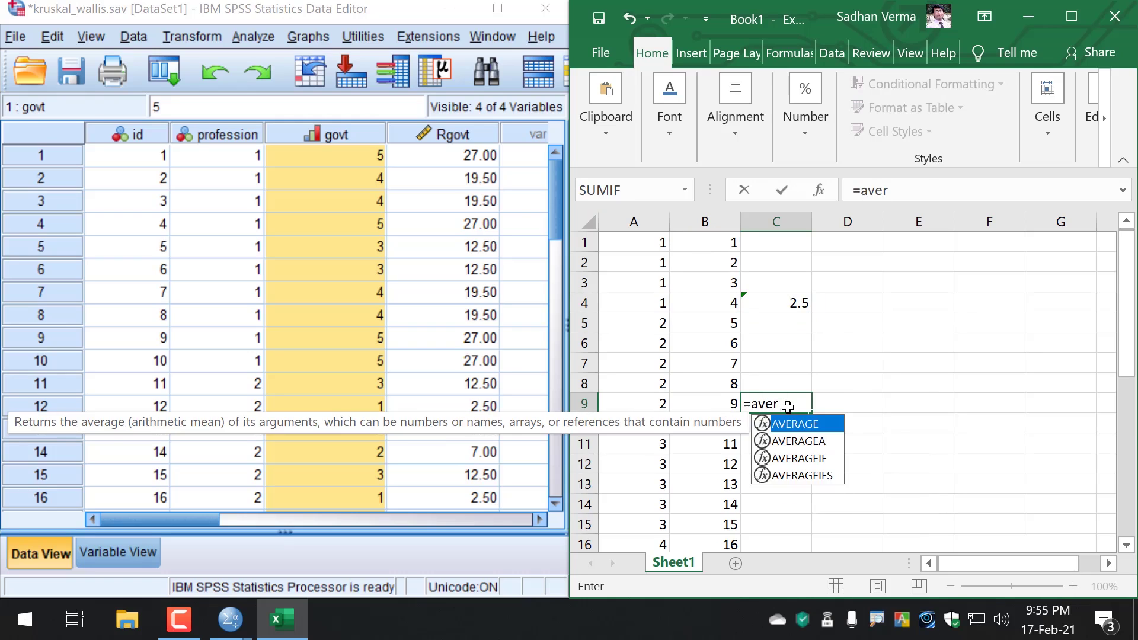
pyautogui.press('Tab')
pyautogui.moveTo(729, 329); pyautogui.dragTo(732, 398)
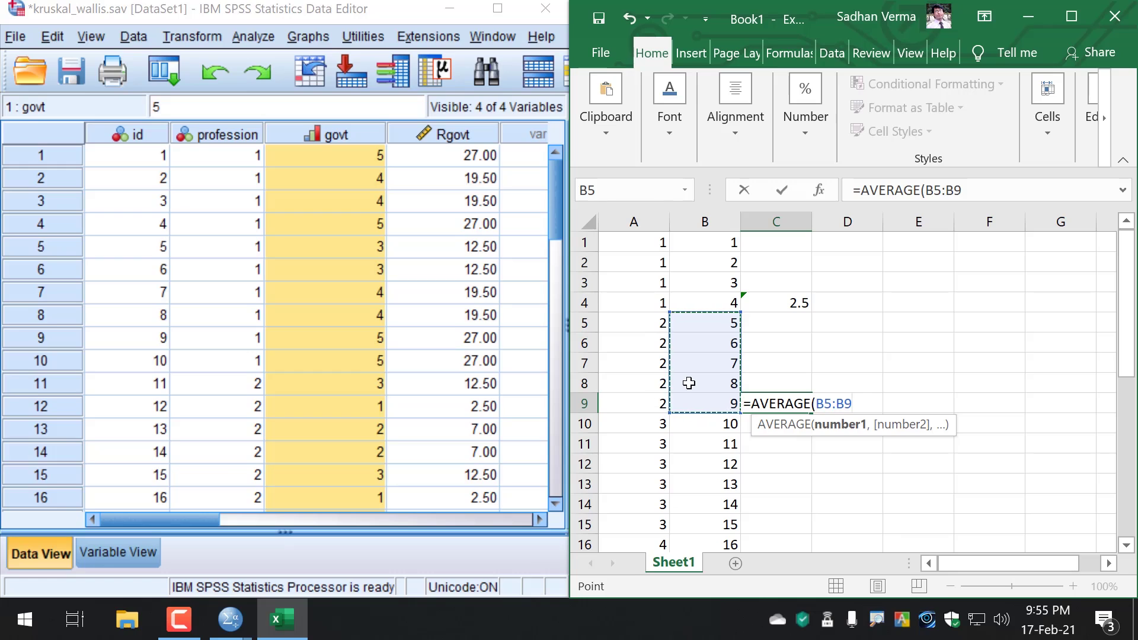
pyautogui.press('Return')
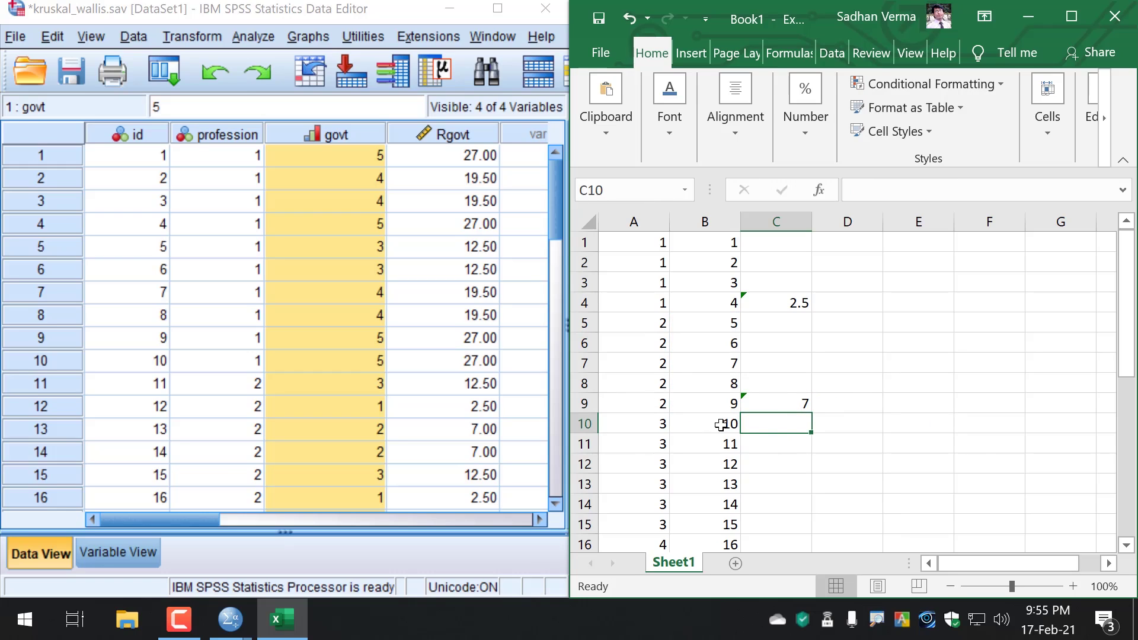
# Average the ranks B10:B15 of the tied 3s in cell C15 and check them against A10:A15
pyautogui.scroll(-1, 757, 468)
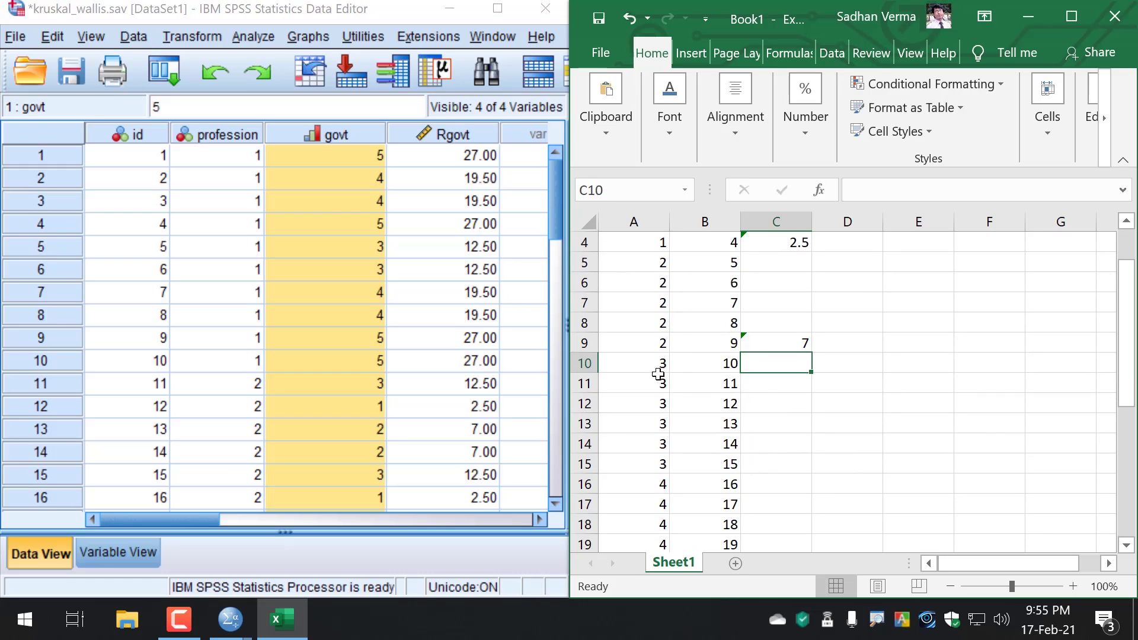
pyautogui.moveTo(658, 366); pyautogui.dragTo(677, 468)
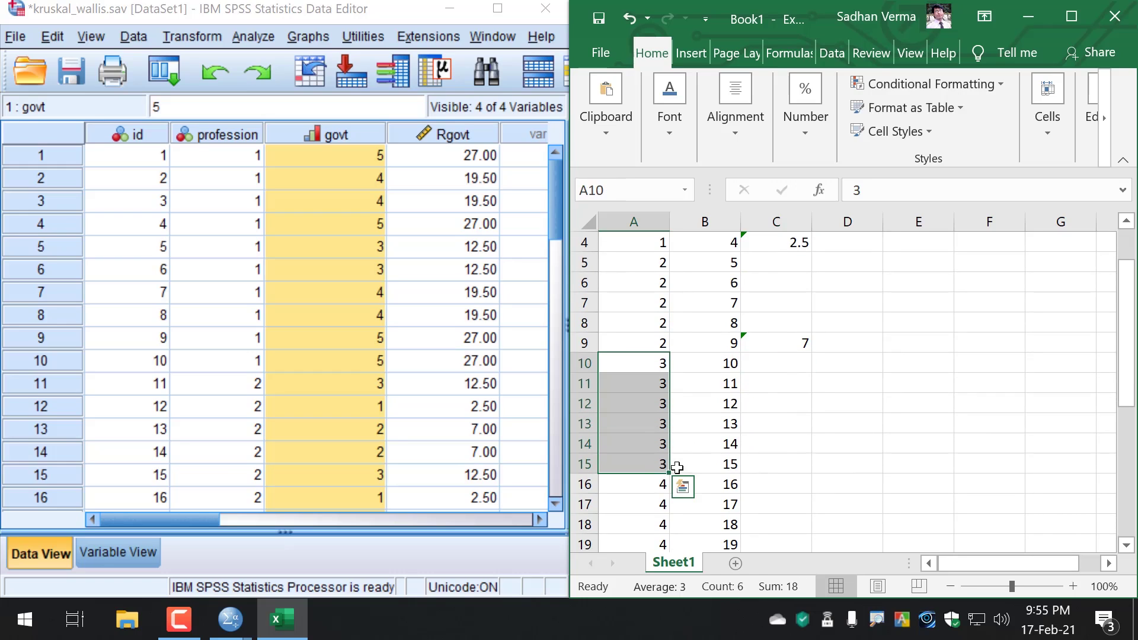
pyautogui.click(786, 469)
pyautogui.write('=')
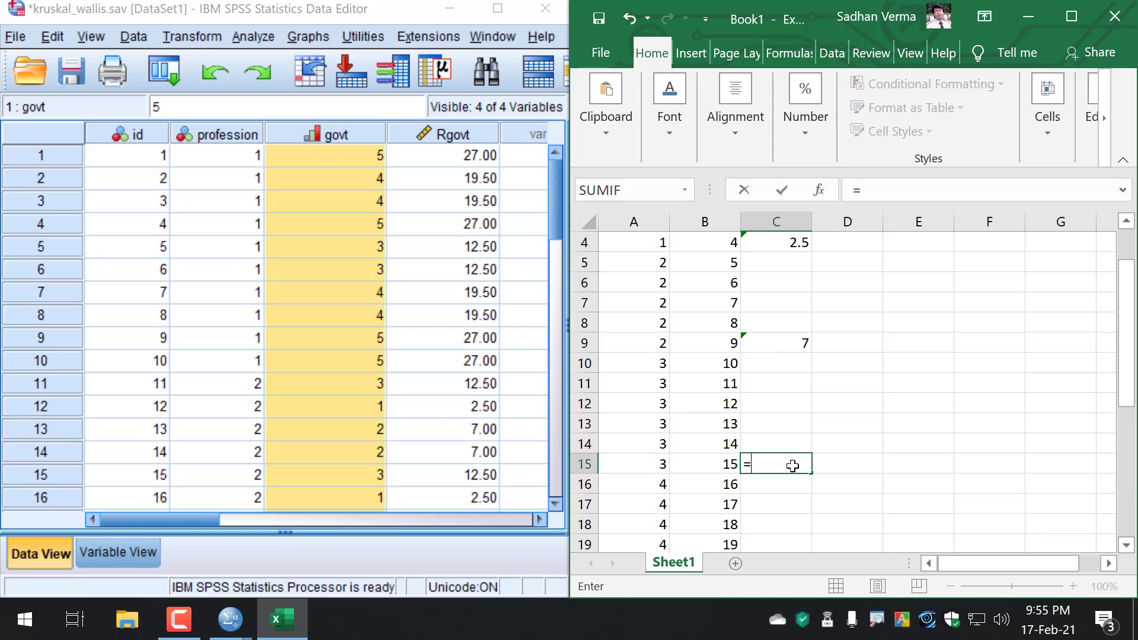
pyautogui.write('aver')
pyautogui.press('Tab')
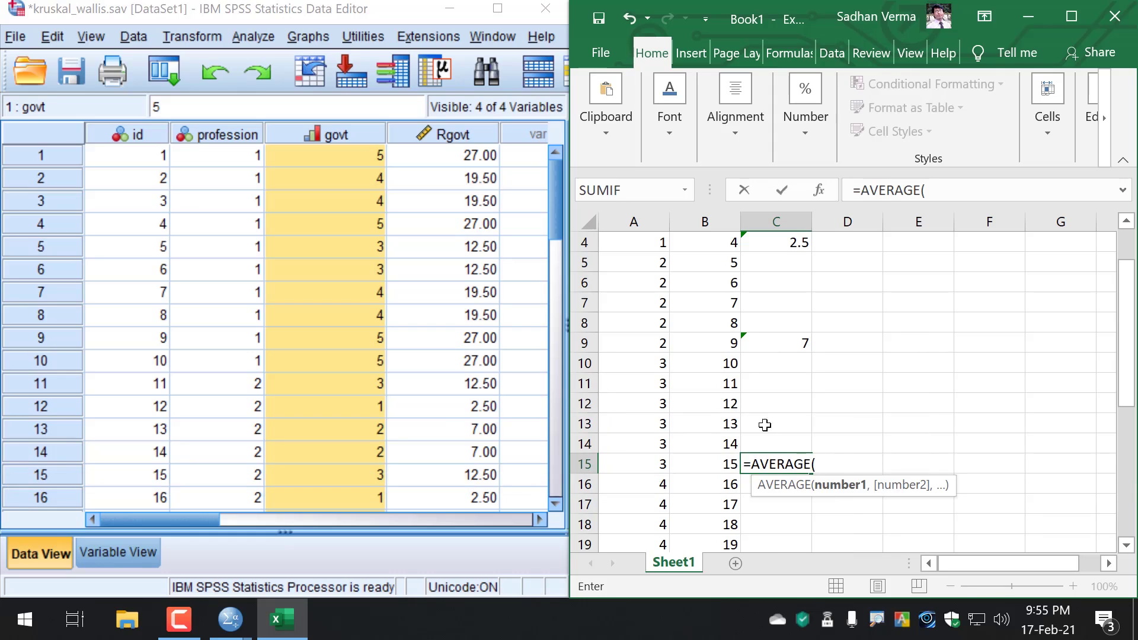
pyautogui.moveTo(719, 360); pyautogui.dragTo(723, 460)
pyautogui.press('Return')
pyautogui.click(791, 466)
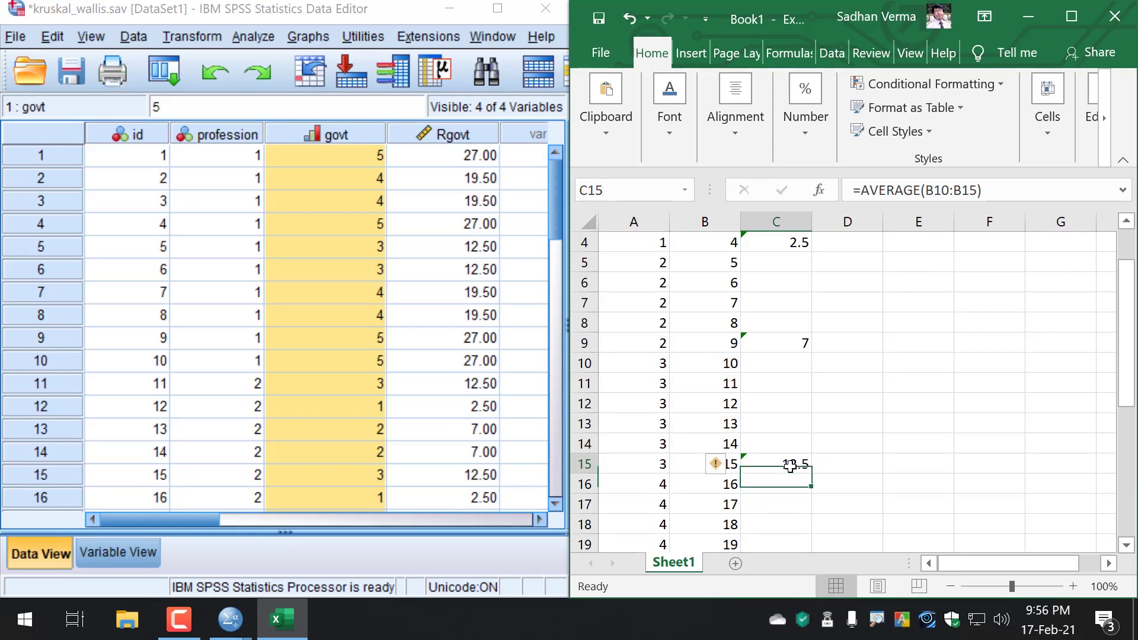
pyautogui.moveTo(660, 365); pyautogui.dragTo(663, 463)
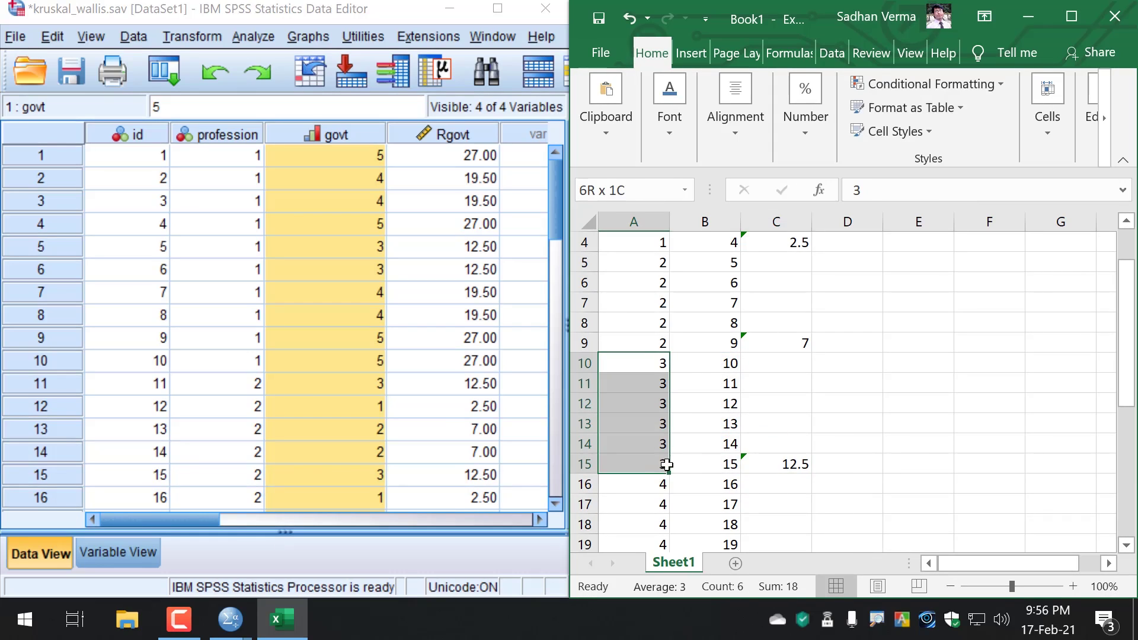
pyautogui.click(791, 468)
# Average the ranks B16:B23 of the tied 4s in cell C23
pyautogui.scroll(-3, 655, 300)
pyautogui.moveTo(656, 302); pyautogui.dragTo(665, 427)
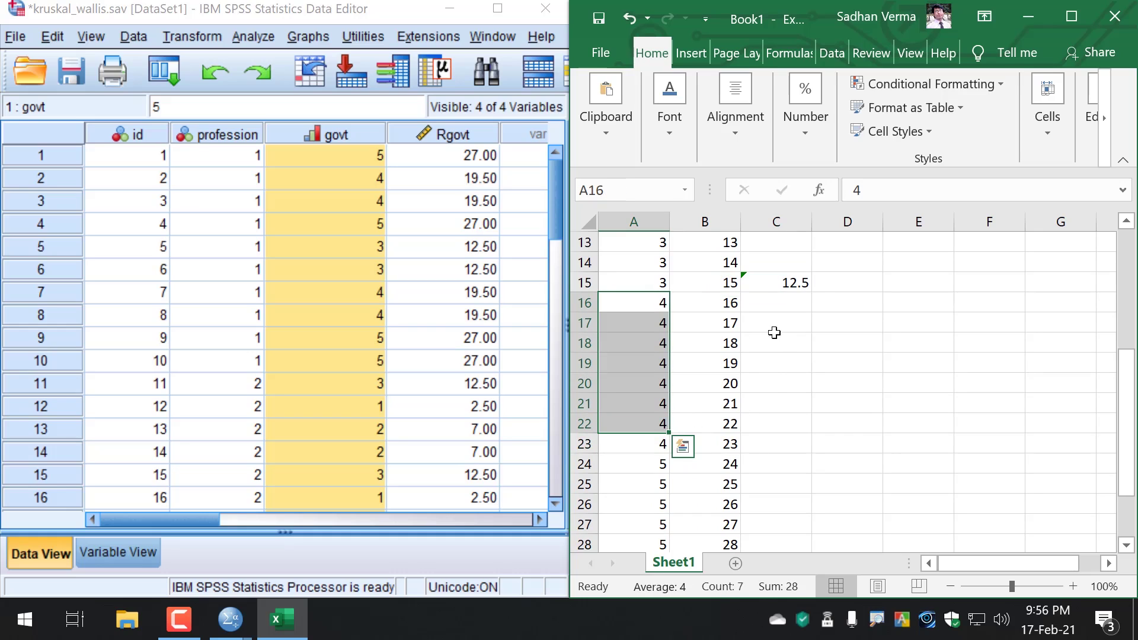
pyautogui.click(777, 446)
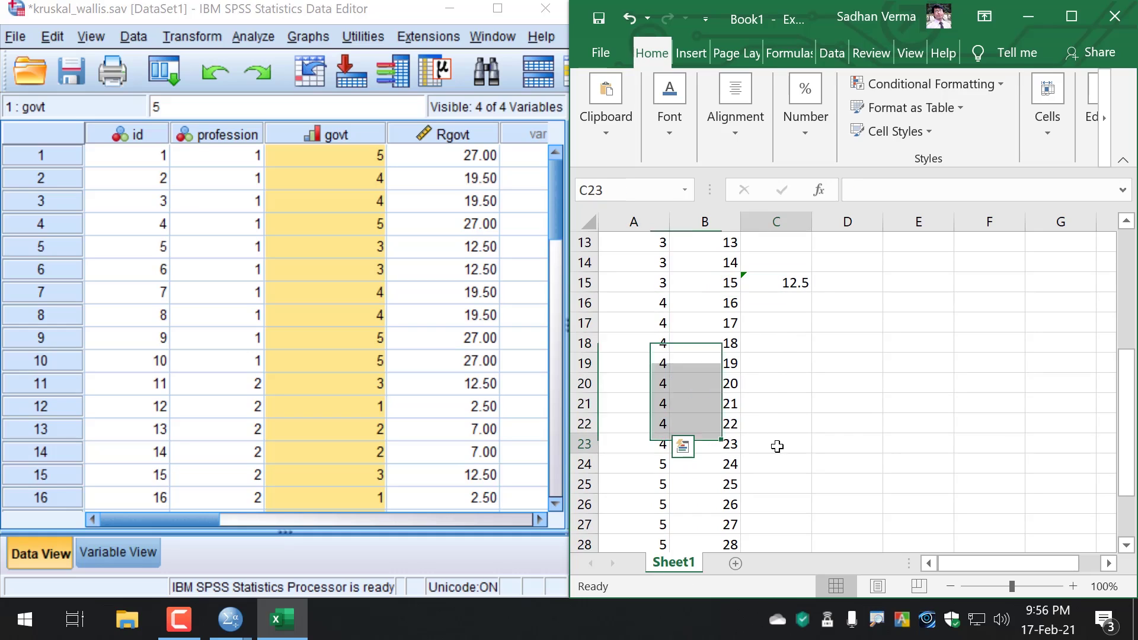
pyautogui.write('=aver')
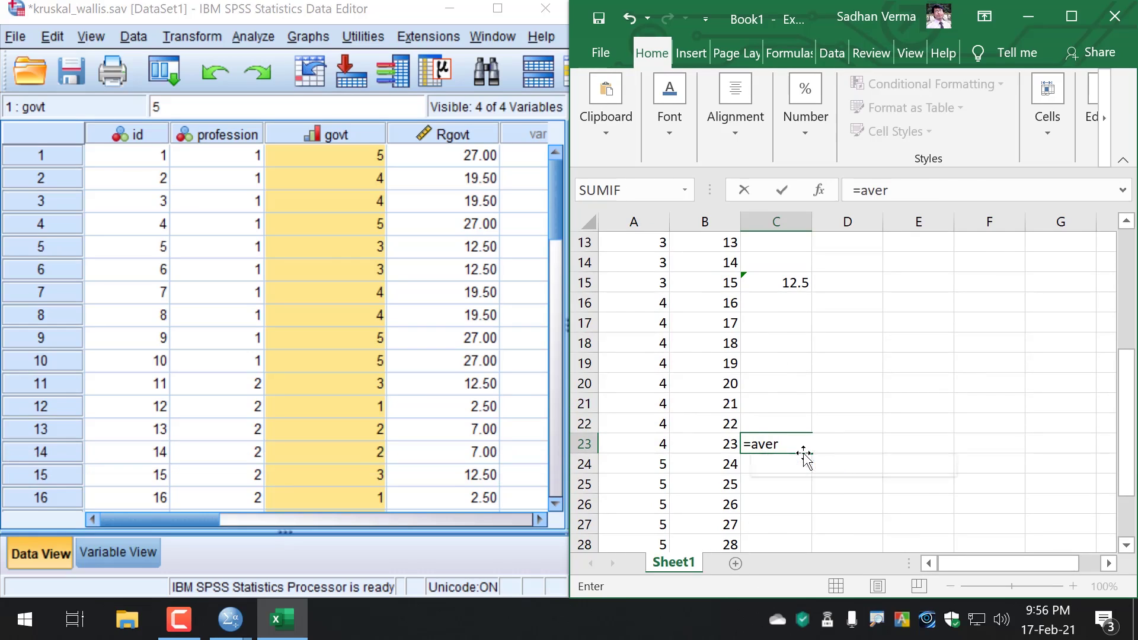
pyautogui.press('Tab')
pyautogui.moveTo(727, 303); pyautogui.dragTo(728, 376)
pyautogui.moveTo(728, 419); pyautogui.dragTo(726, 438)
pyautogui.press('Return')
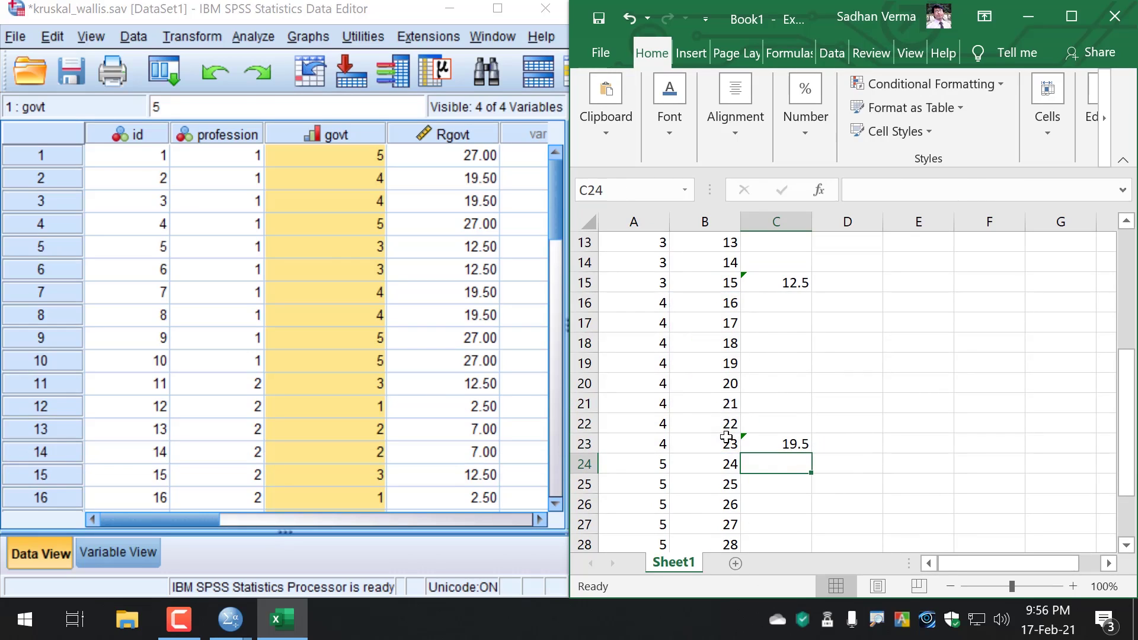
# Average the ranks B24:B30 of the tied 5s in cell C30
pyautogui.scroll(-2, 803, 465)
pyautogui.click(777, 465)
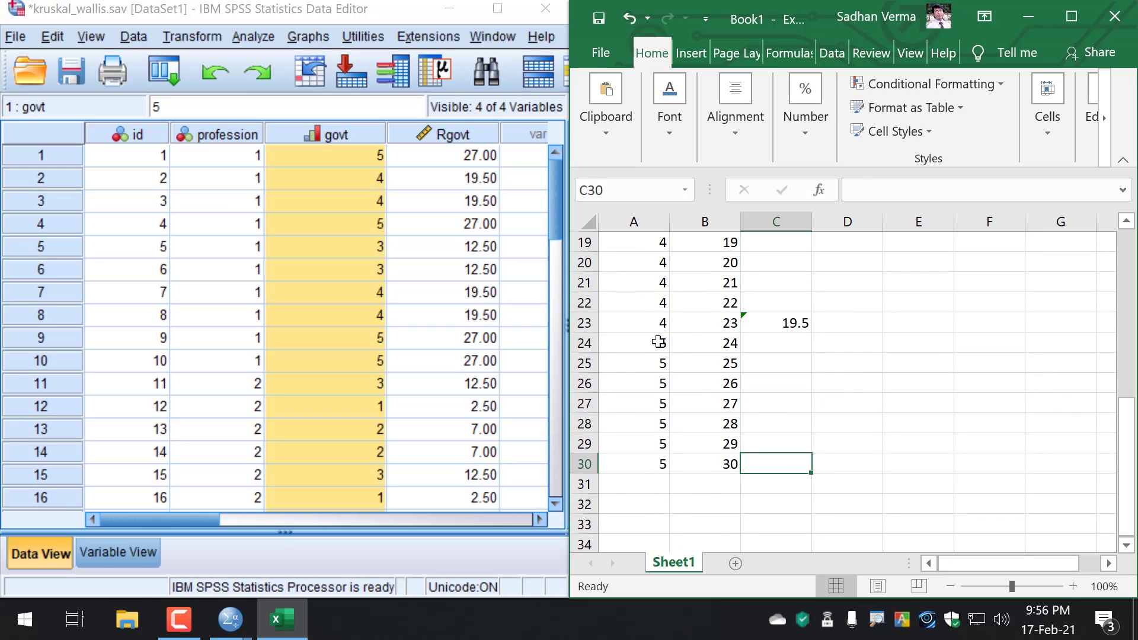
pyautogui.moveTo(660, 343); pyautogui.dragTo(658, 463)
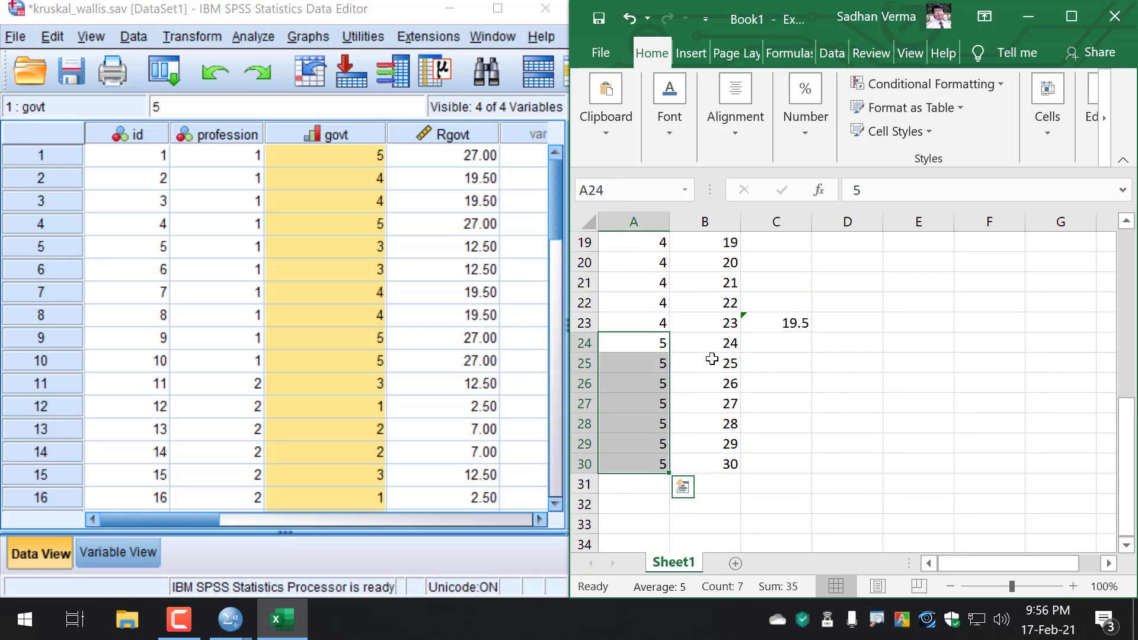
pyautogui.moveTo(714, 342); pyautogui.dragTo(726, 464)
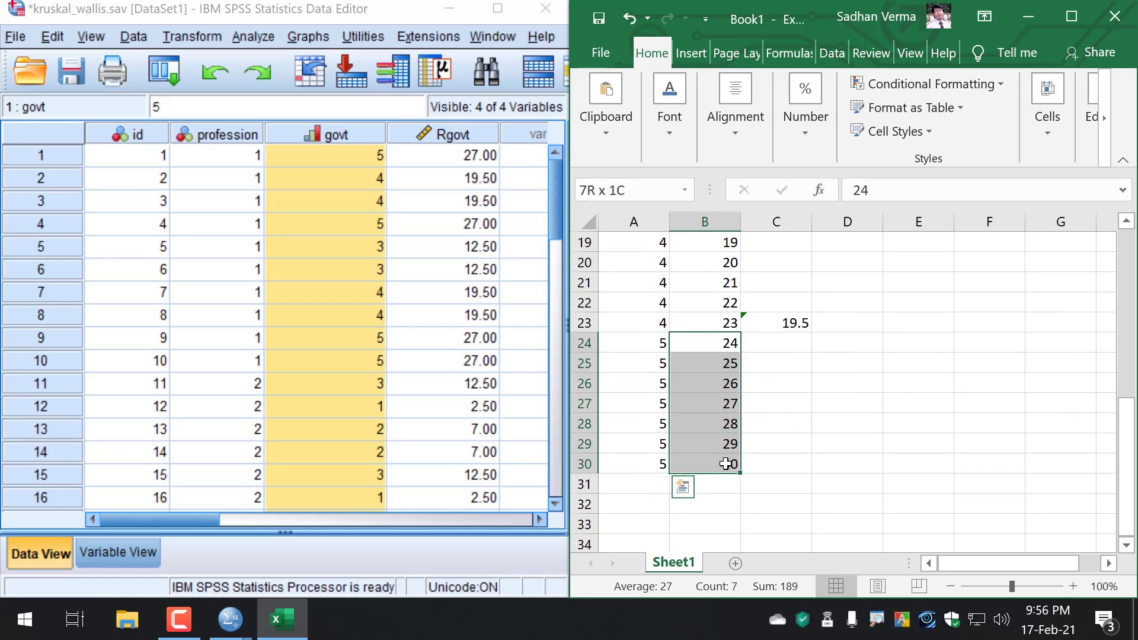
pyautogui.click(770, 468)
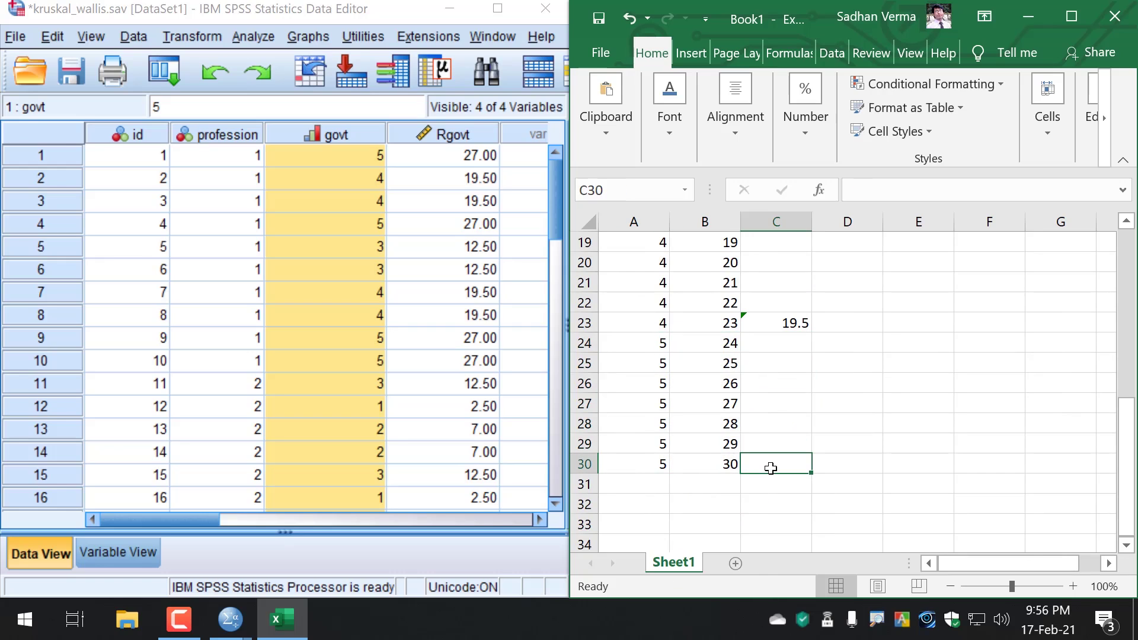
pyautogui.write('=aver')
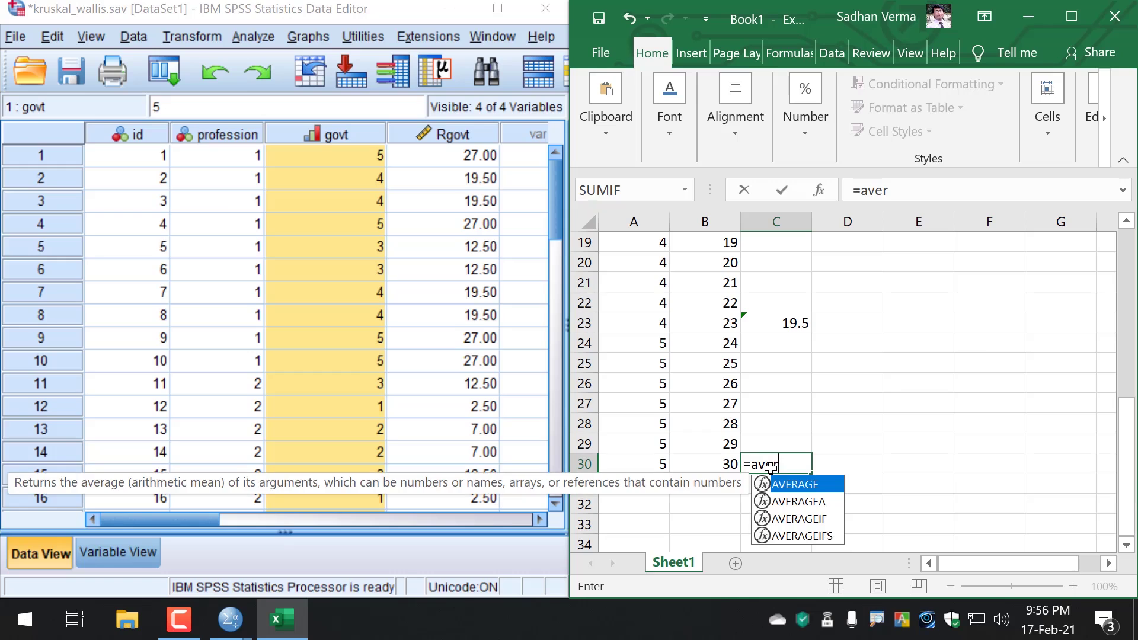
pyautogui.press('Tab')
pyautogui.moveTo(715, 343); pyautogui.dragTo(722, 466)
pyautogui.press('Return')
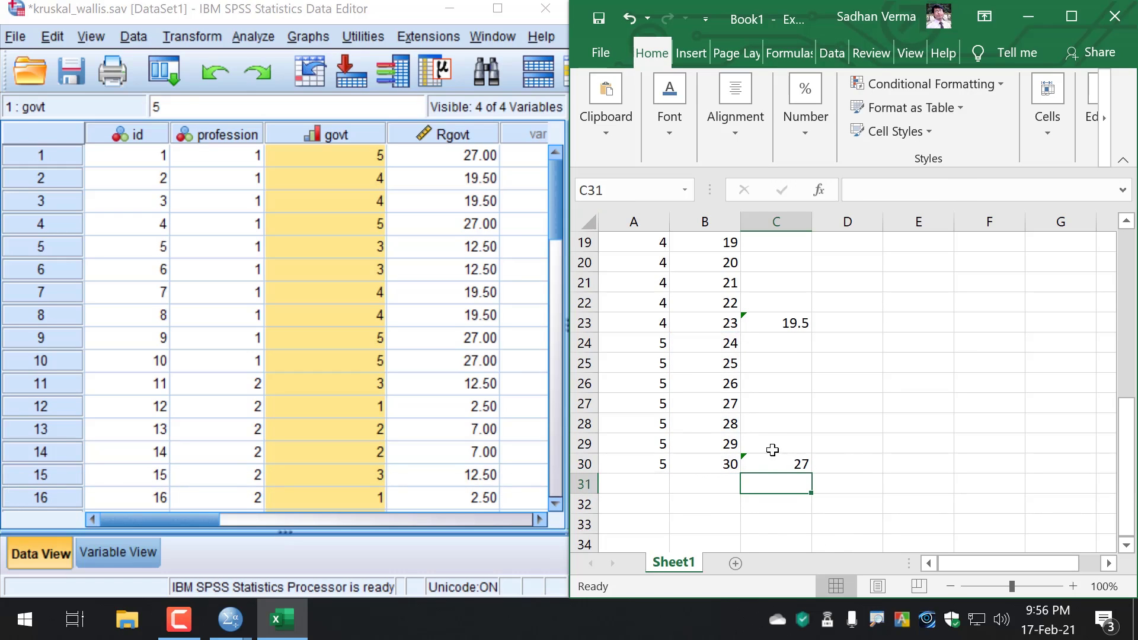
# Widen the SPSS data window beside the worksheet and display the value labels instead of the numeric codes
pyautogui.scroll(6, 772, 449)
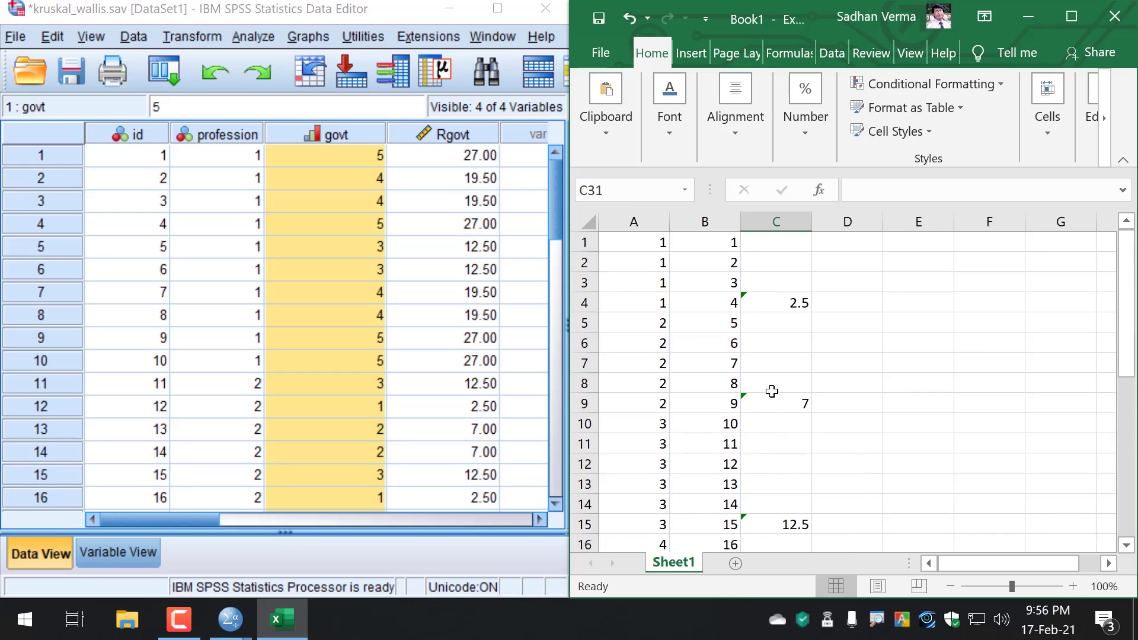
pyautogui.moveTo(660, 290); pyautogui.dragTo(644, 249)
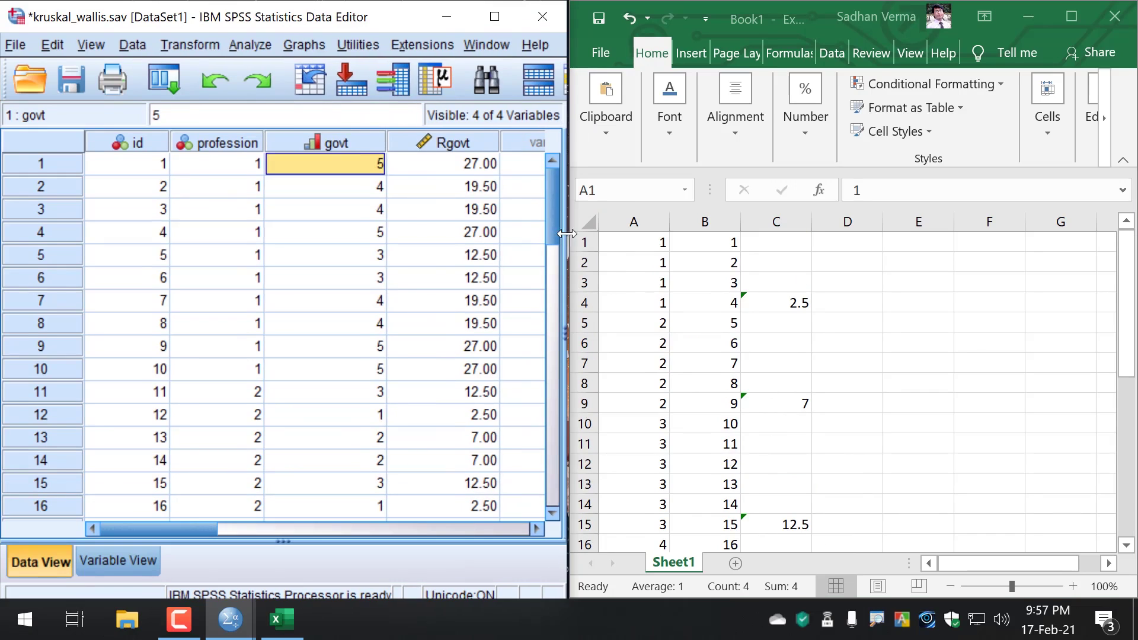
pyautogui.click(658, 261)
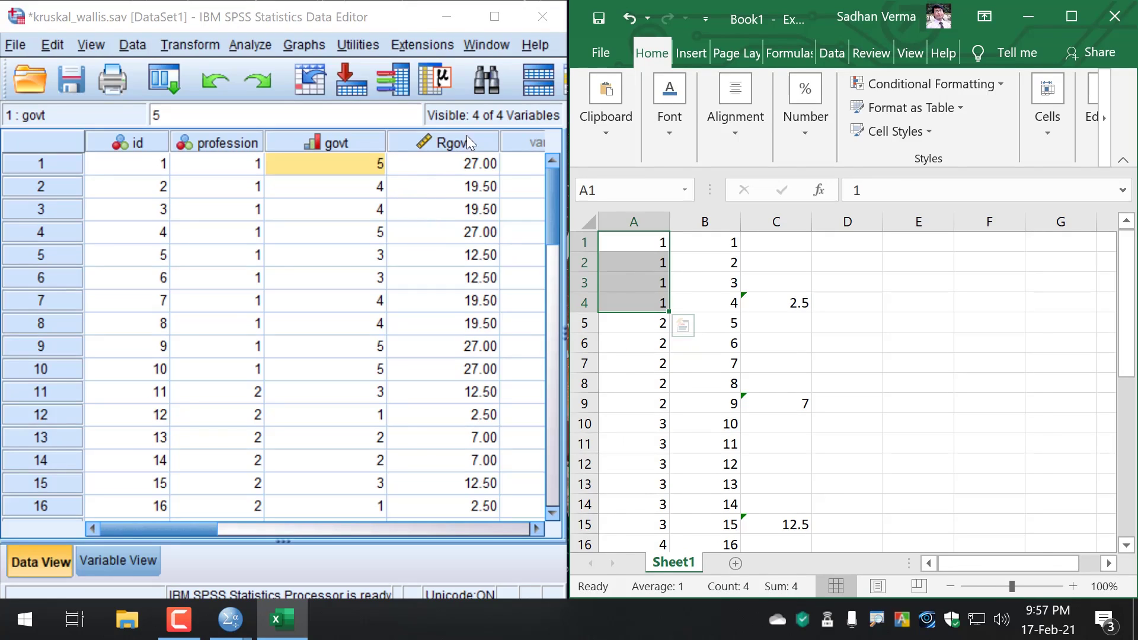
pyautogui.moveTo(568, 266); pyautogui.dragTo(625, 266)
pyautogui.click(565, 267)
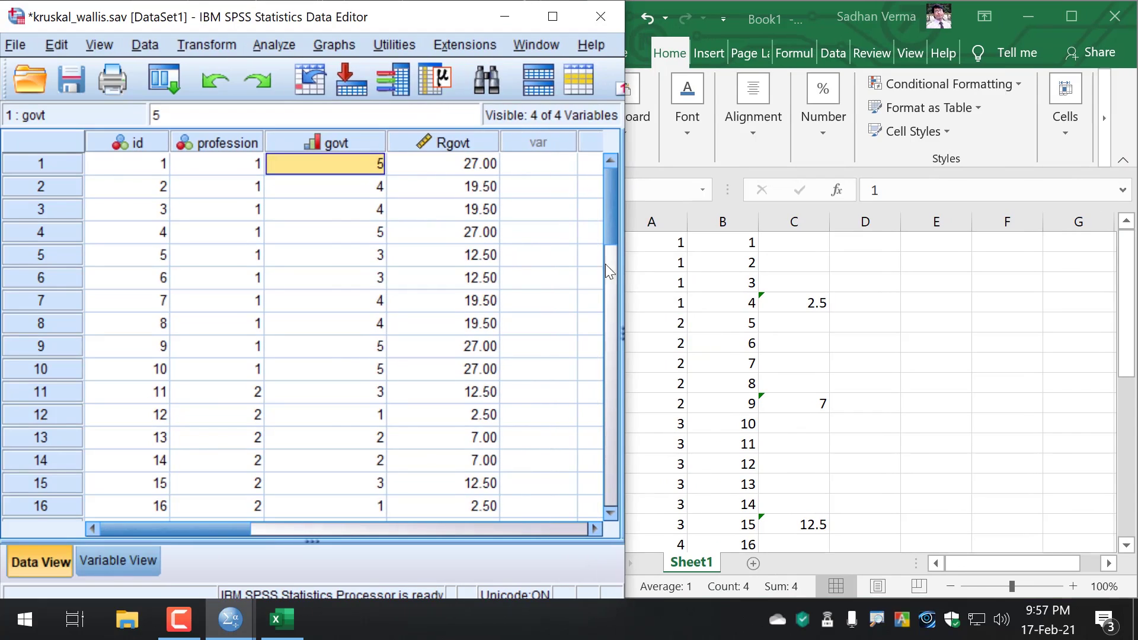
pyautogui.click(622, 88)
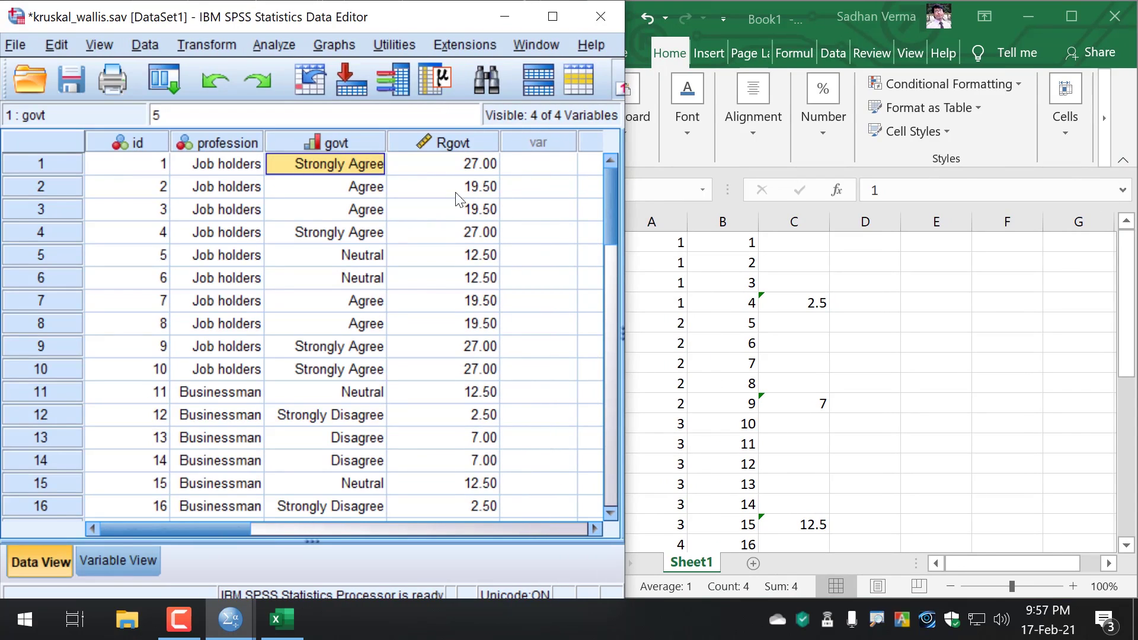
# Compare the Rgovt ranks of the Strongly Disagree and Disagree cases with the averages in C4 and C9
pyautogui.click(363, 418)
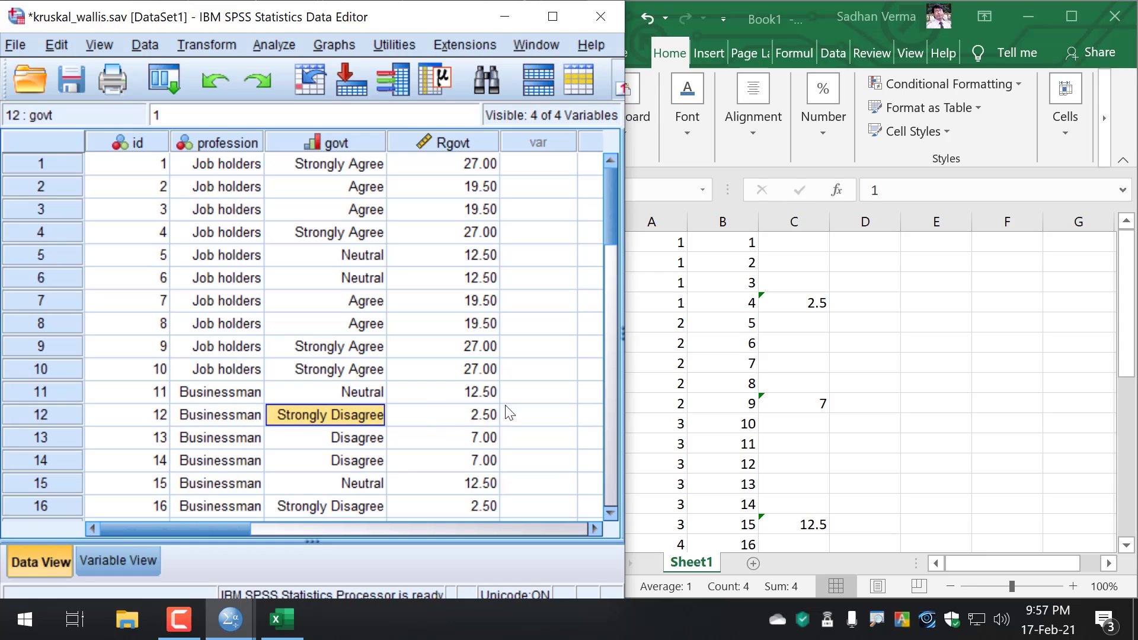
pyautogui.click(820, 314)
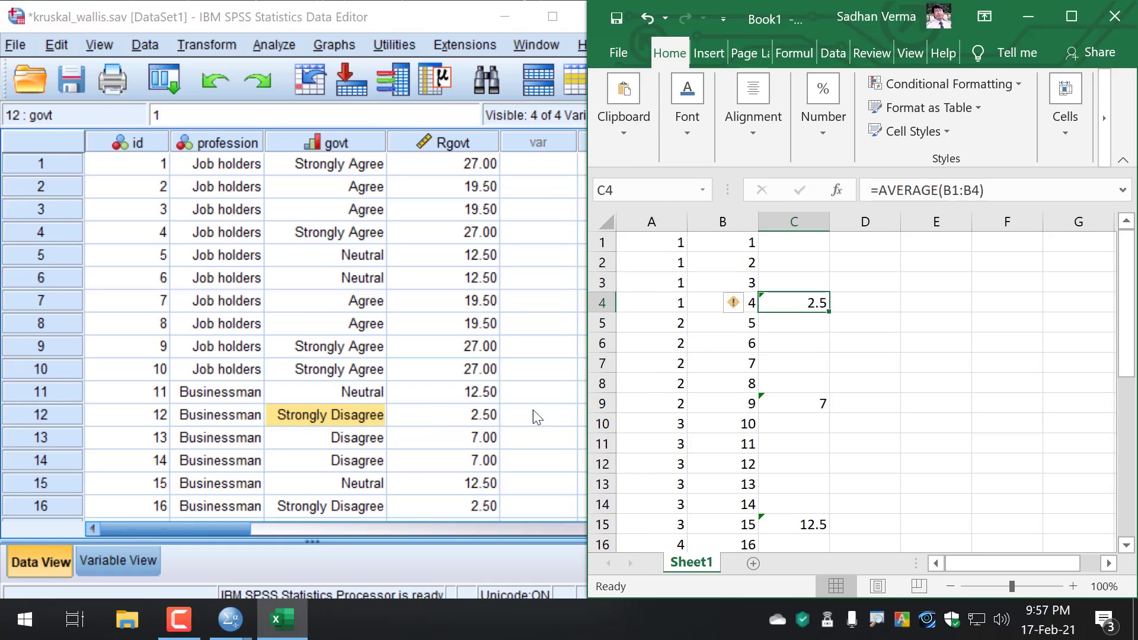
pyautogui.click(487, 417)
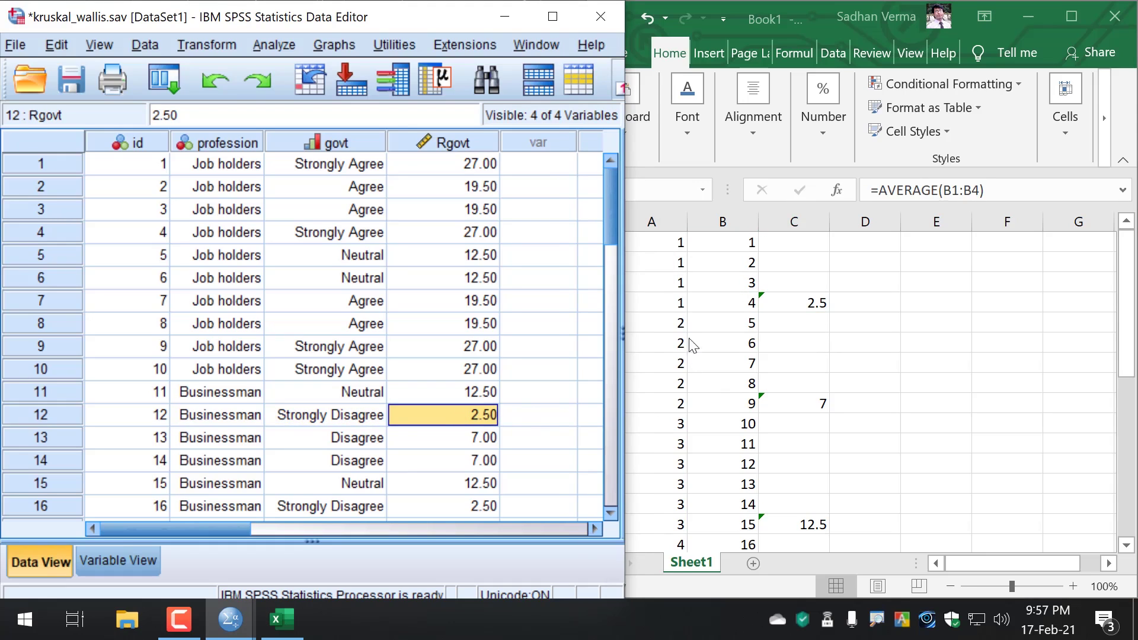
pyautogui.click(815, 409)
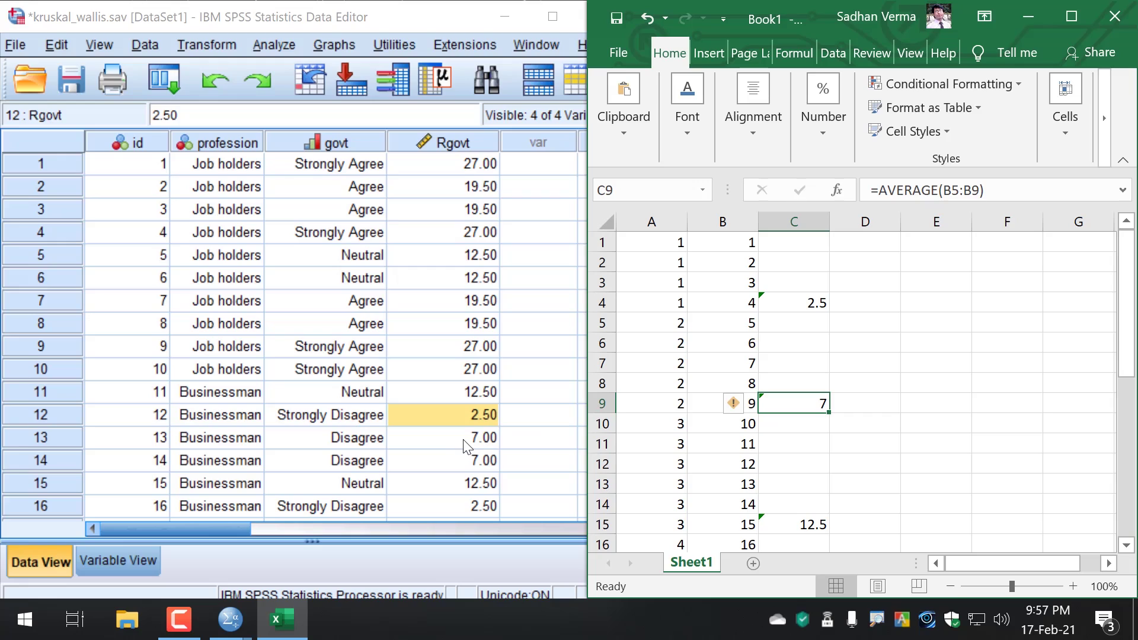
pyautogui.scroll(-2, 466, 446)
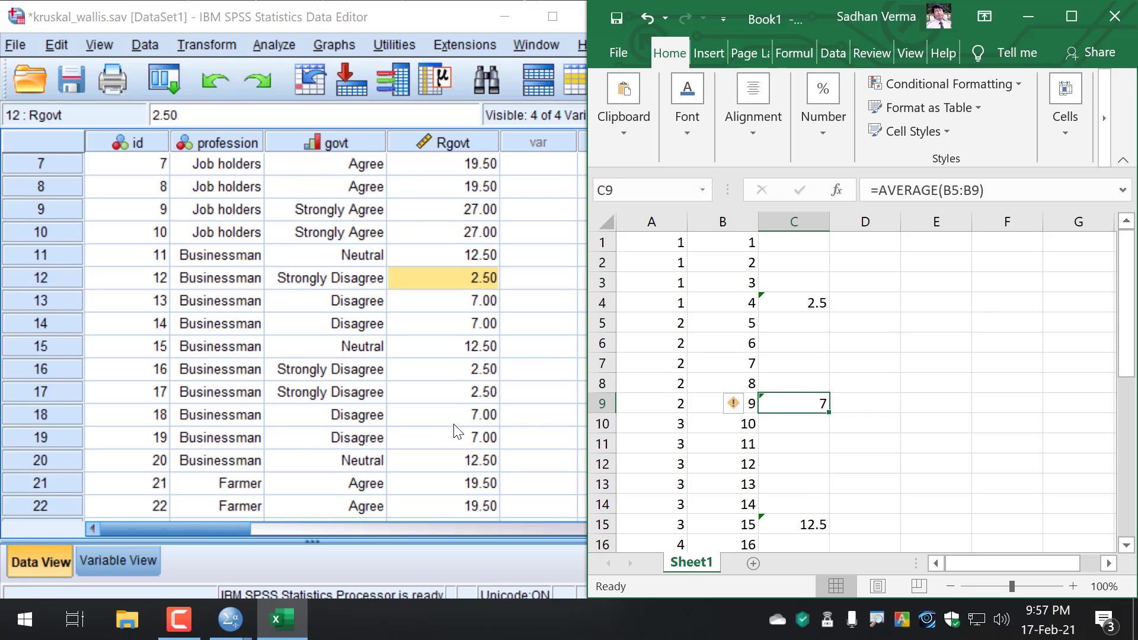
pyautogui.scroll(2, 457, 433)
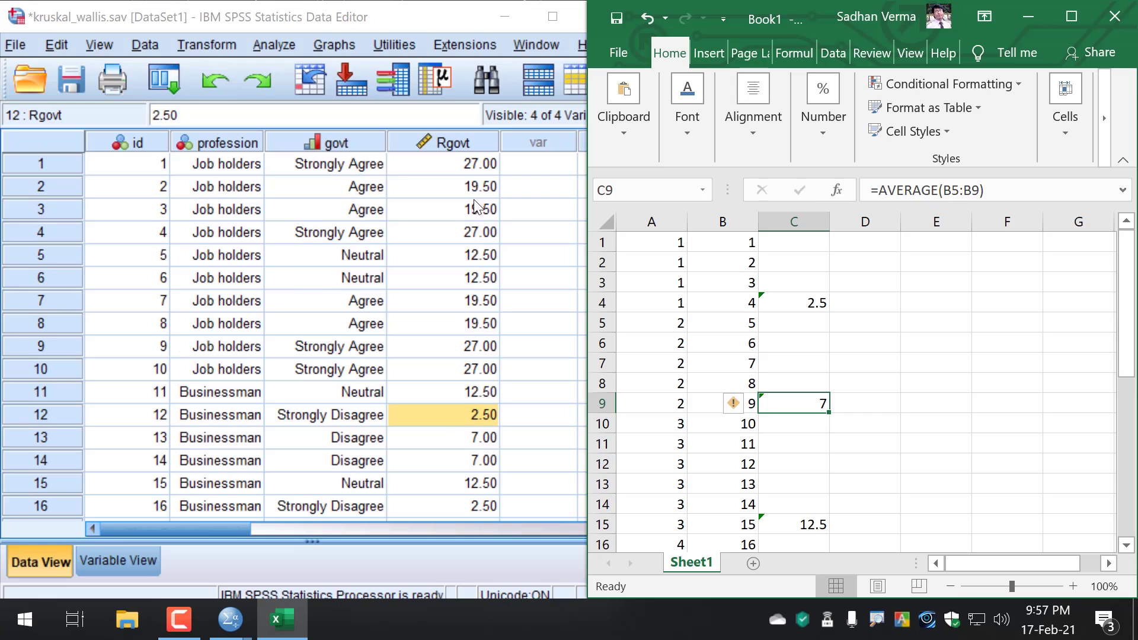
# Show the numeric codes again and compare the first case's Rgovt rank with the tied 5s' average in C30
pyautogui.click(471, 165)
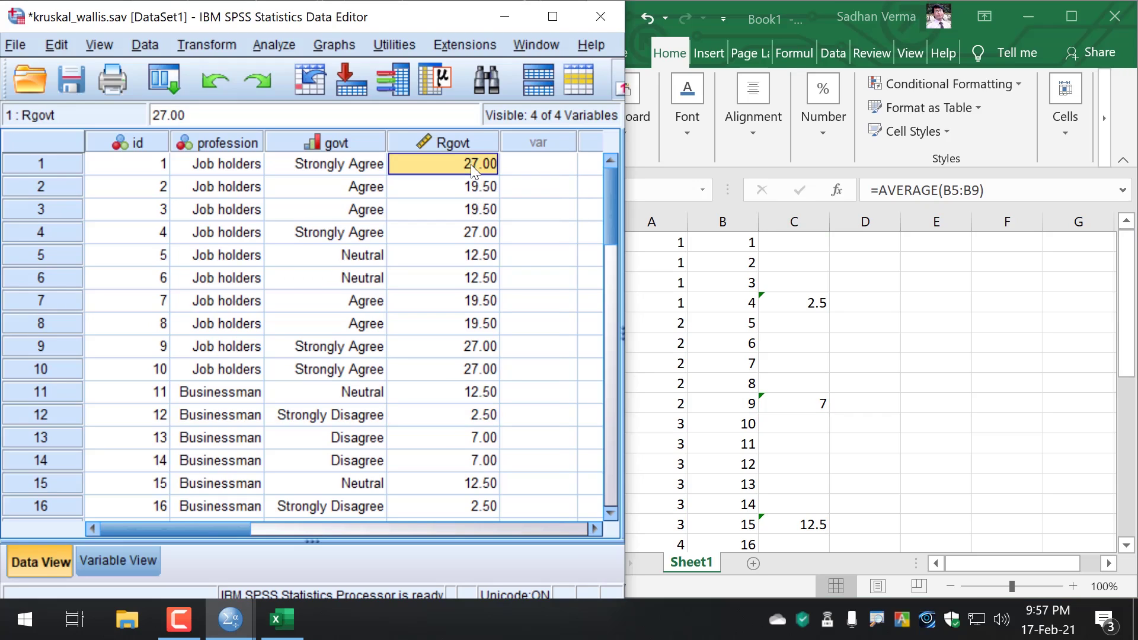
pyautogui.click(580, 83)
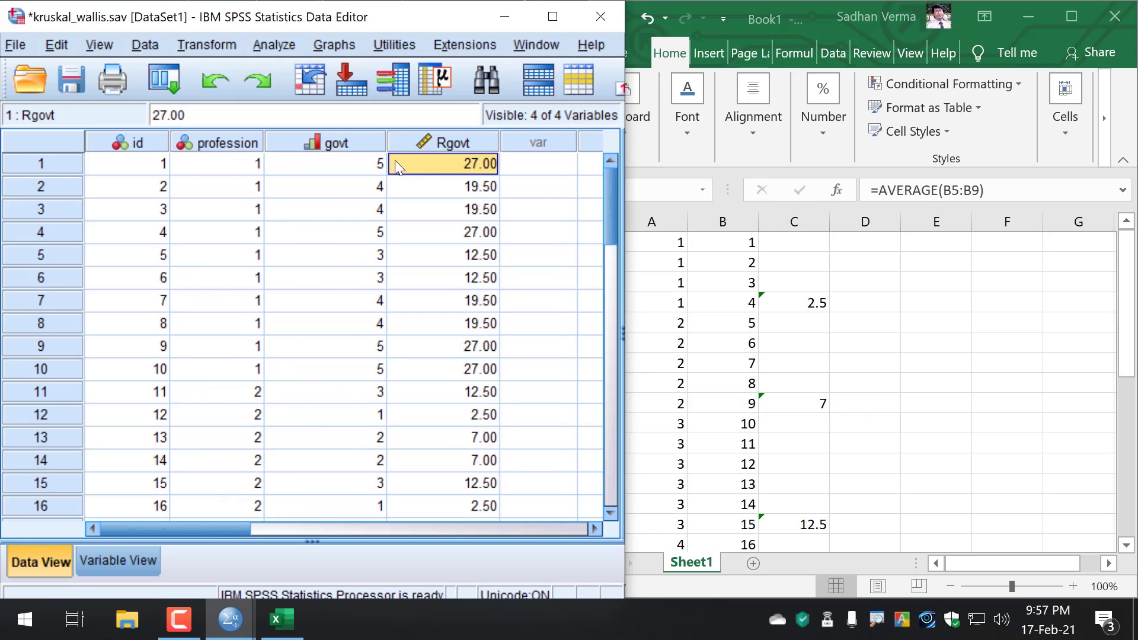
pyautogui.scroll(-6, 721, 487)
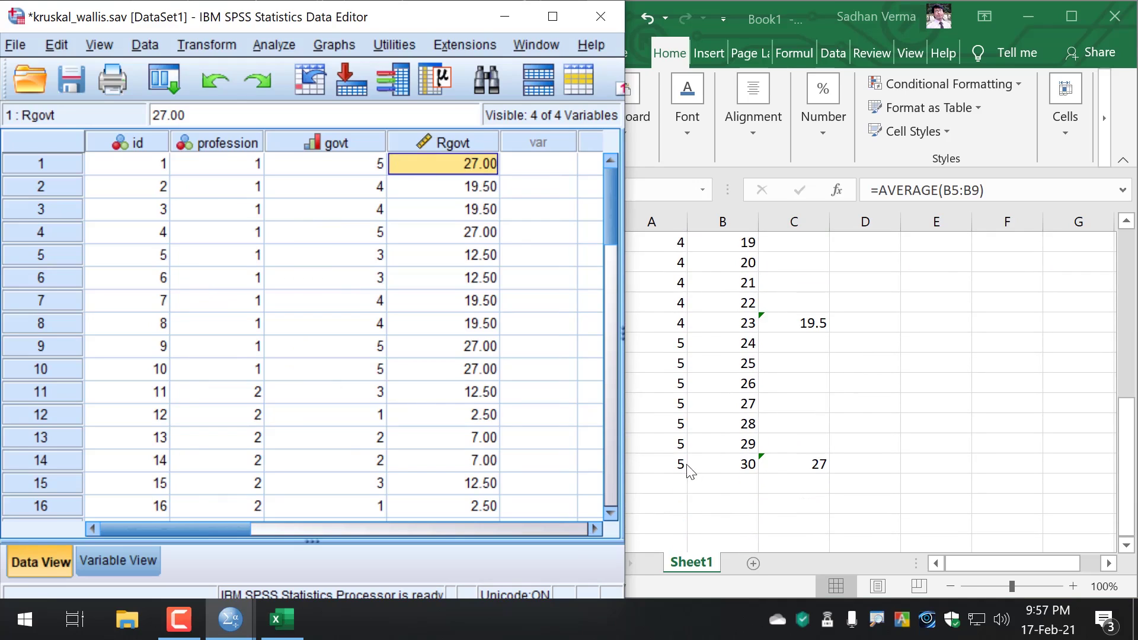
pyautogui.click(803, 466)
pyautogui.moveTo(652, 364); pyautogui.dragTo(658, 445)
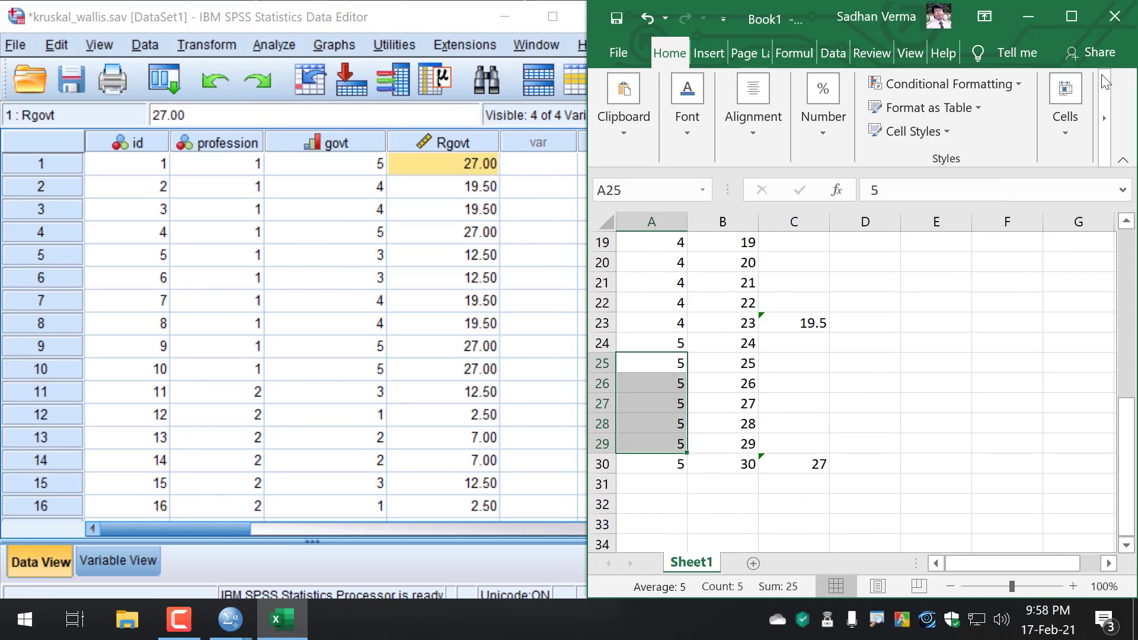
# Close the Excel workbook without saving it and maximize the SPSS Data Editor
pyautogui.click(1114, 17)
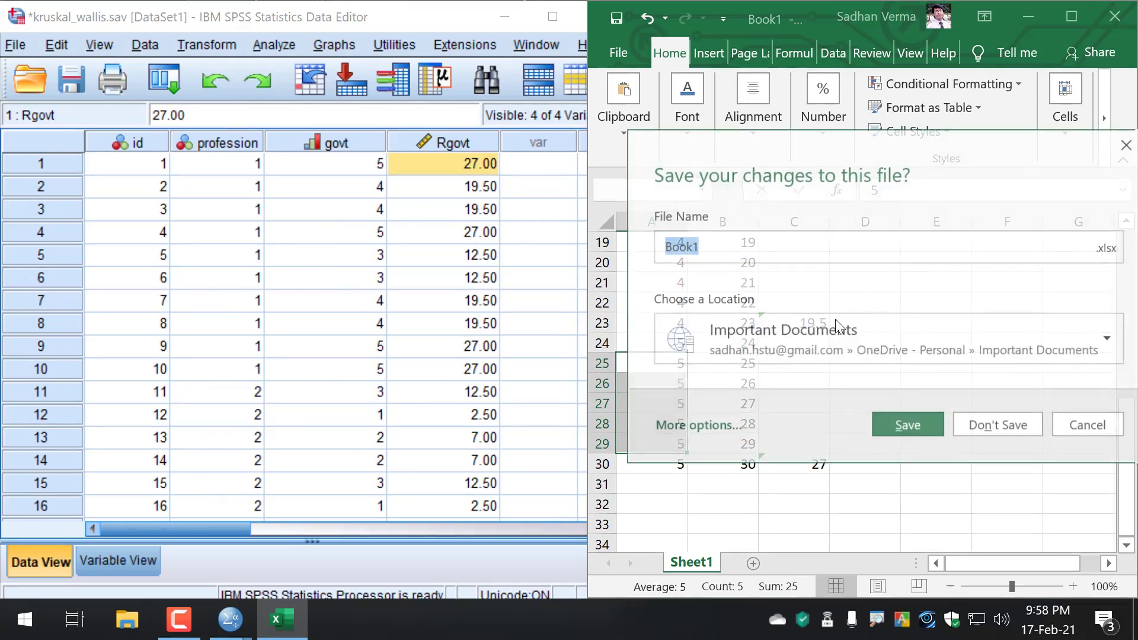
pyautogui.click(997, 426)
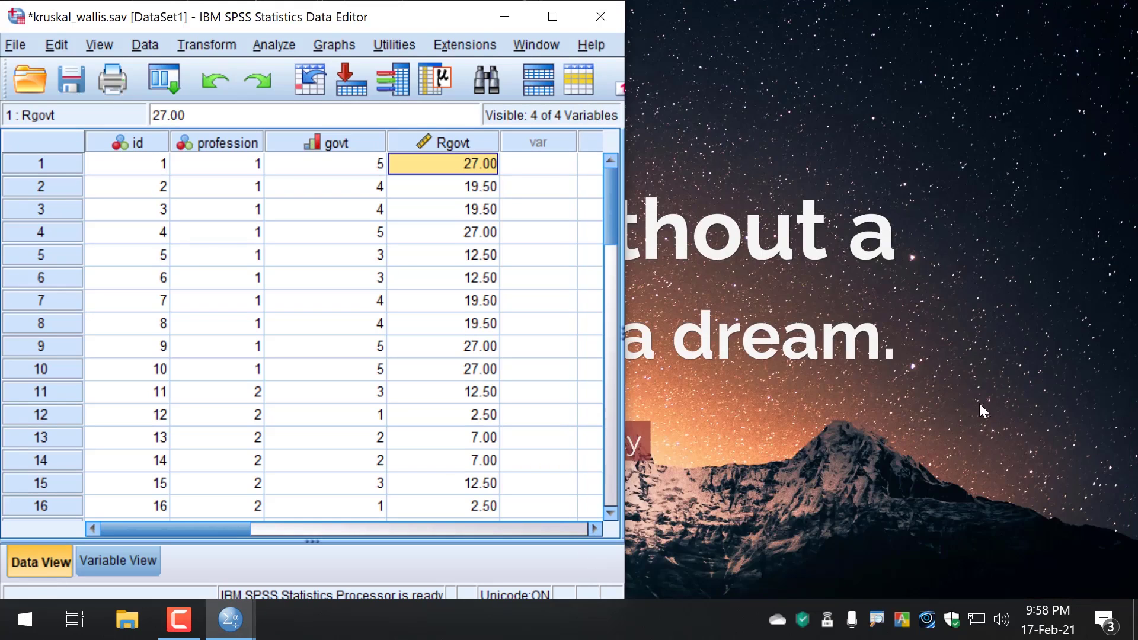
pyautogui.press('super+Up')
pyautogui.click(649, 231)
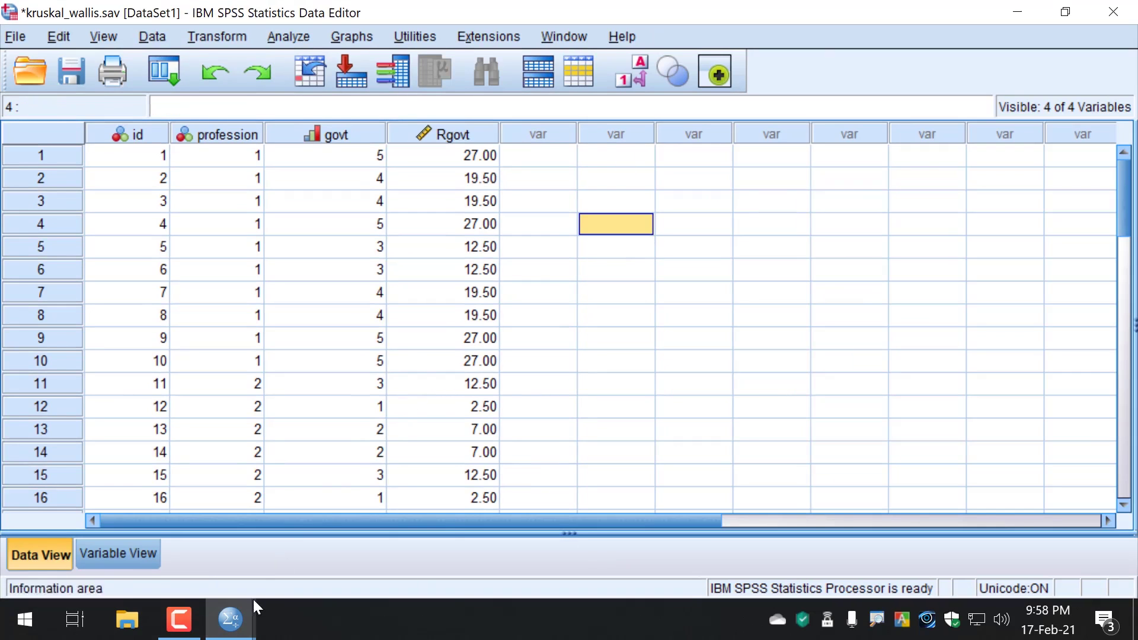
# Switch to the SPSS output document with the Oneway descriptives of the govt ranks
pyautogui.moveTo(234, 616)
pyautogui.click(184, 535)
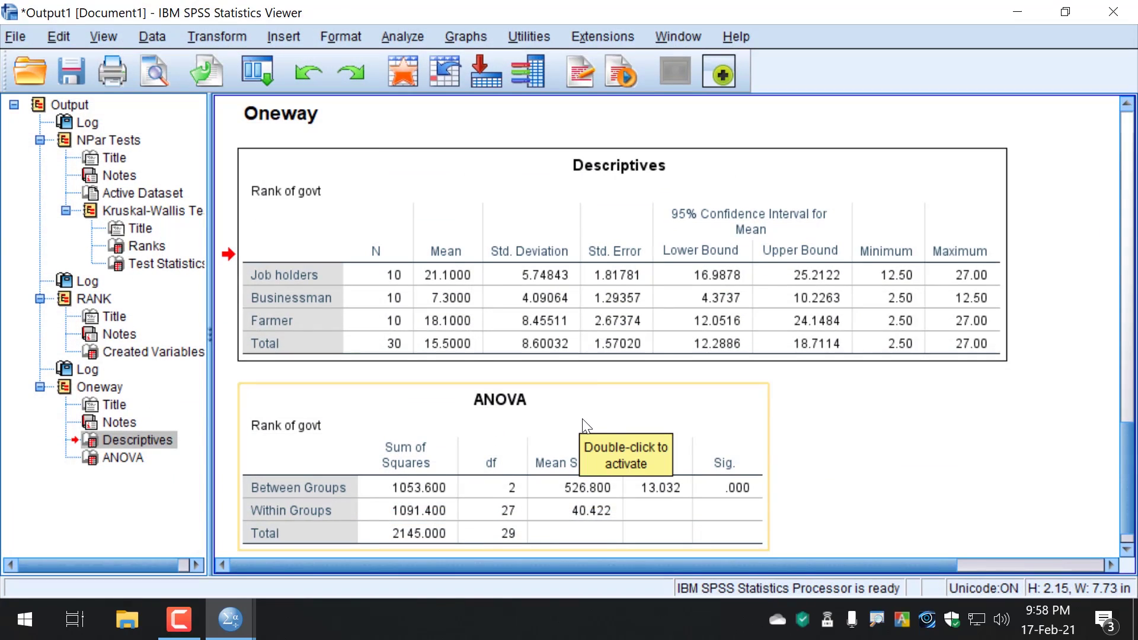
# Compare the mean ranks in the Kruskal-Wallis Ranks table with the Oneway Descriptives means for the three professions
pyautogui.scroll(3, 582, 417)
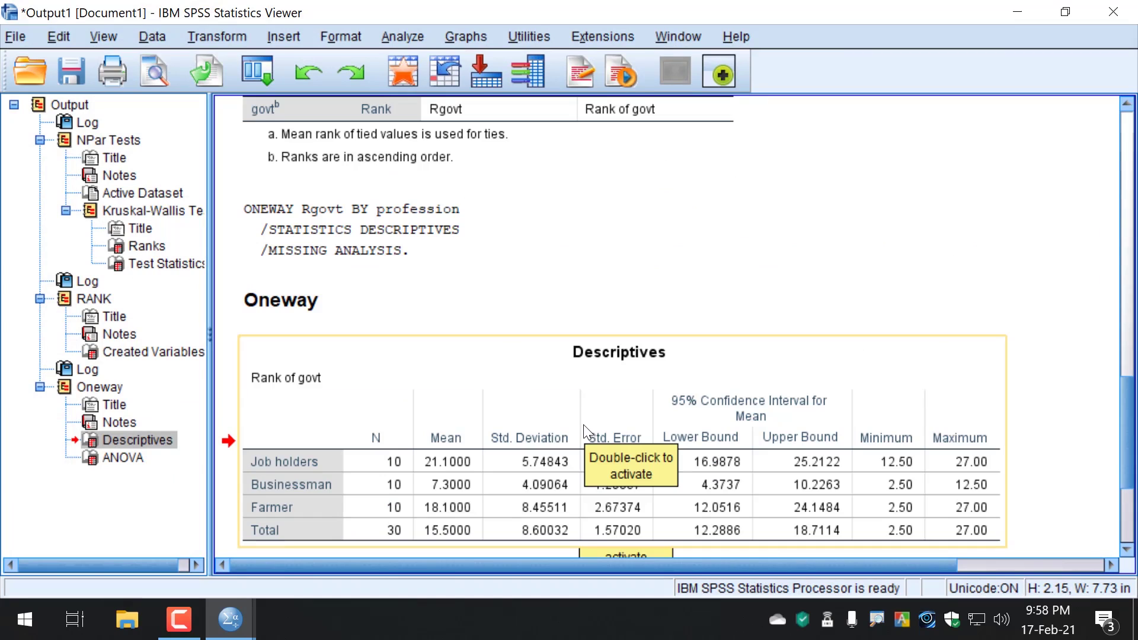
pyautogui.scroll(12, 584, 431)
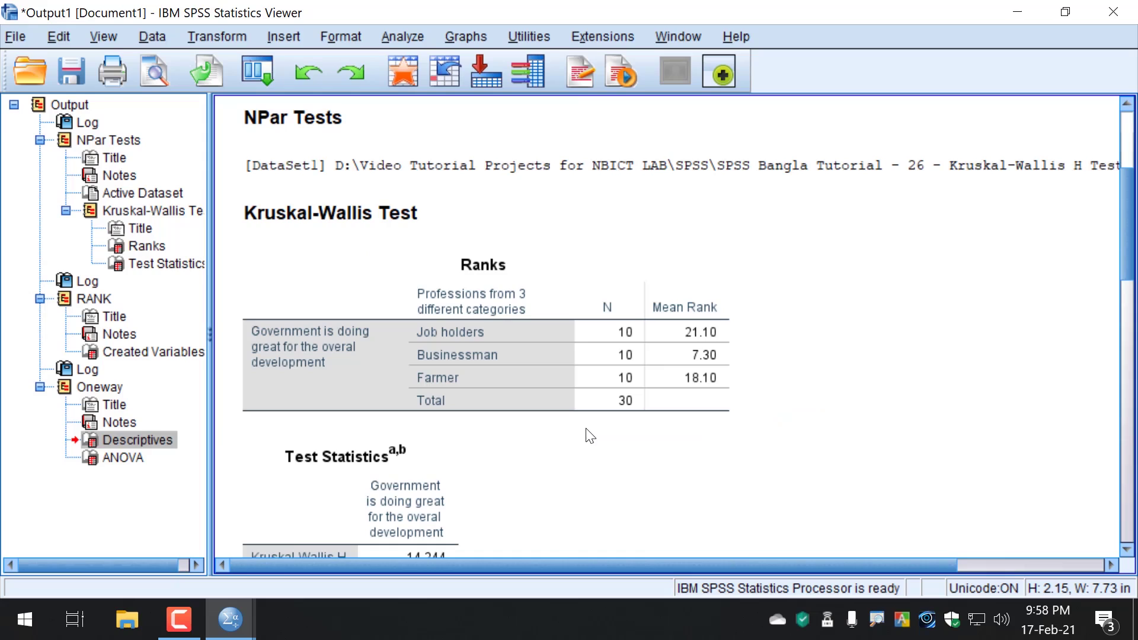
pyautogui.click(540, 357)
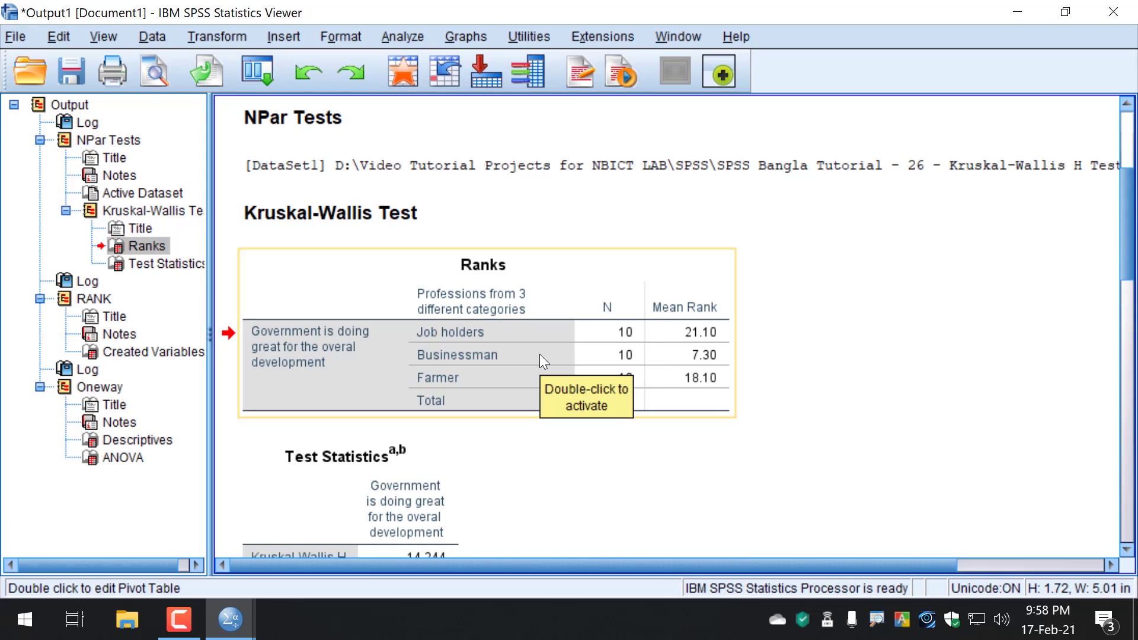
pyautogui.scroll(-15, 549, 460)
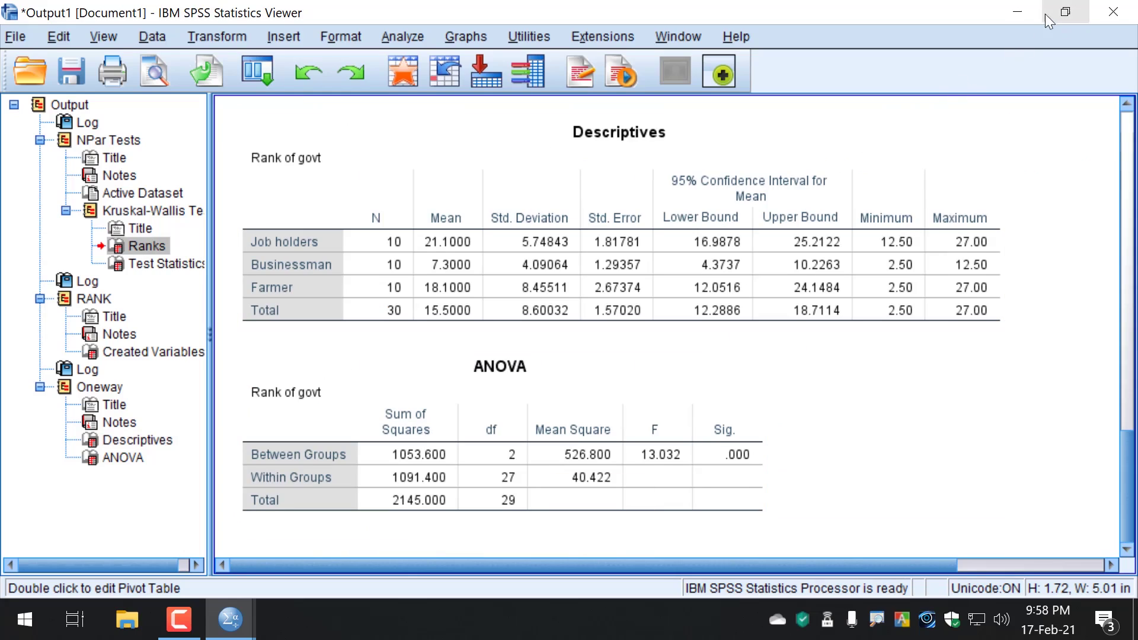
# Return to the Data Editor and start a nonparametric test for independent samples with the objective Customize analysis
pyautogui.click(1017, 12)
pyautogui.click(460, 136)
pyautogui.click(534, 164)
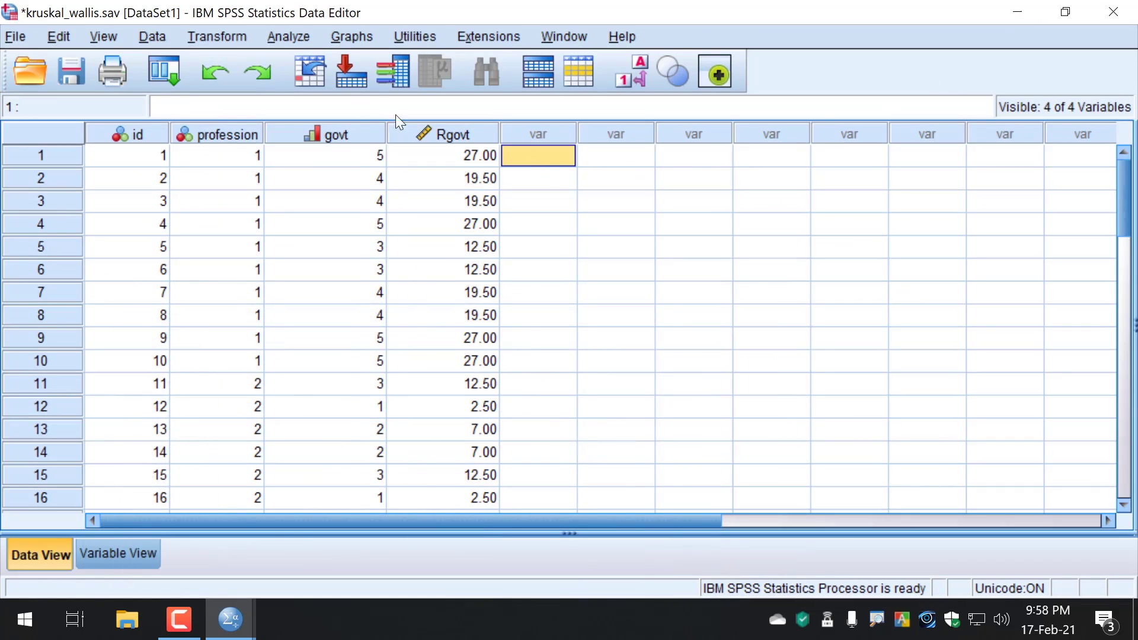
pyautogui.click(294, 39)
pyautogui.moveTo(433, 376)
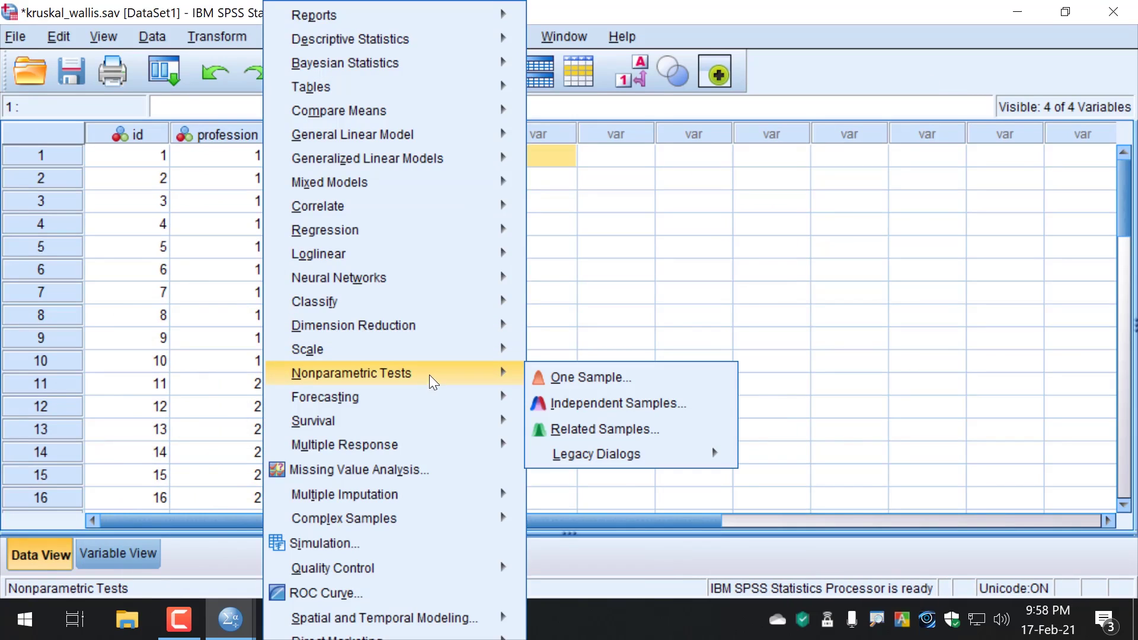
pyautogui.click(630, 405)
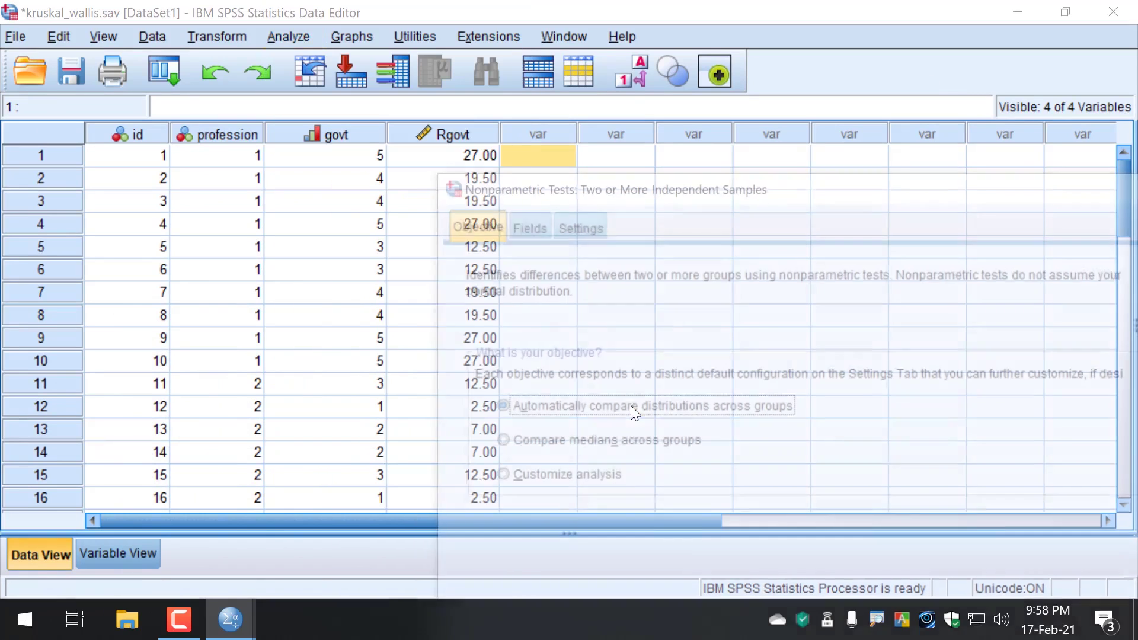
pyautogui.moveTo(599, 52); pyautogui.dragTo(245, 32)
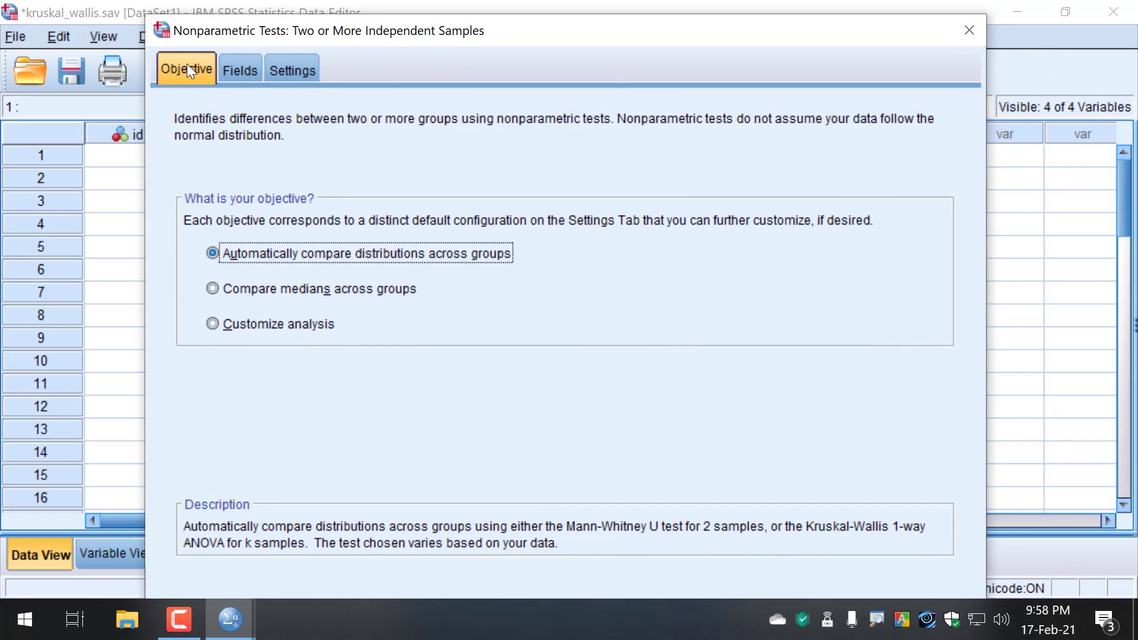
pyautogui.click(223, 324)
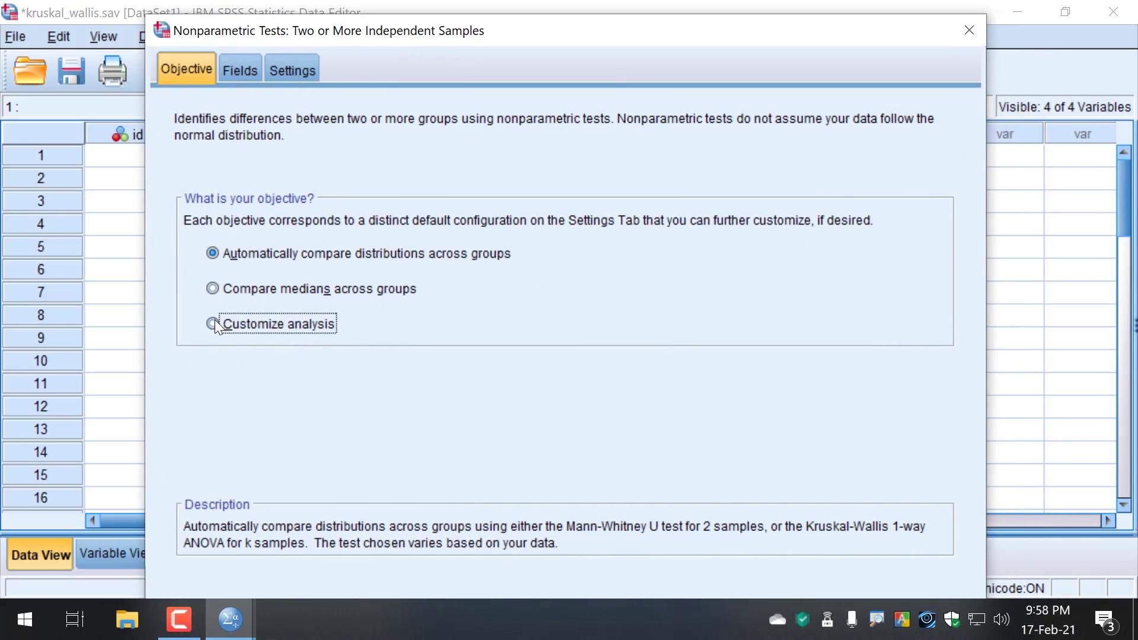
# Assign the professions variable as the groups and the government development opinion as the test field
pyautogui.click(244, 68)
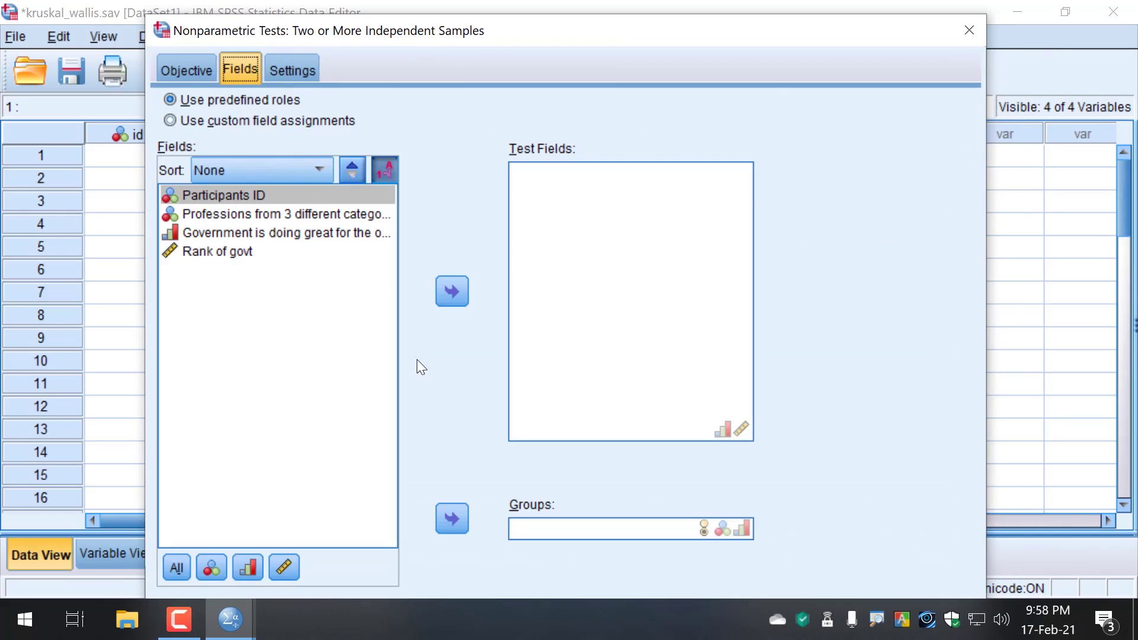
pyautogui.click(248, 214)
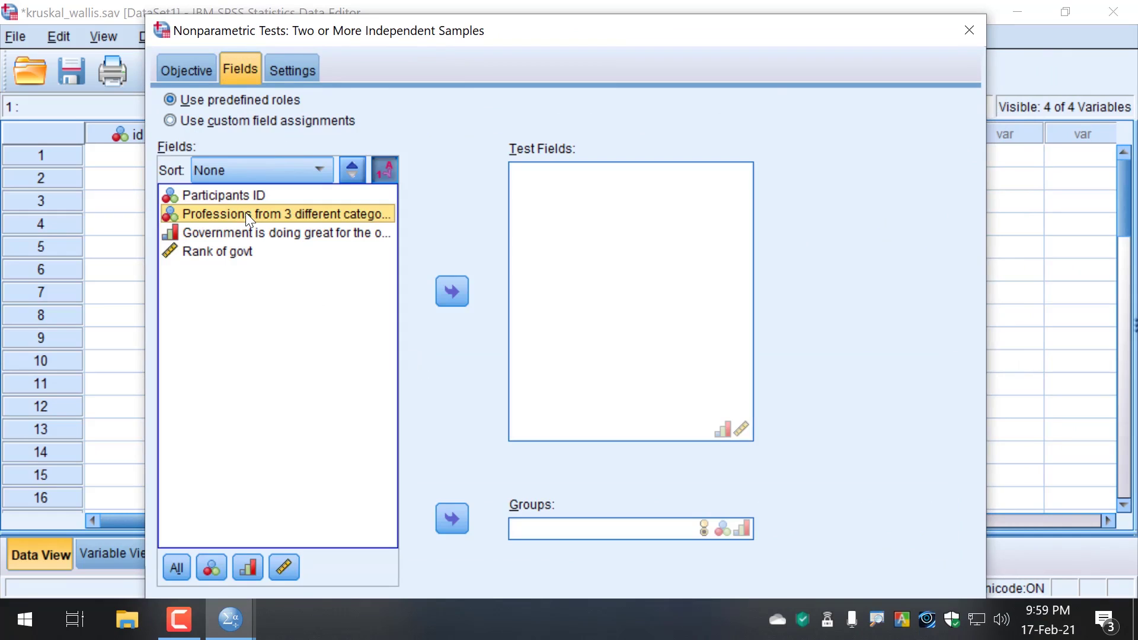
pyautogui.click(463, 522)
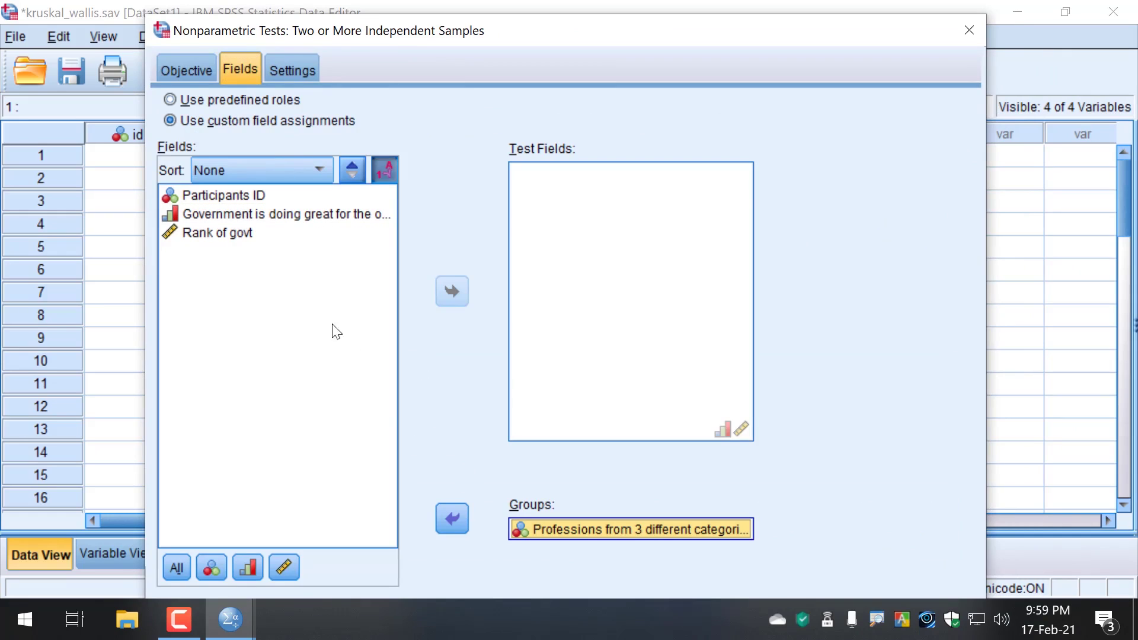
pyautogui.click(225, 214)
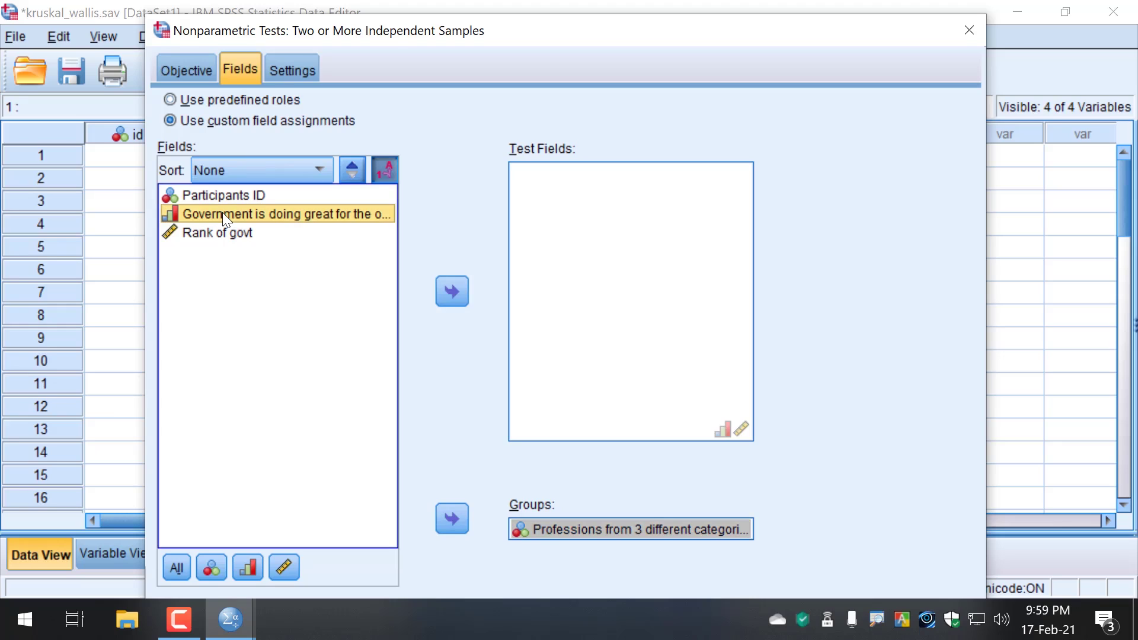
pyautogui.click(451, 290)
# Customize the tests to Kruskal-Wallis 1-way ANOVA (k samples) with all pairwise comparisons and run the analysis
pyautogui.click(293, 69)
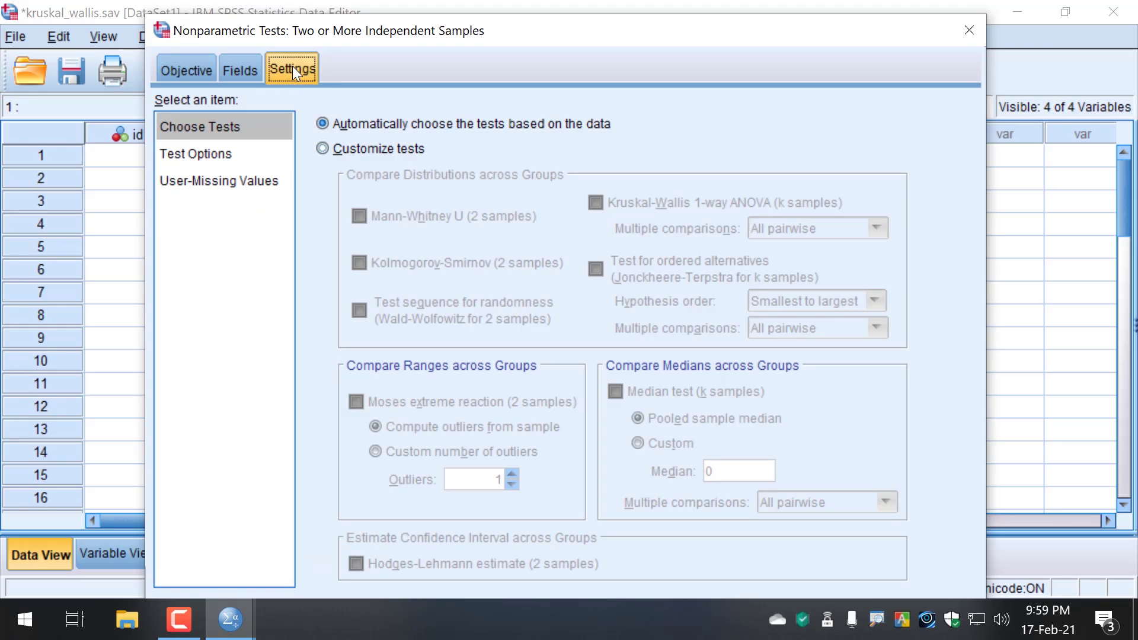
pyautogui.click(351, 148)
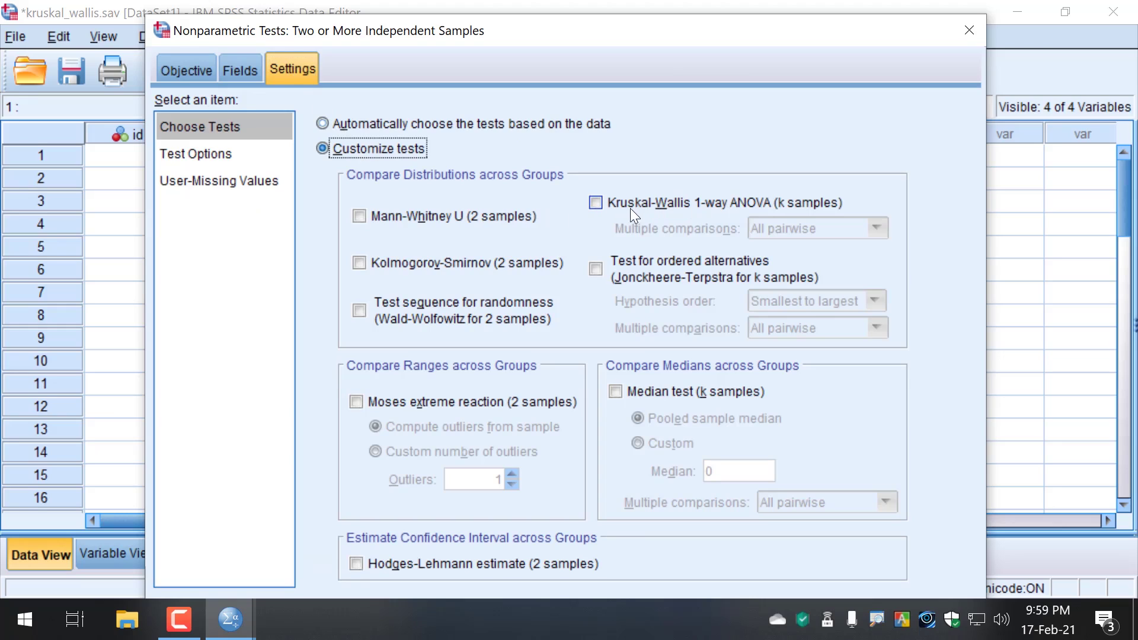
pyautogui.click(597, 203)
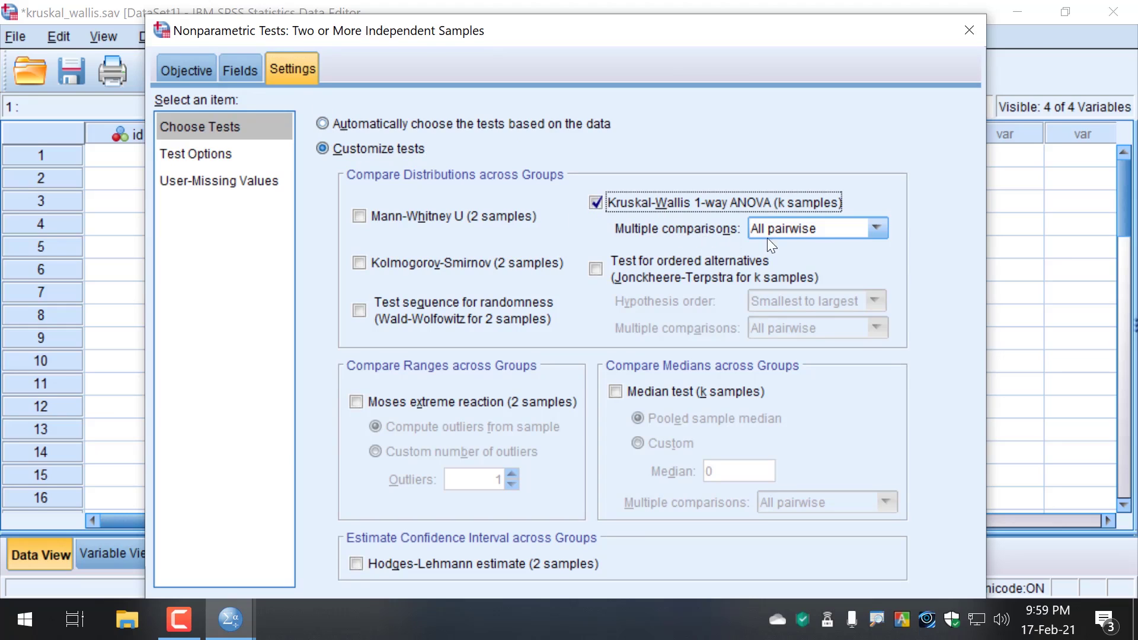
pyautogui.moveTo(511, 35)
pyautogui.mouseDown()
pyautogui.moveTo(511, 24)
pyautogui.moveTo(521, 46)
pyautogui.mouseUp()
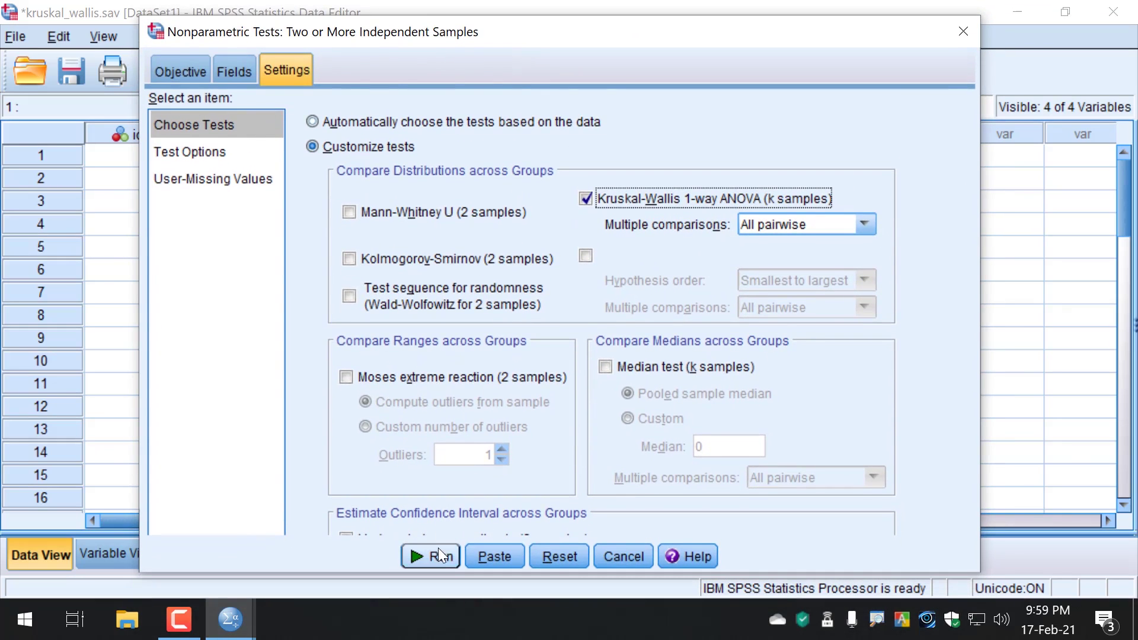
pyautogui.click(438, 566)
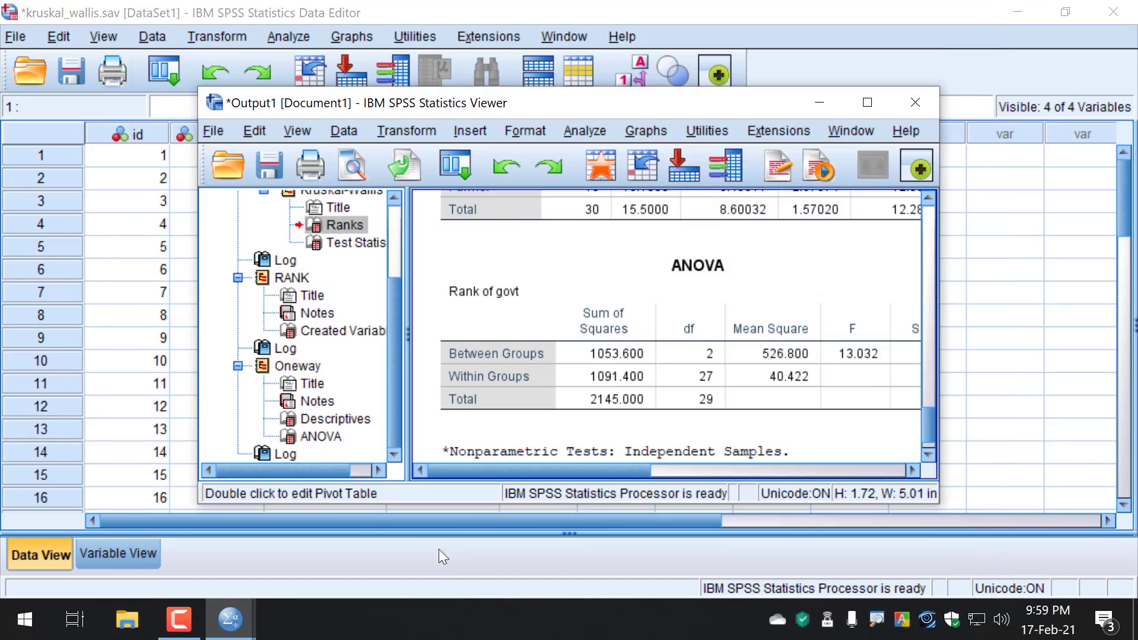
# Maximize the output and examine the hypothesis test summary, the Kruskal-Wallis test summary, the boxplot and the pairwise comparisons chart
pyautogui.click(867, 102)
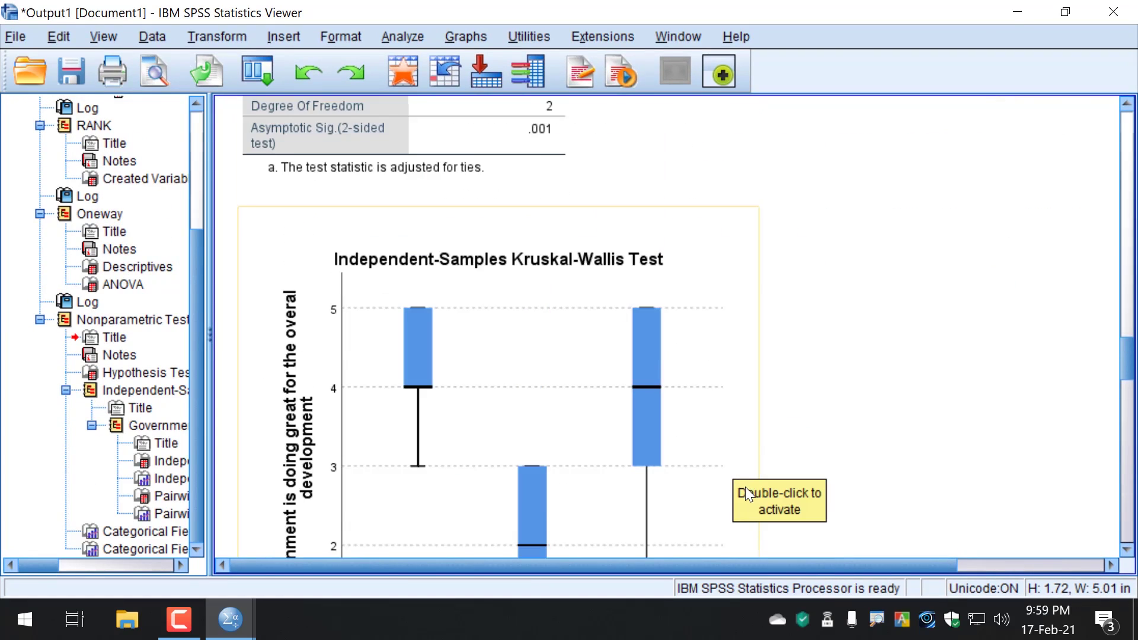
pyautogui.scroll(6, 745, 486)
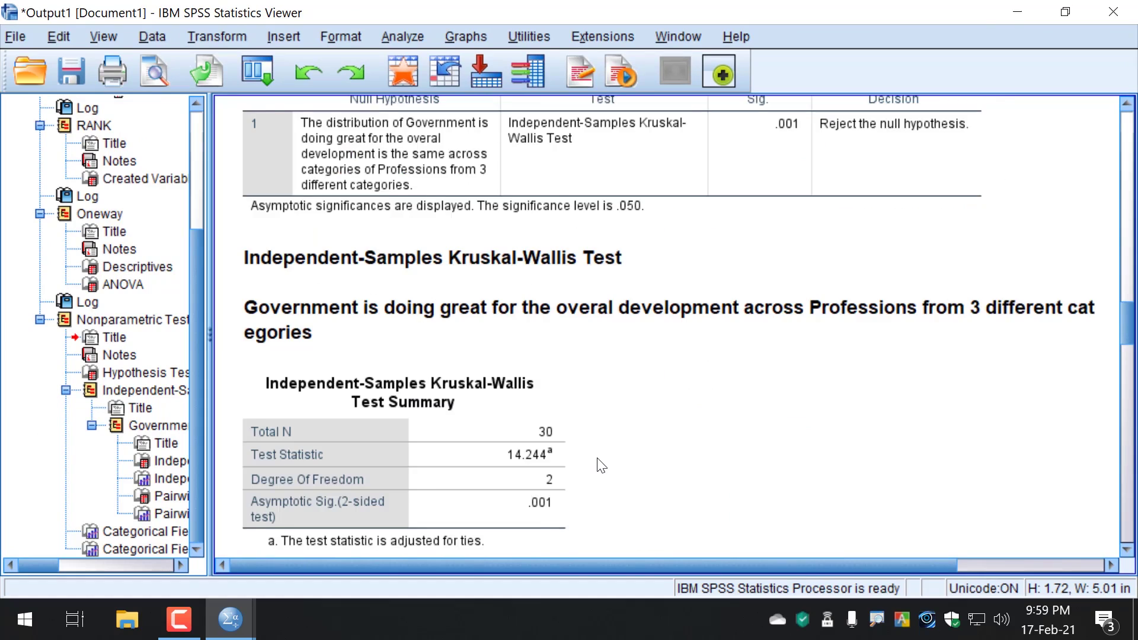
pyautogui.scroll(2, 602, 466)
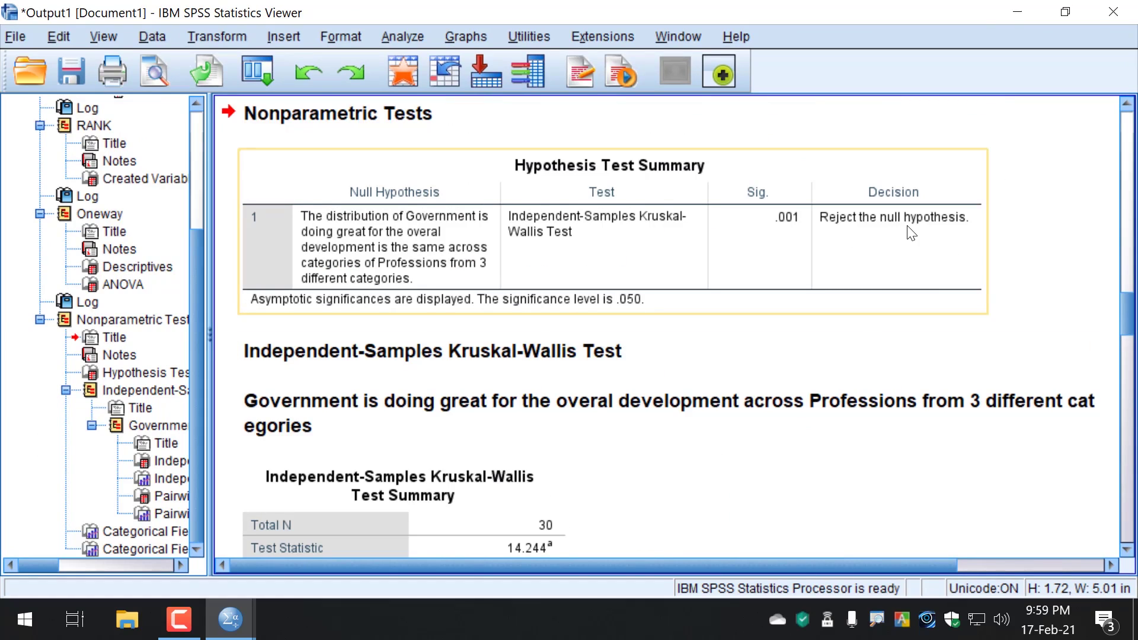
pyautogui.scroll(-15, 798, 415)
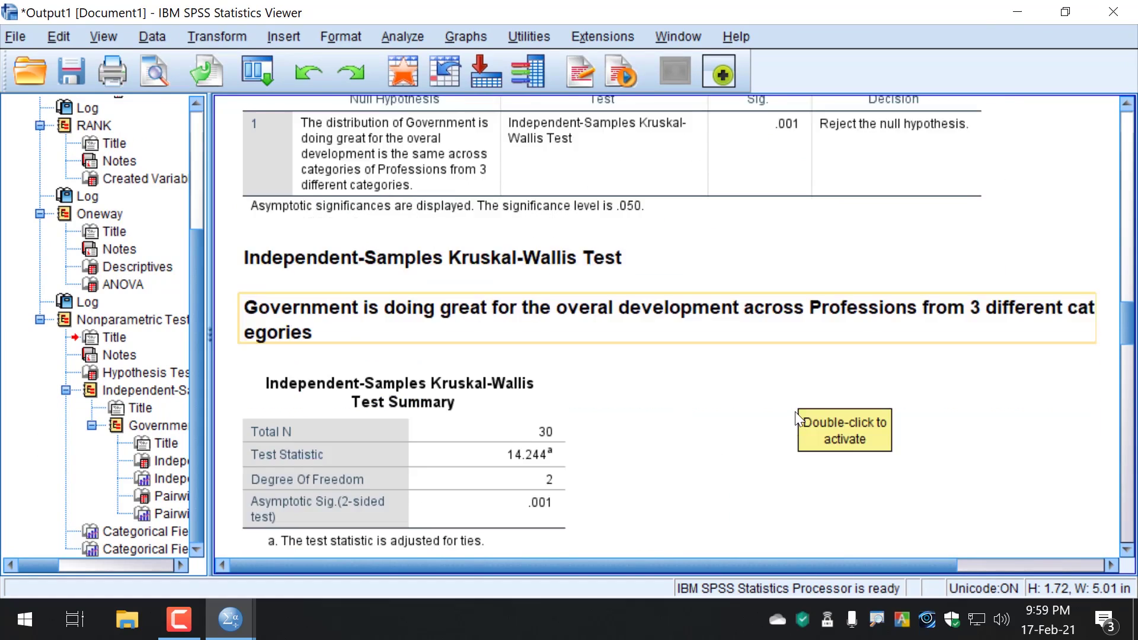
pyautogui.scroll(11, 797, 418)
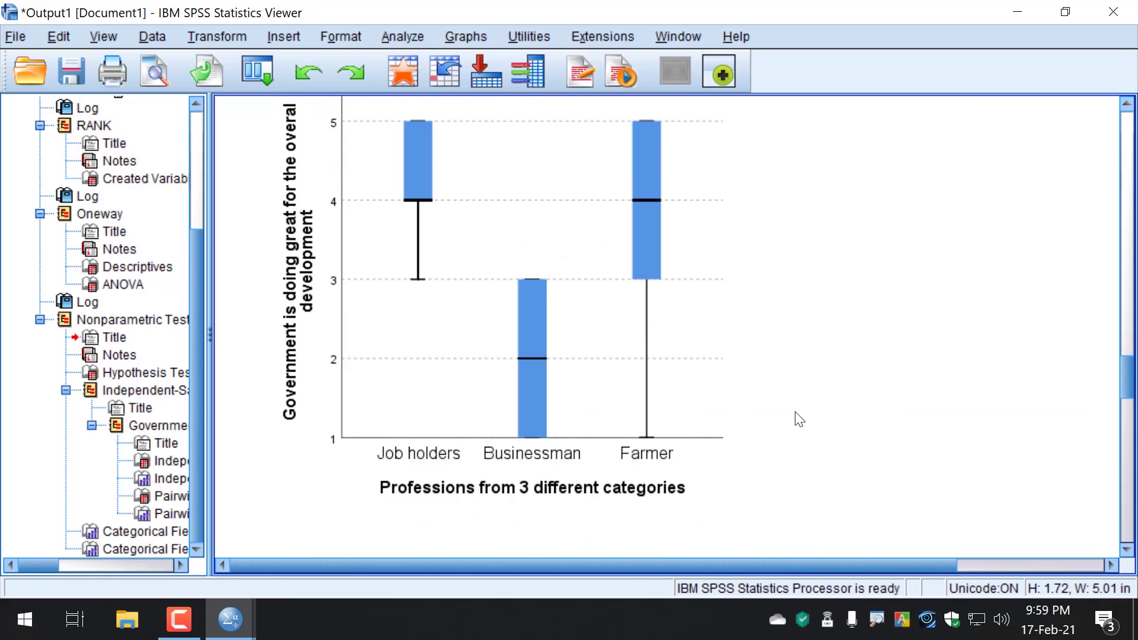
pyautogui.scroll(-8, 800, 419)
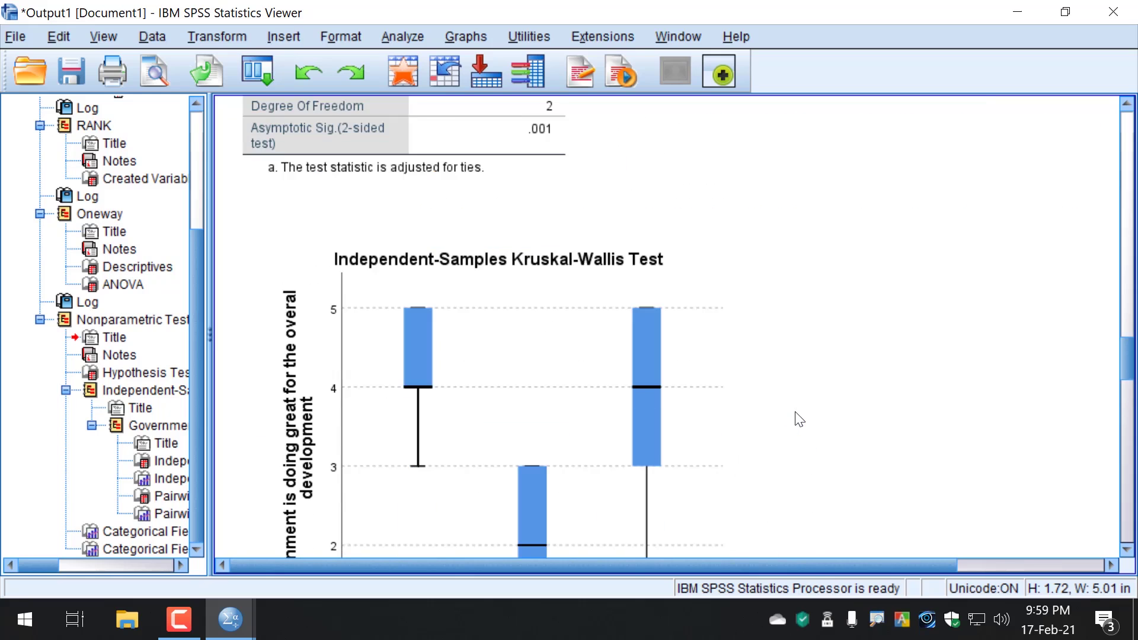
pyautogui.scroll(-14, 799, 419)
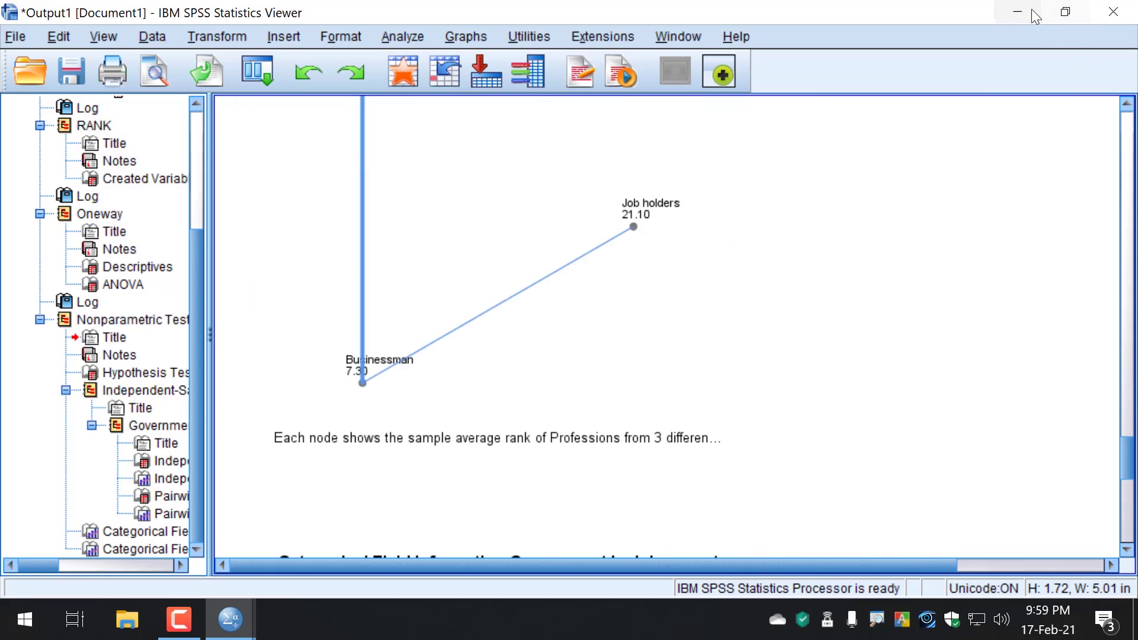
# Return to the Data Editor and open the output display settings in the program options
pyautogui.click(1020, 9)
pyautogui.click(58, 37)
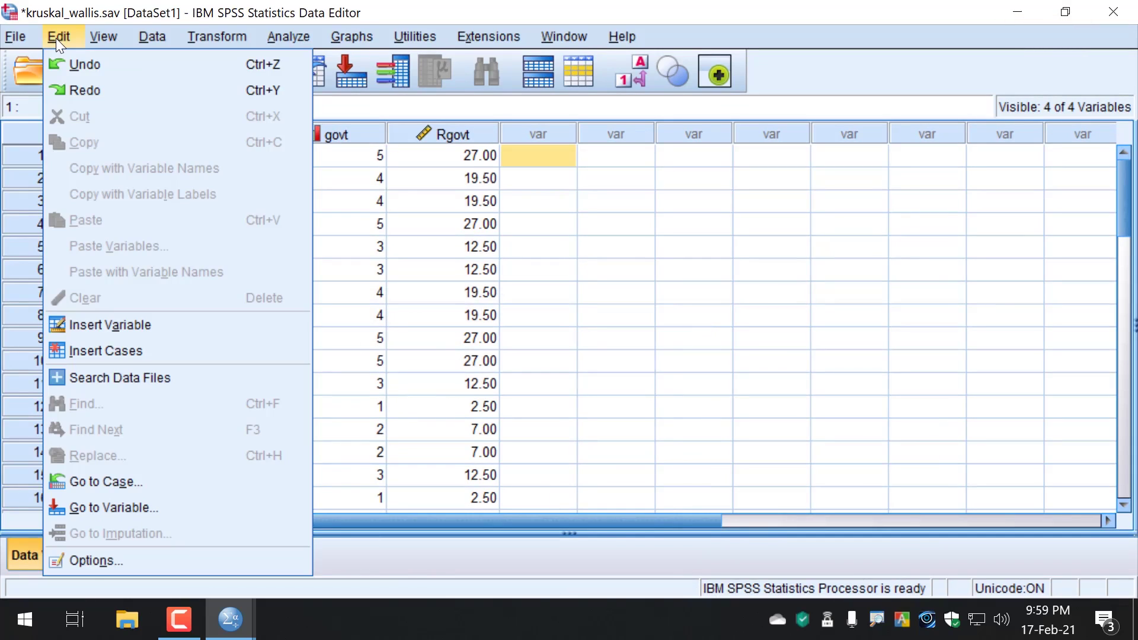
pyautogui.click(110, 558)
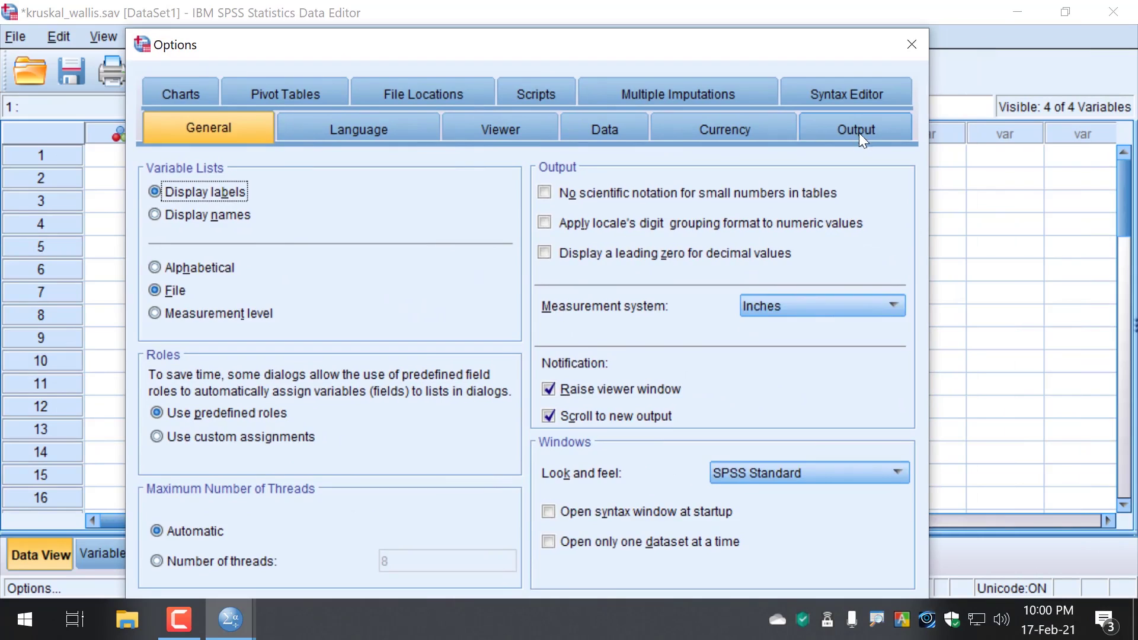
pyautogui.click(859, 132)
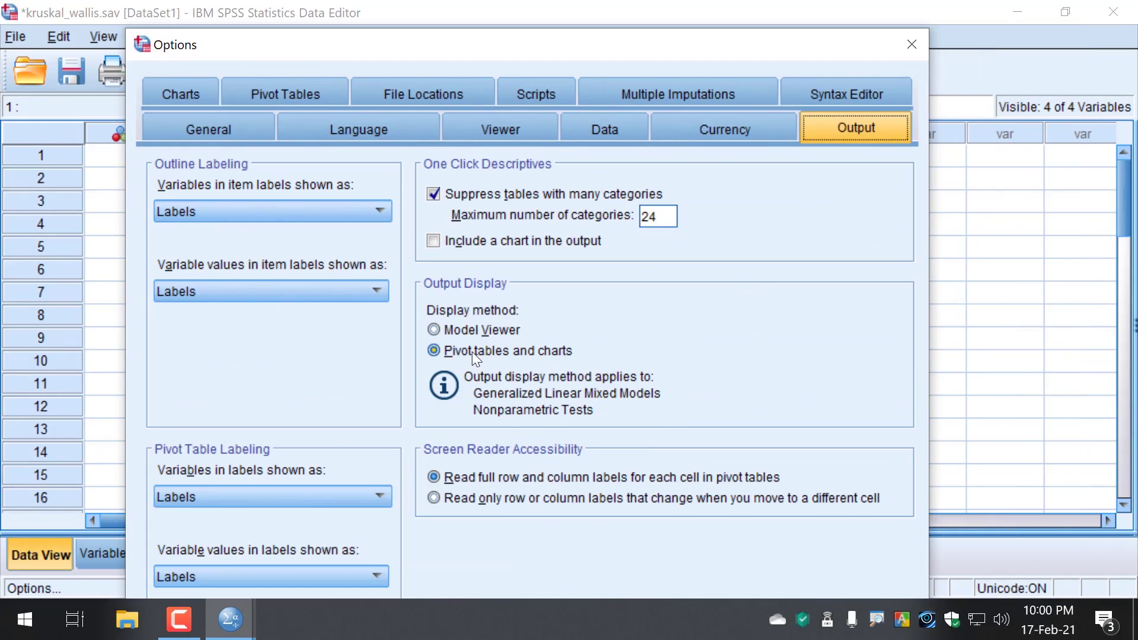